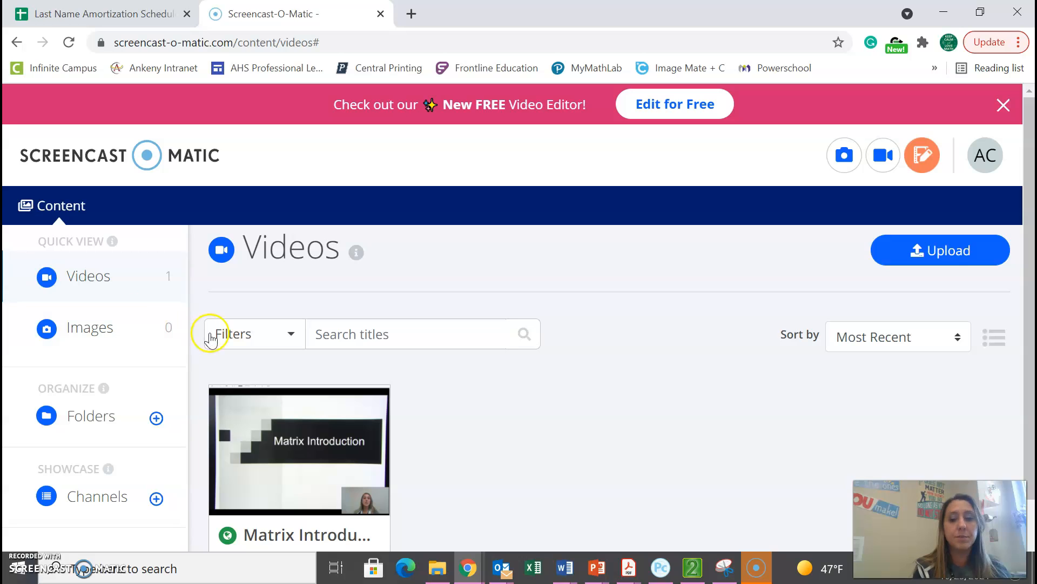
- Switch to the Last Name Amortization Schedule spreadsheet and open its title for editing at the "Last Name" part
left_click(88, 42)
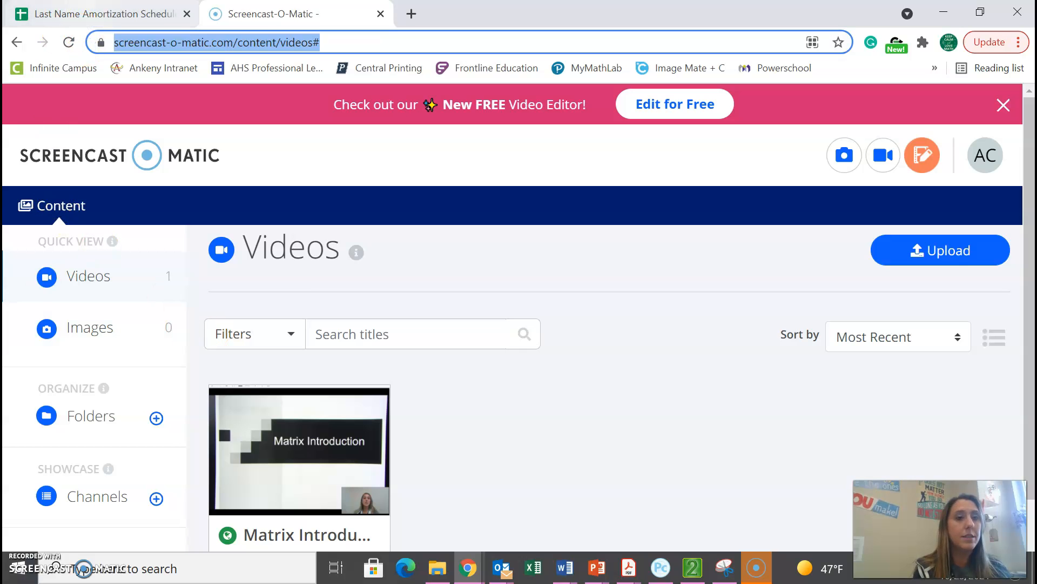
left_click(89, 15)
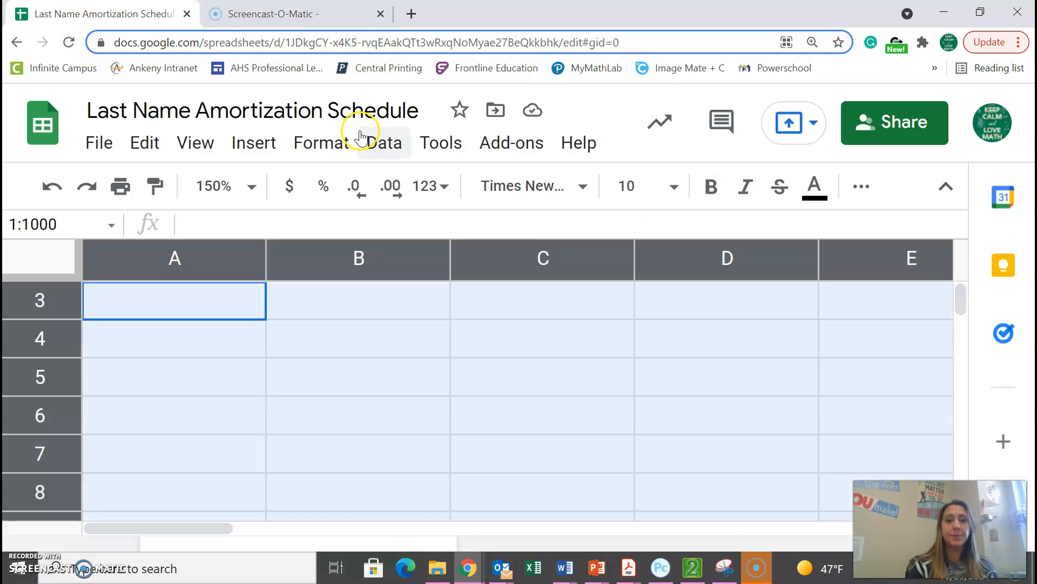
left_click(158, 111)
left_click_drag(193, 112, 55, 114)
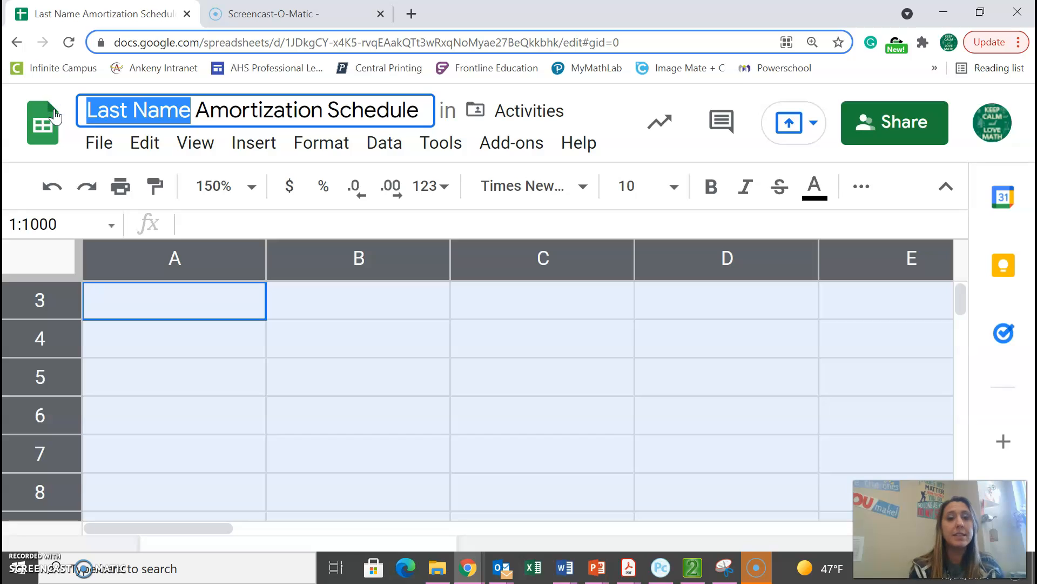
left_click(249, 110)
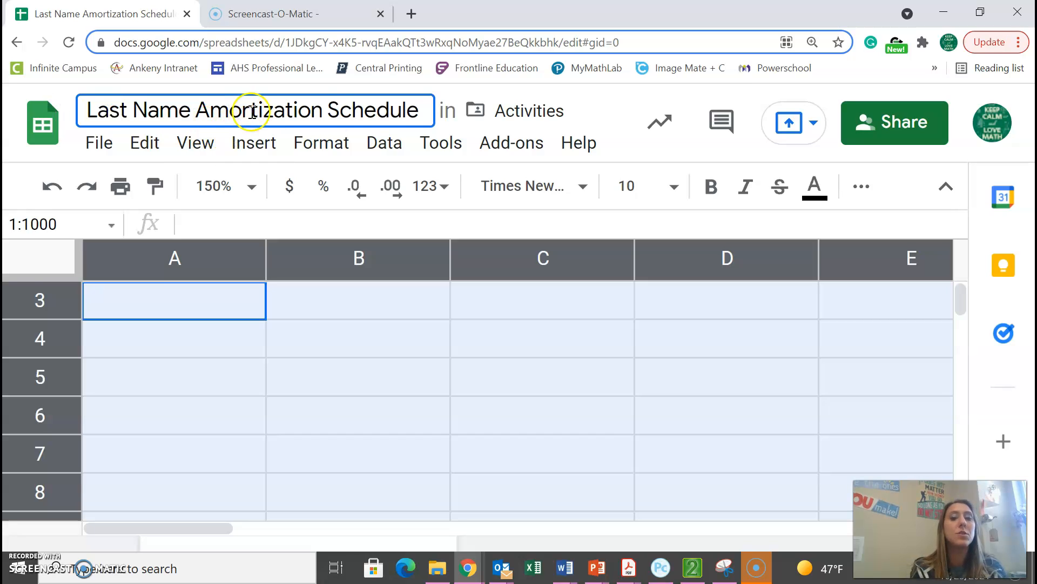
- Browse the spreadsheet's folder location from Activities up to Unit 3 and back, leaving the file in place
left_click(475, 115)
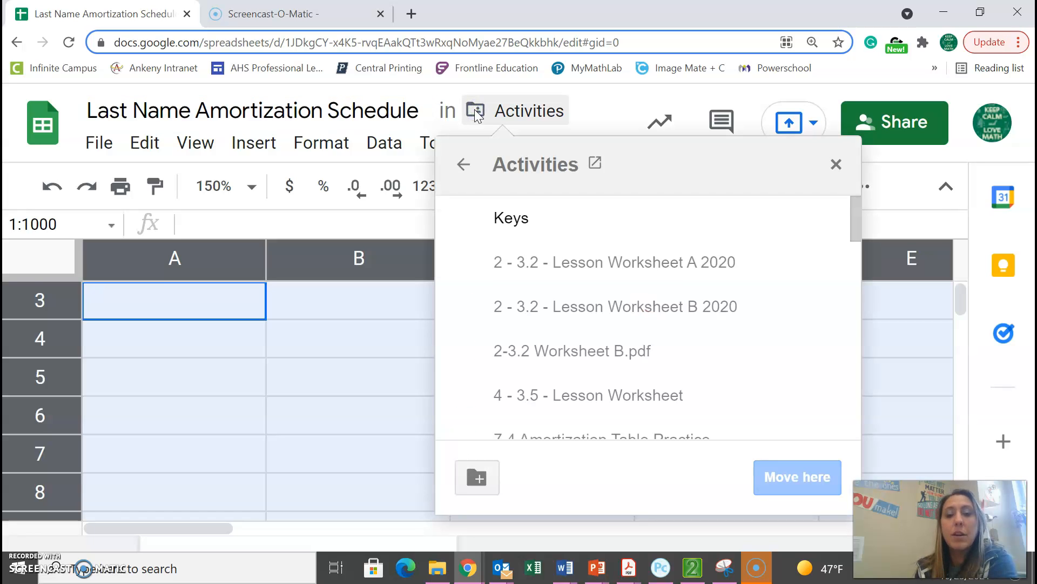
left_click(463, 164)
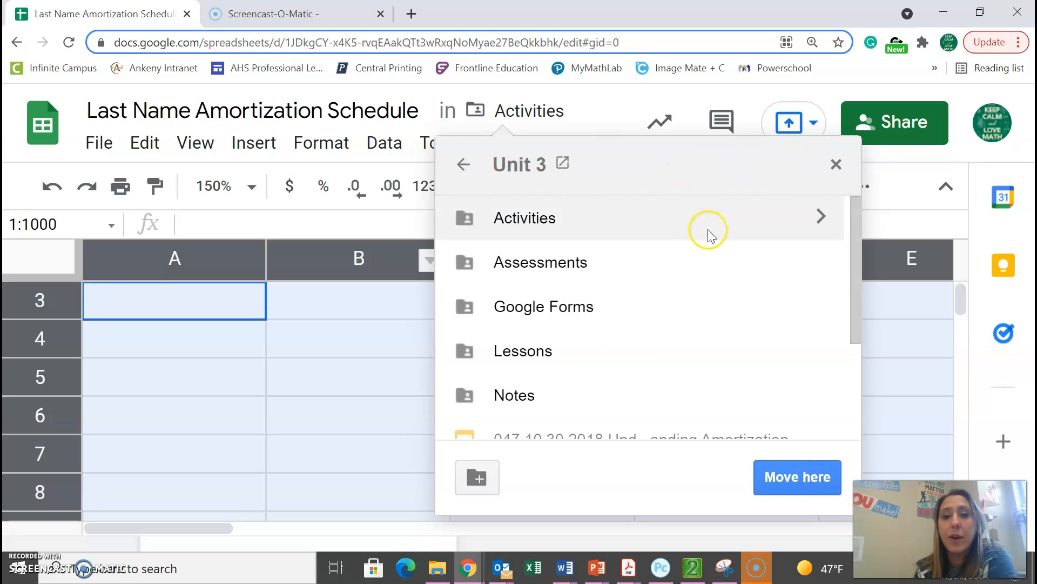
left_click(821, 217)
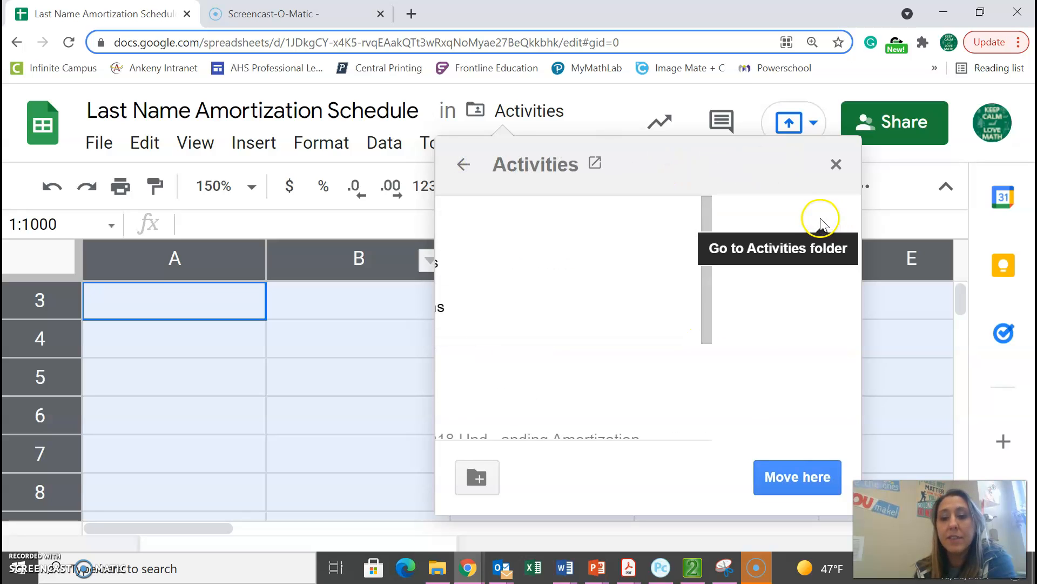
left_click(836, 164)
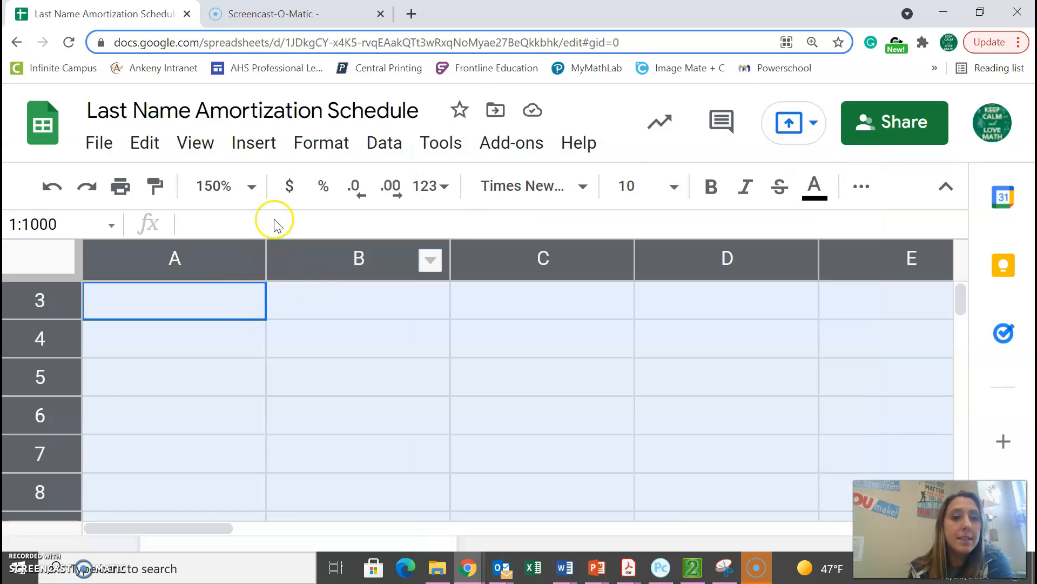
- Set text wrapping to Wrap for all cells in the sheet
left_click(180, 307)
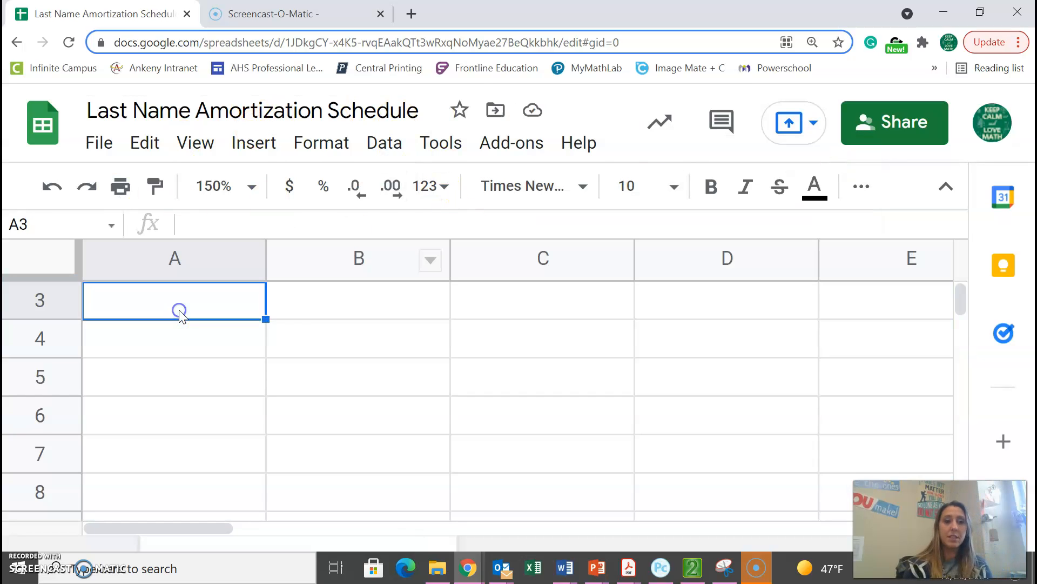
scroll(180, 316, "up", 1)
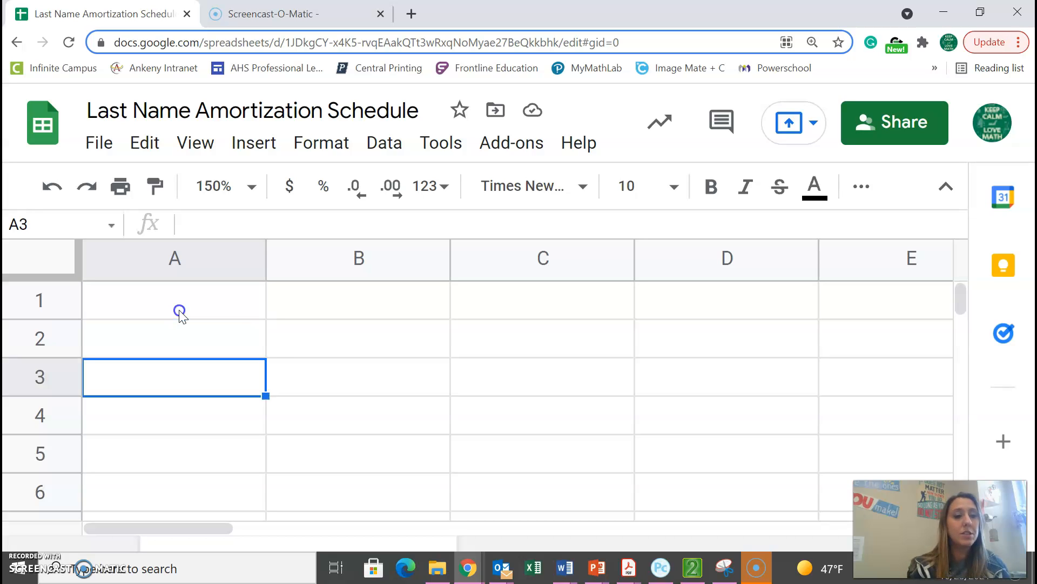
left_click(180, 312)
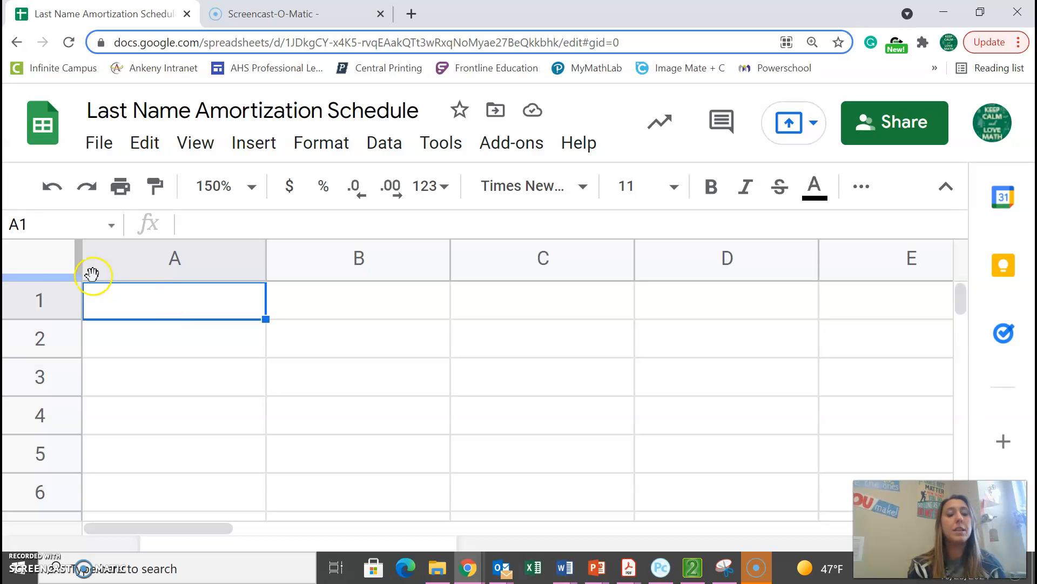
left_click(51, 262)
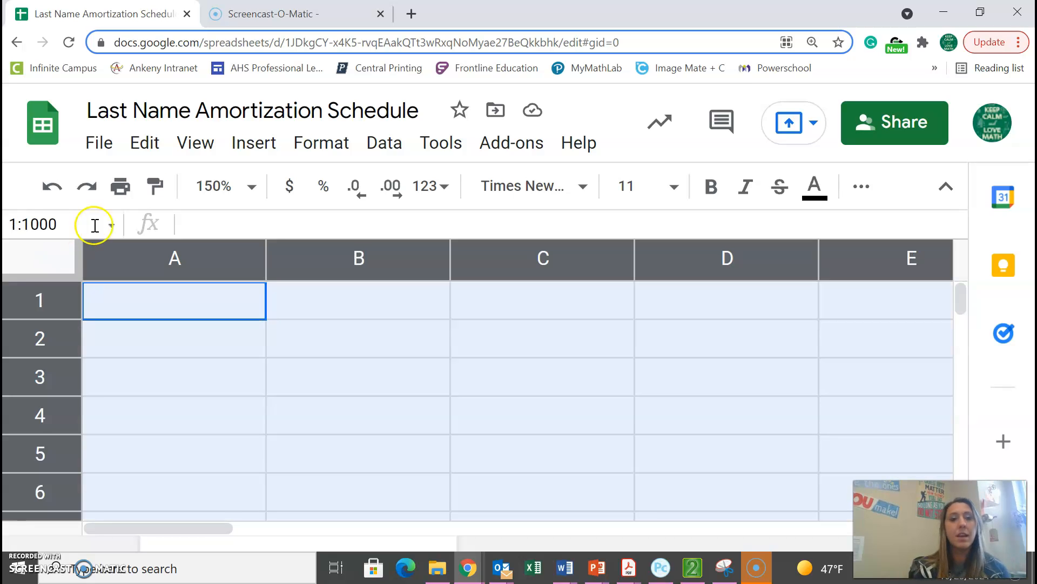
left_click(328, 157)
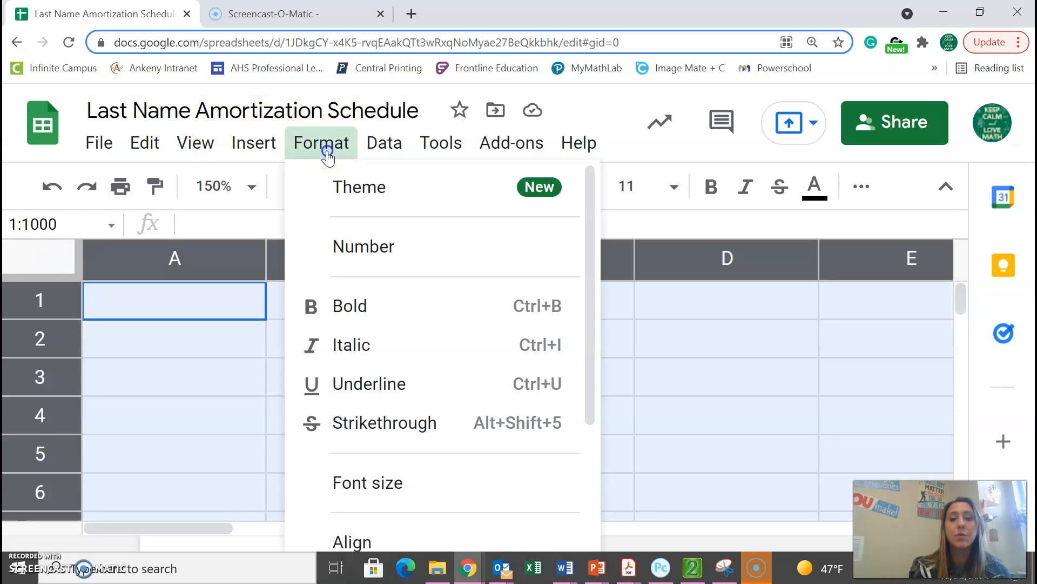
scroll(361, 363, "down", 3)
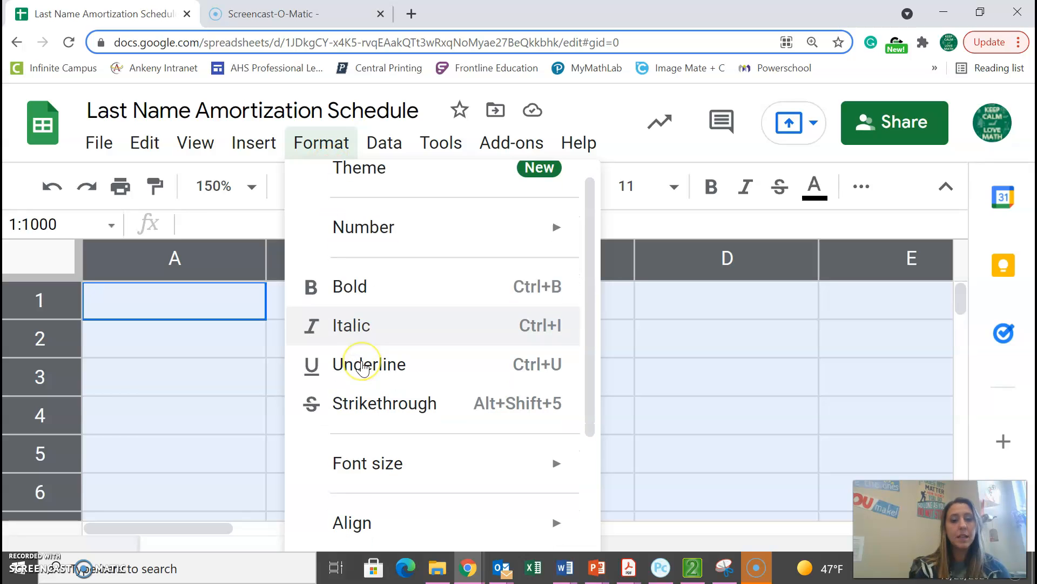
mouse_move(410, 427)
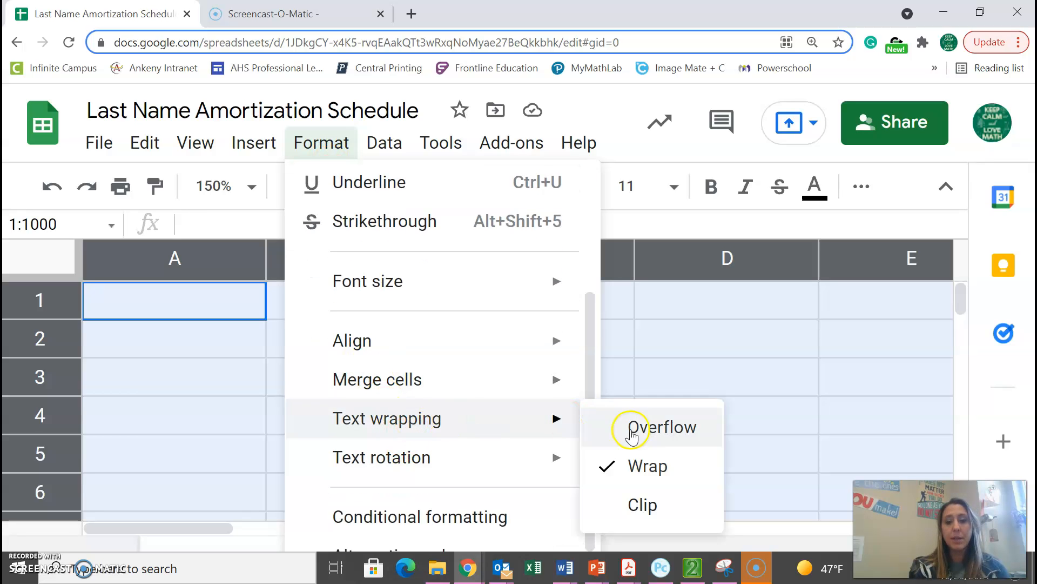
left_click(648, 466)
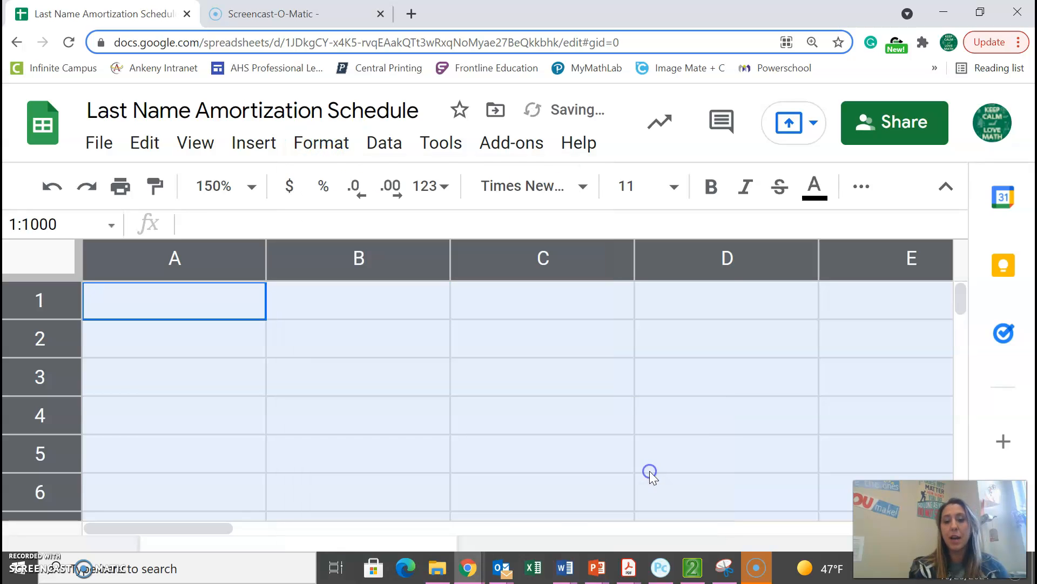
- Check the number format options for the whole sheet and set its font to Times New Roman
left_click(234, 372)
left_click(48, 265)
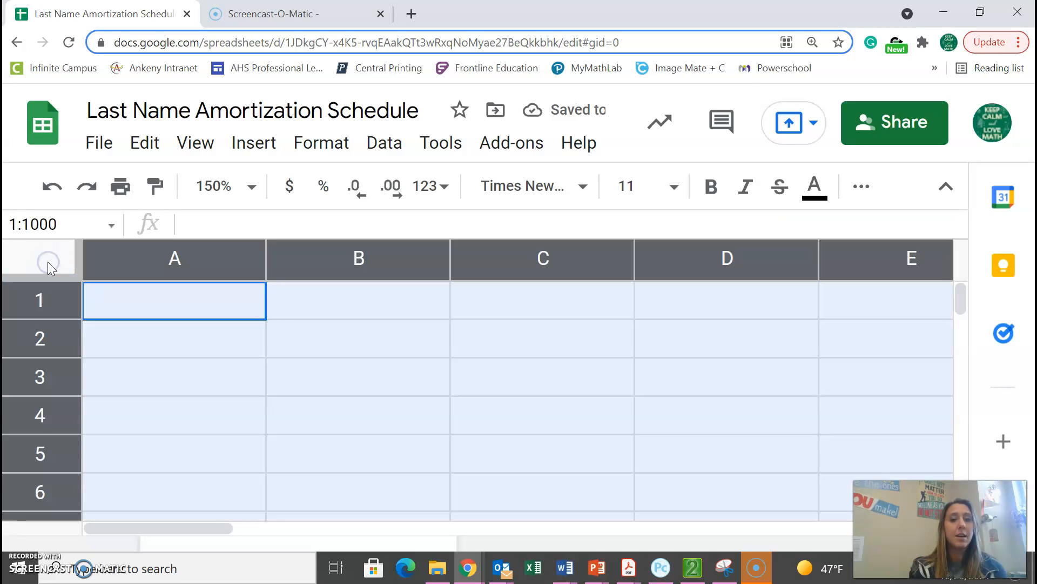
left_click(432, 188)
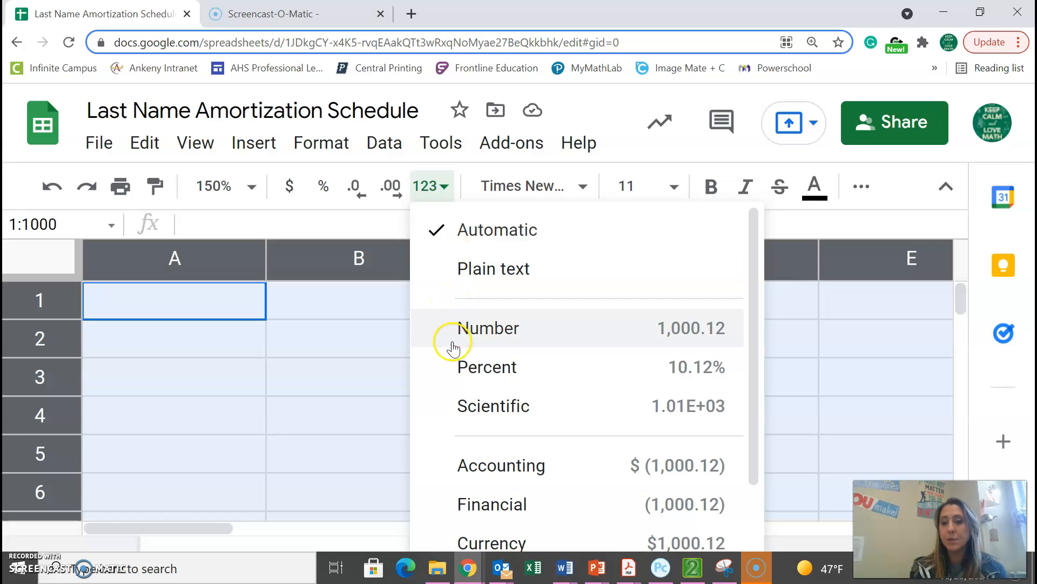
left_click(453, 348)
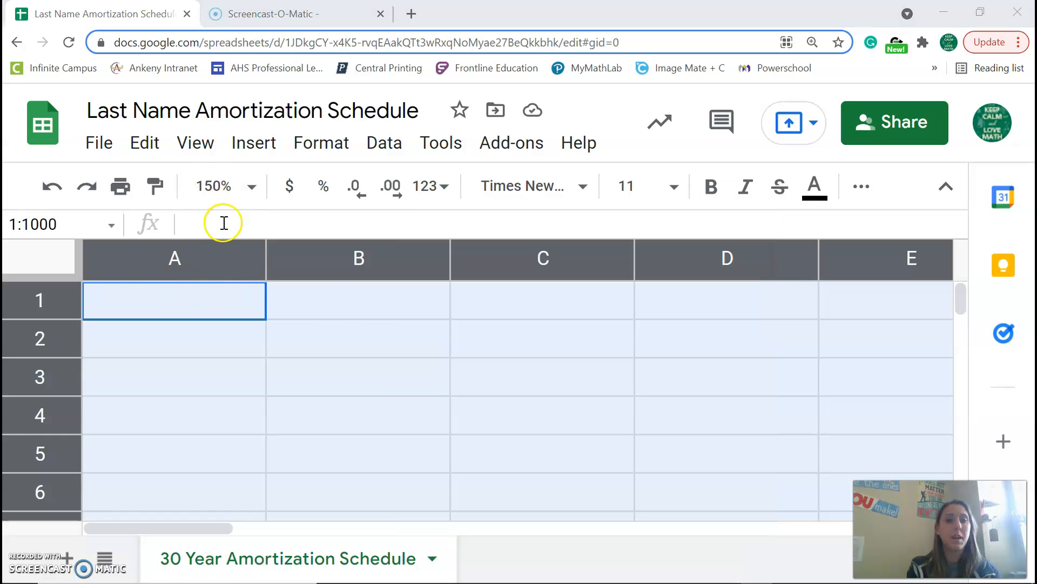
left_click(520, 192)
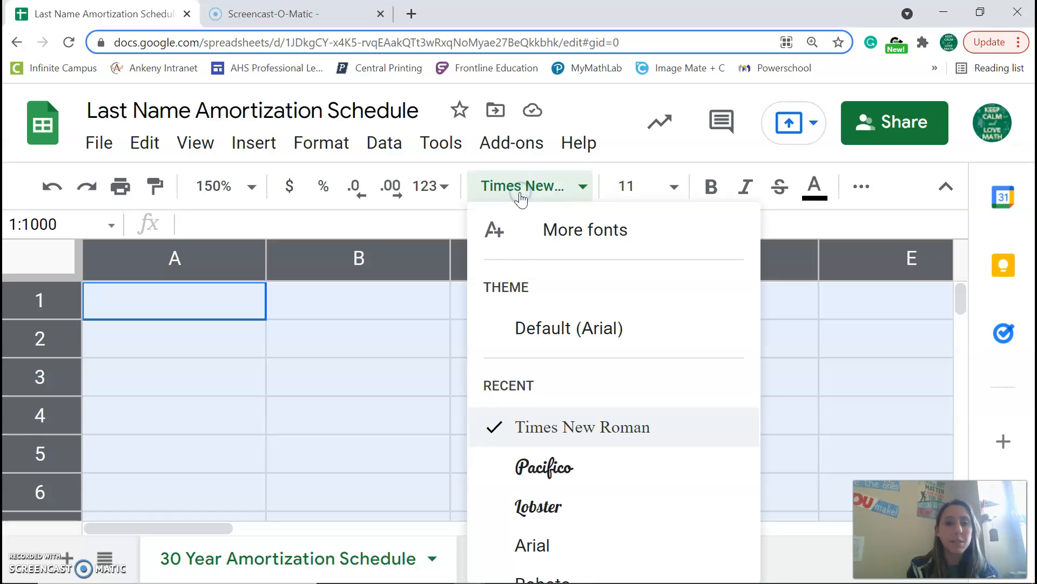
left_click(515, 428)
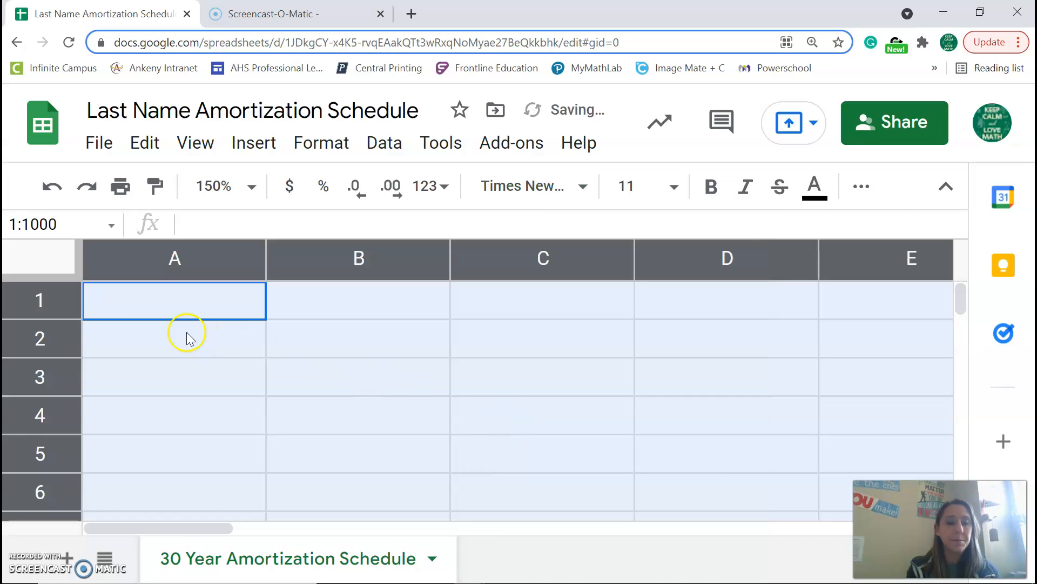
- Enter the labels "Principal" in cell A1 and "Interest Rate" in cell A2
left_click(160, 314)
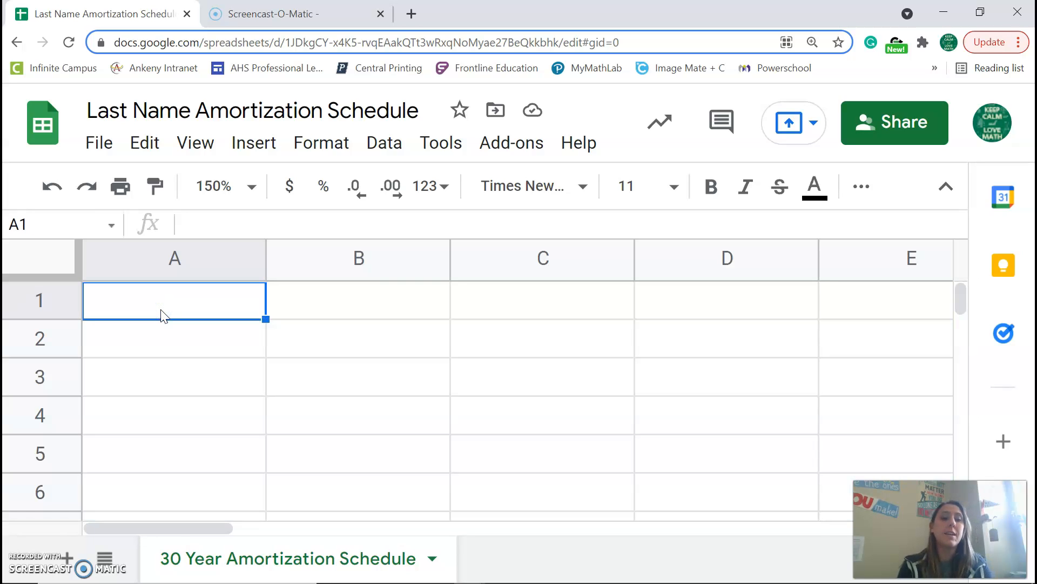
type("Princi")
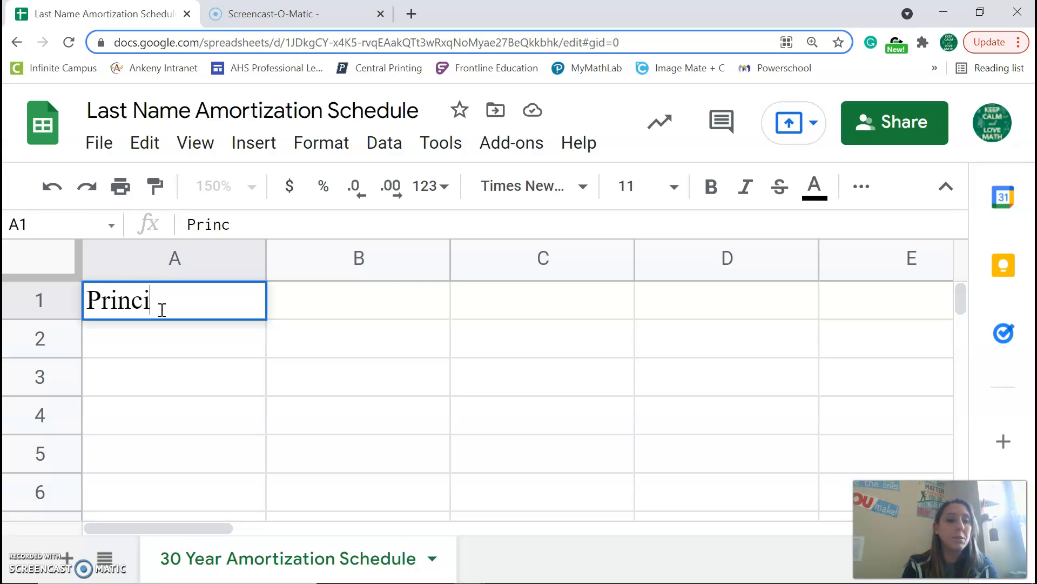
type("pal")
key("Return")
type("Interest Rate")
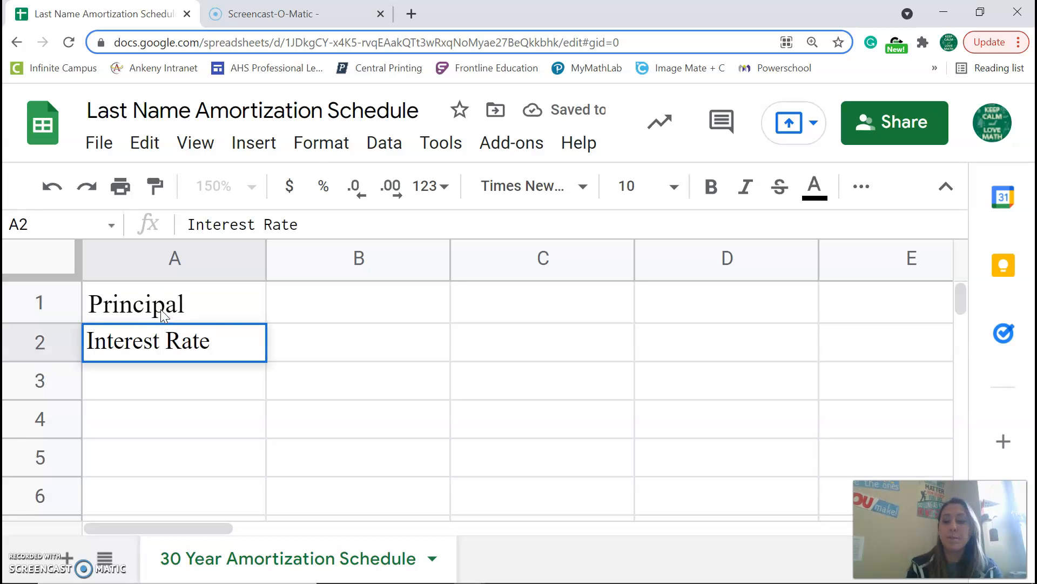
key("Return")
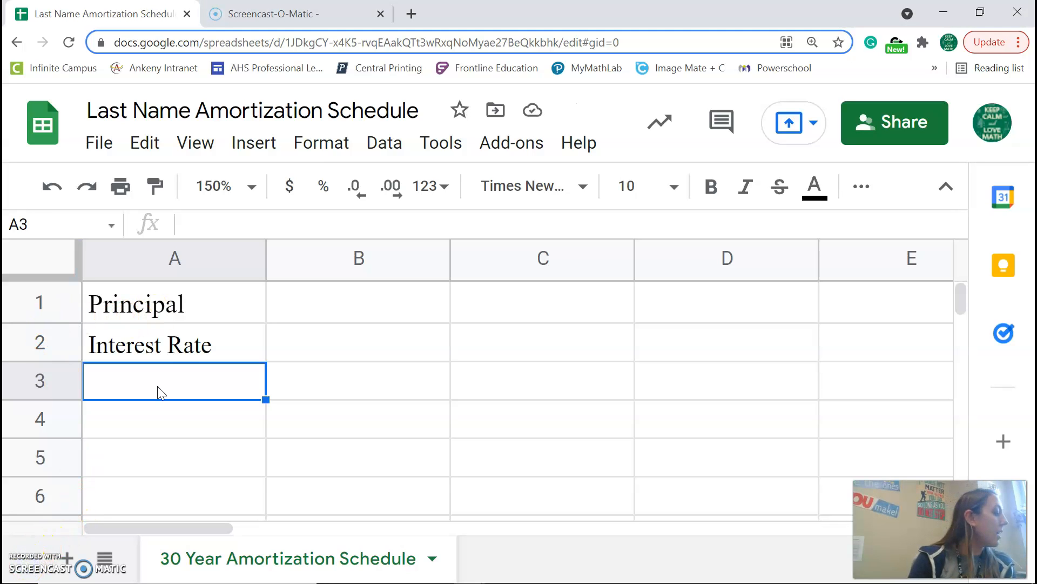
- Enter the label "Length of Loan" in cell A3
type("Lenght")
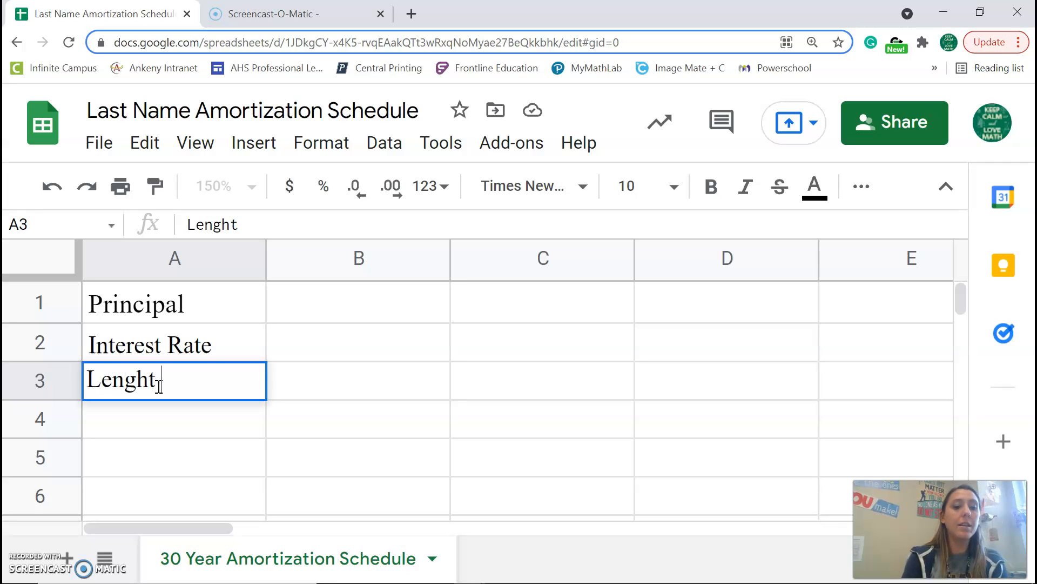
key("BackSpace")
key("BackSpace")
type("th")
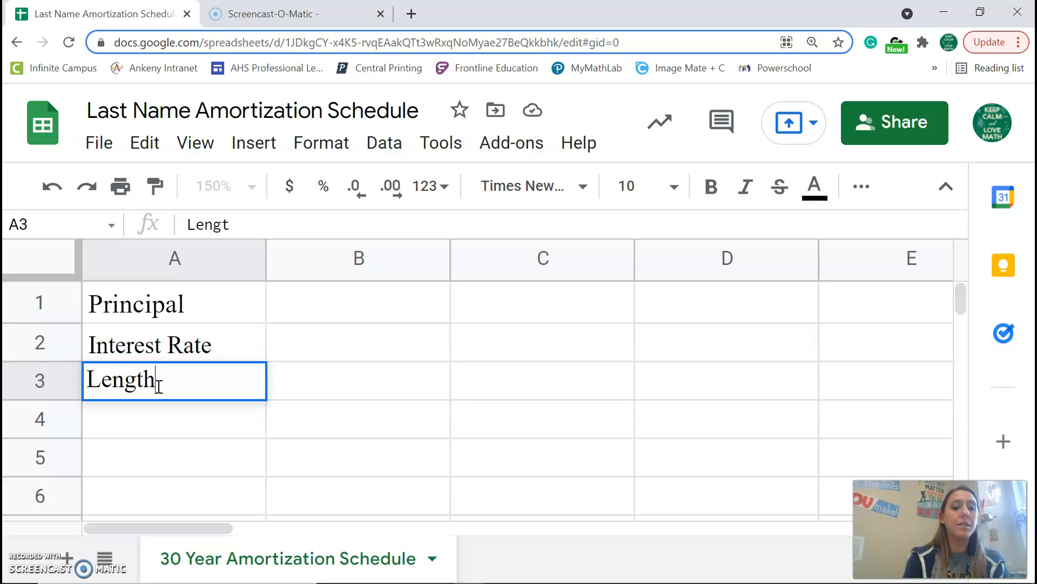
type(" of Loan")
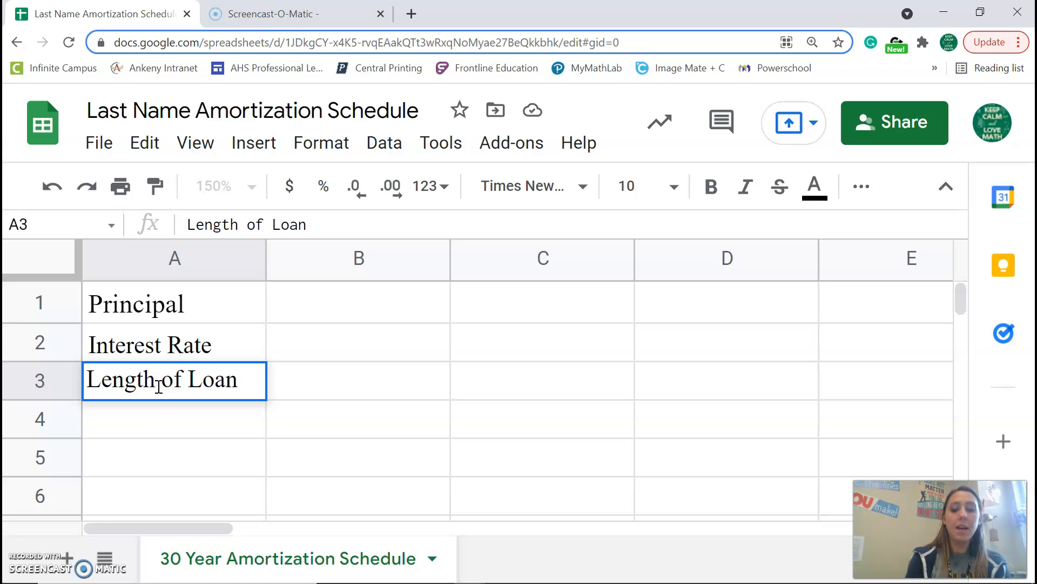
key("Return")
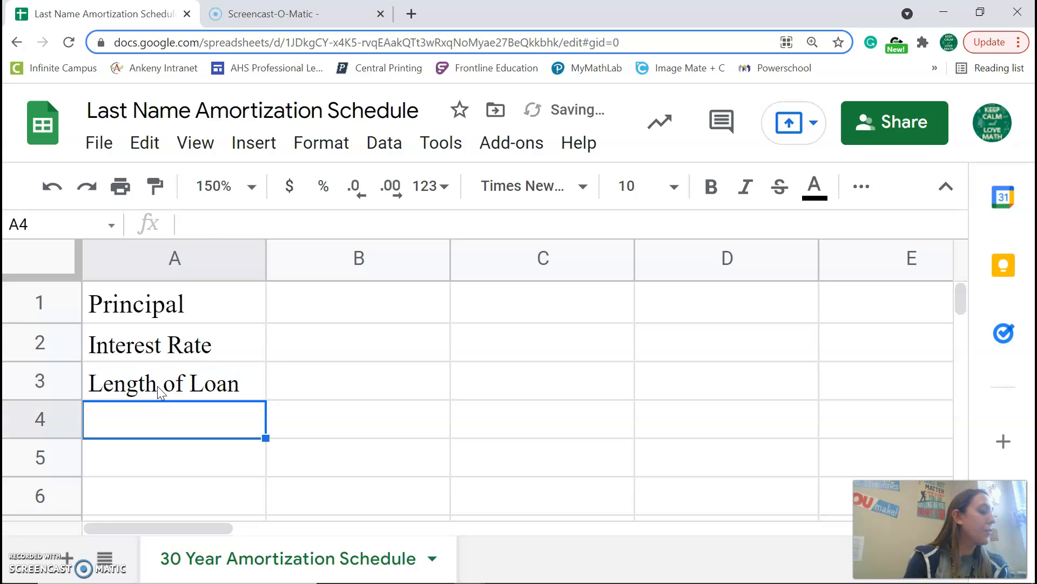
- Enter the label "Number of Yearly Payments" in cell A4
type("Number")
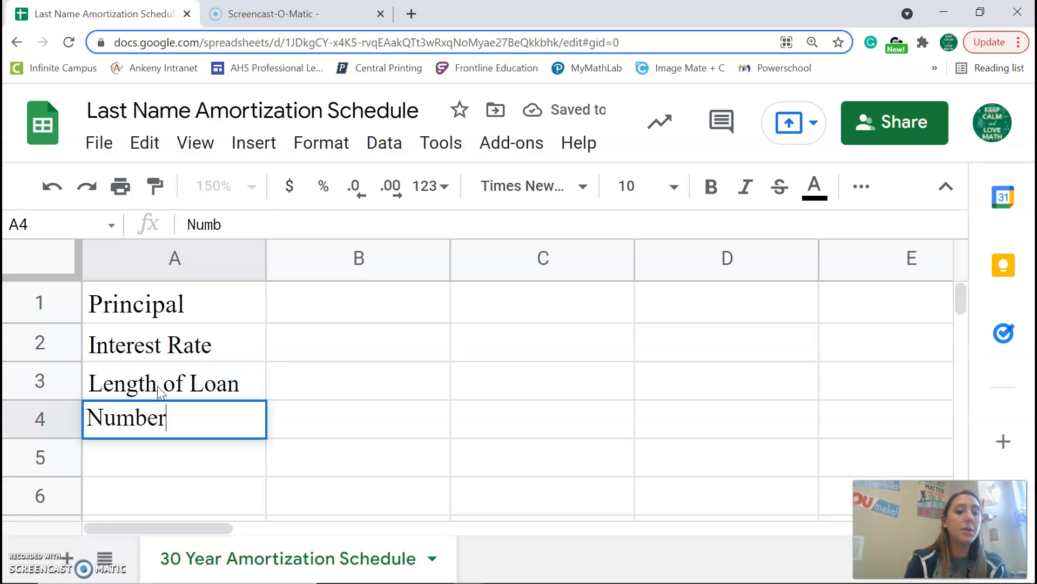
type(" of Yearl")
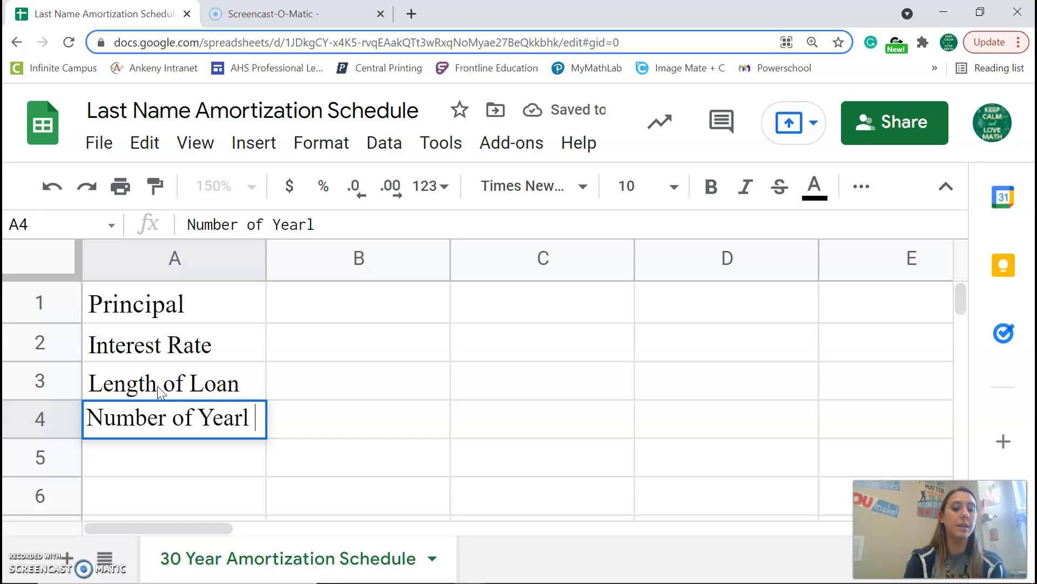
type("y Payments")
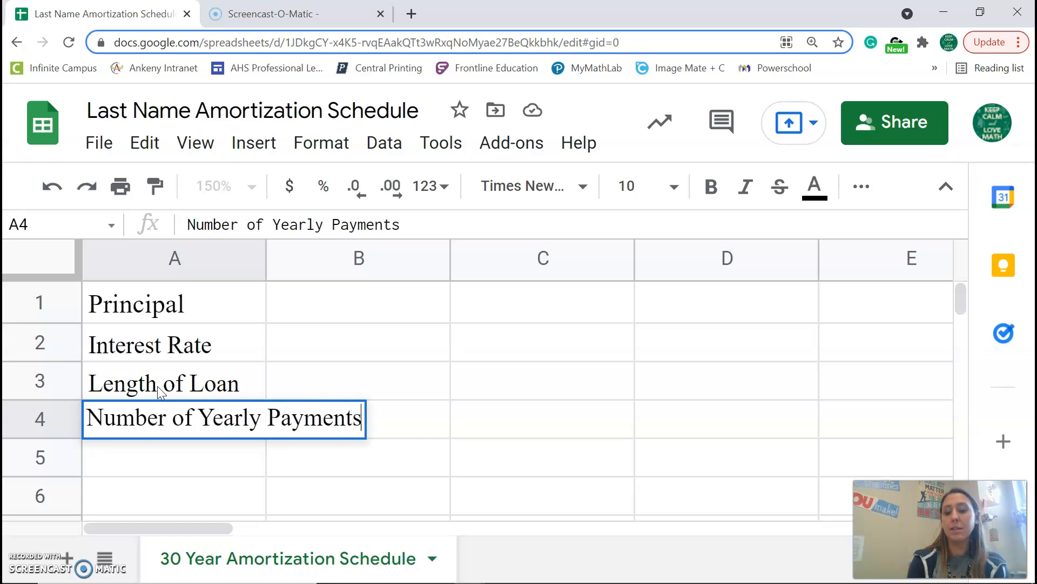
key("Tab")
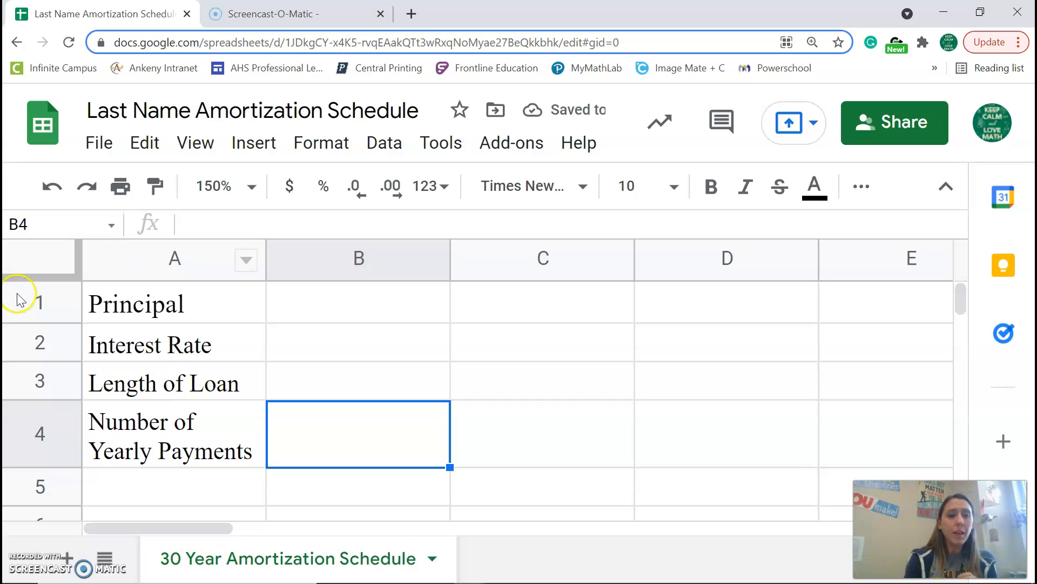
- Enter 300000 as the principal in cell B1 and 0.0398 as the interest rate in cell B2
left_click(319, 309)
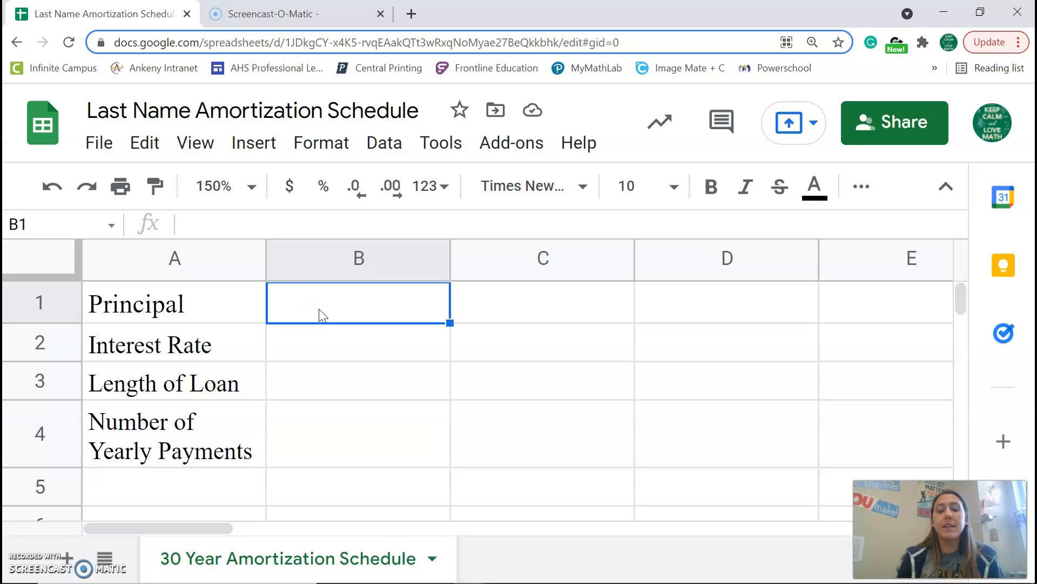
type("300000")
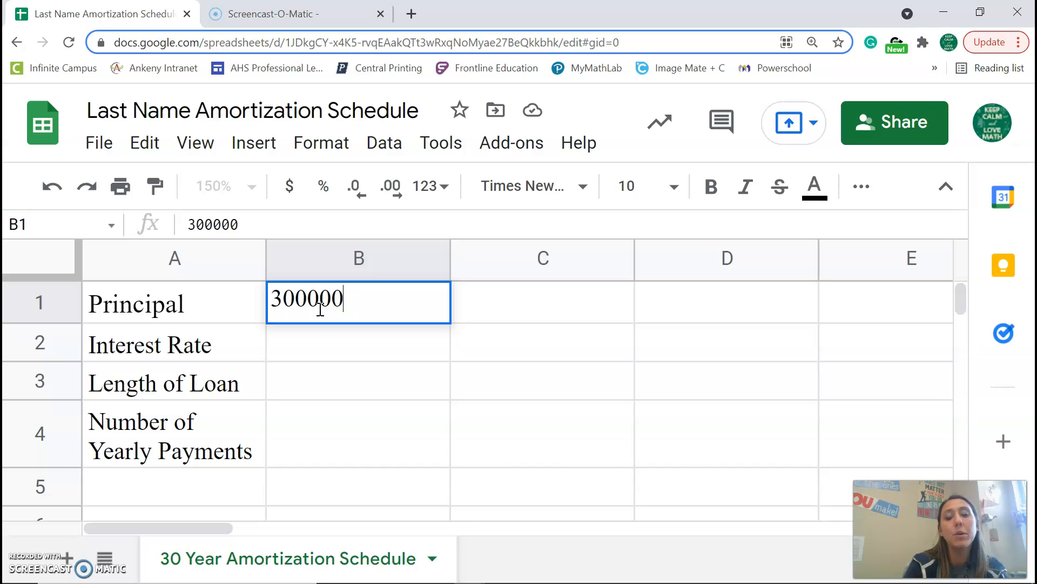
key("Return")
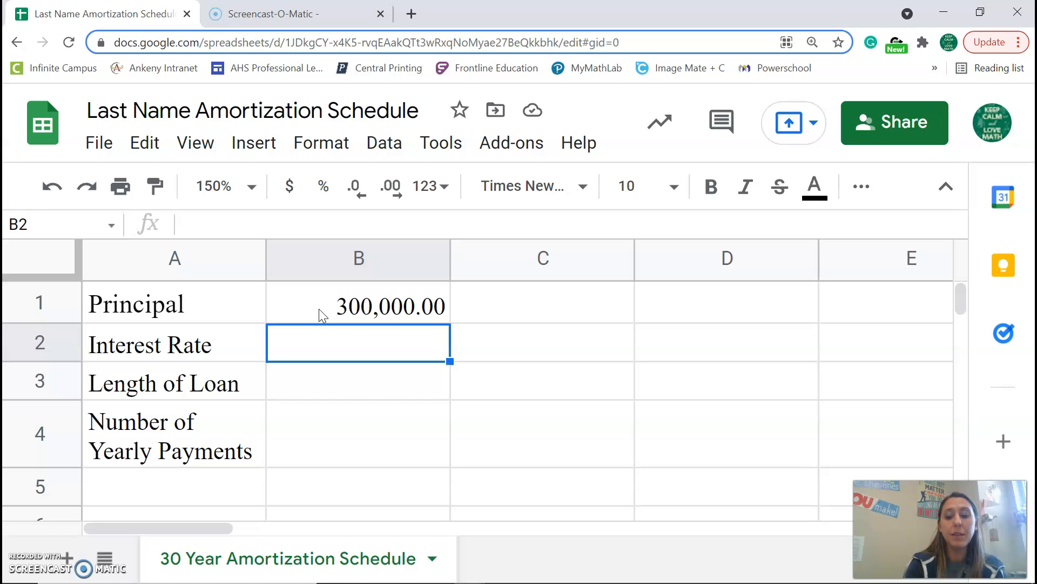
type("0.")
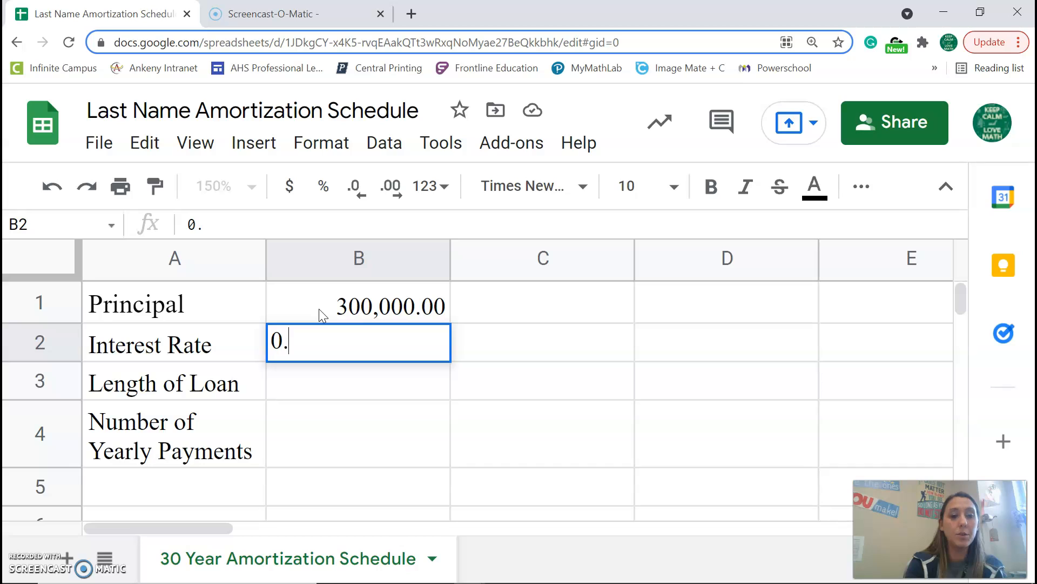
type("0398")
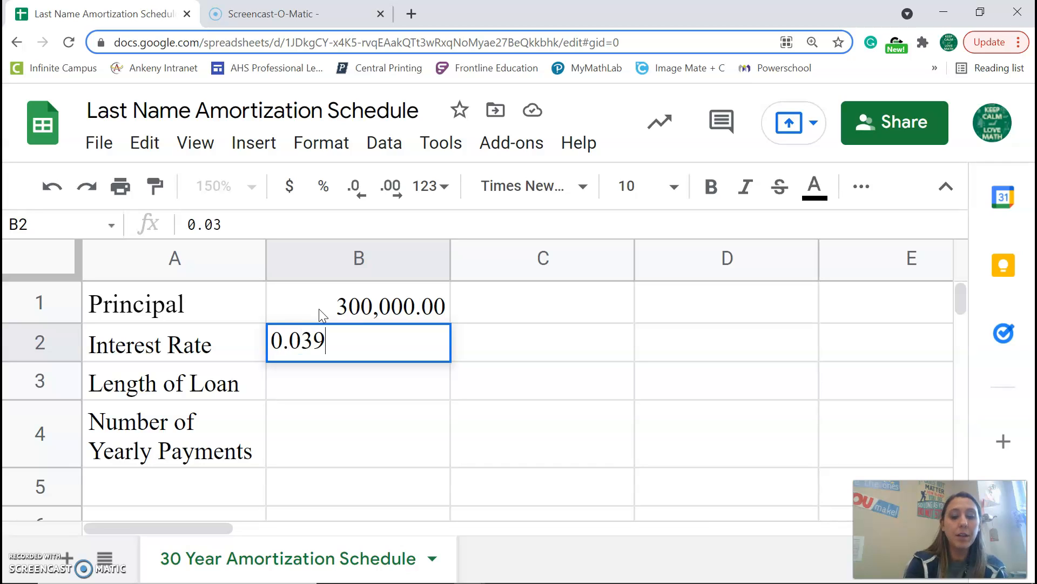
key("Return")
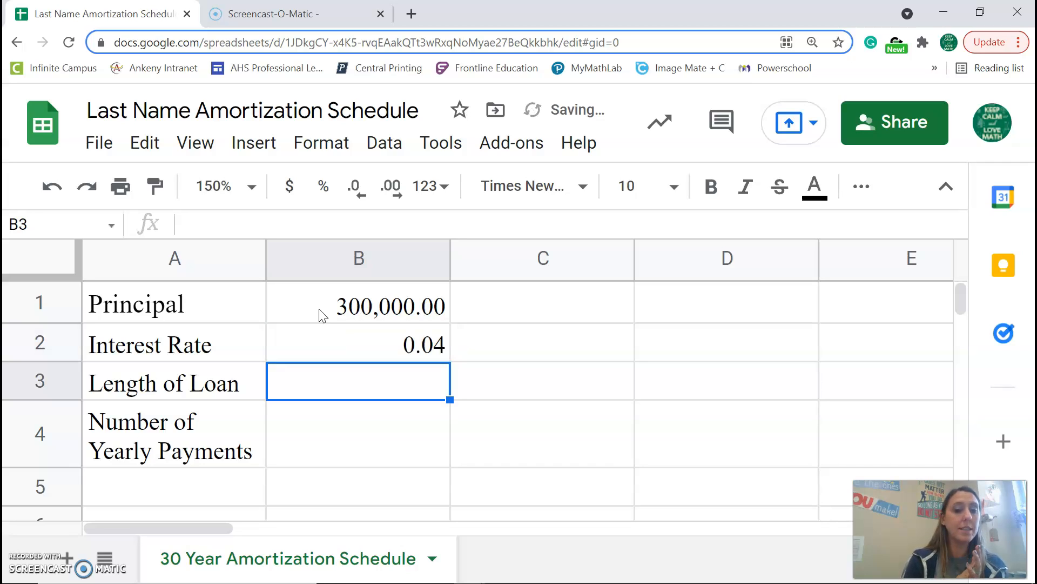
- Increase the decimal places of the interest rate in cell B2 to four
left_click(440, 347)
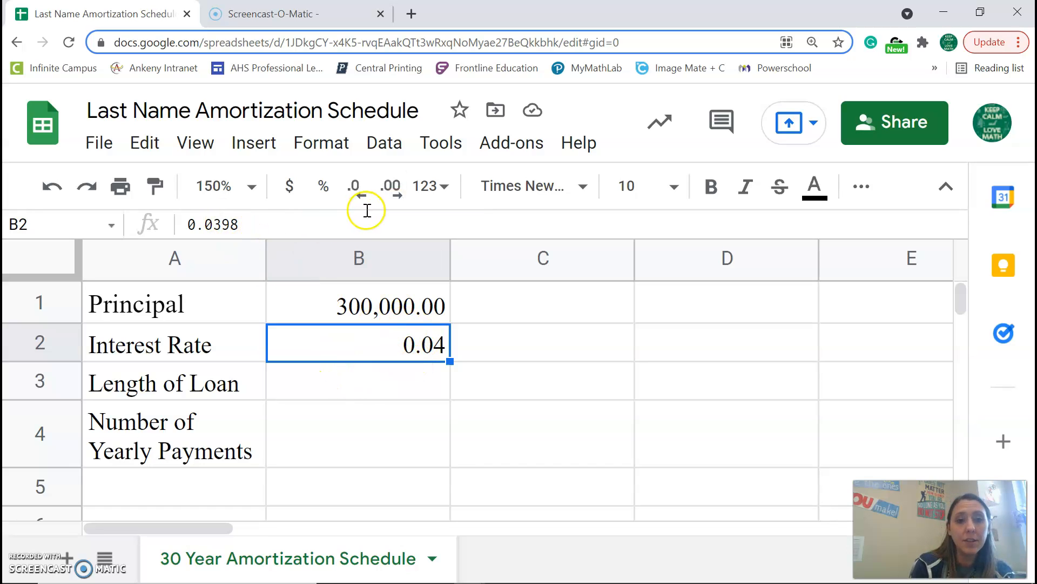
left_click(390, 194)
left_click(392, 198)
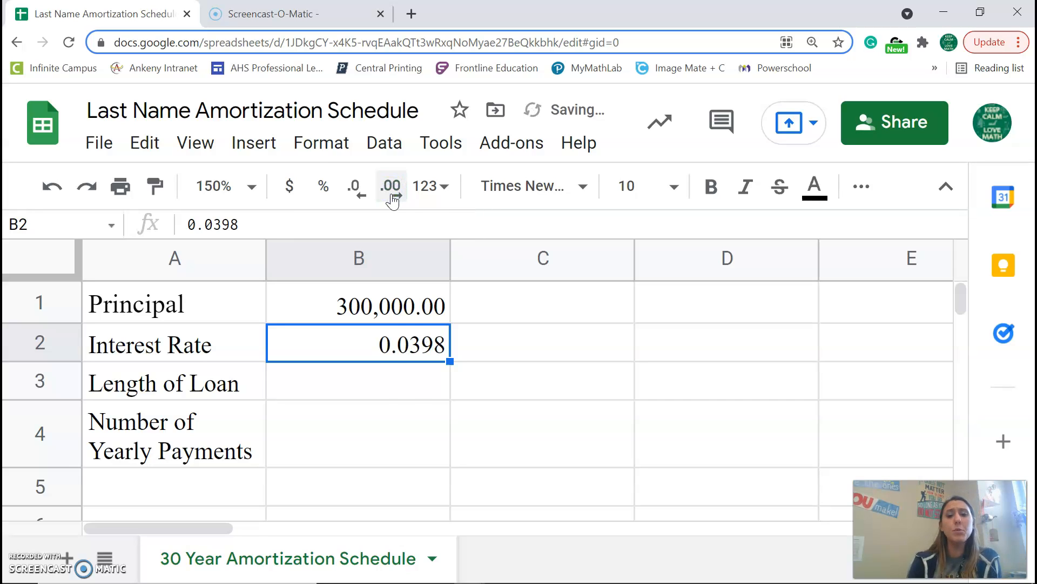
- Enter 30 as the length of loan in cell B3 and 12 as the number of yearly payments in cell B4
left_click(373, 378)
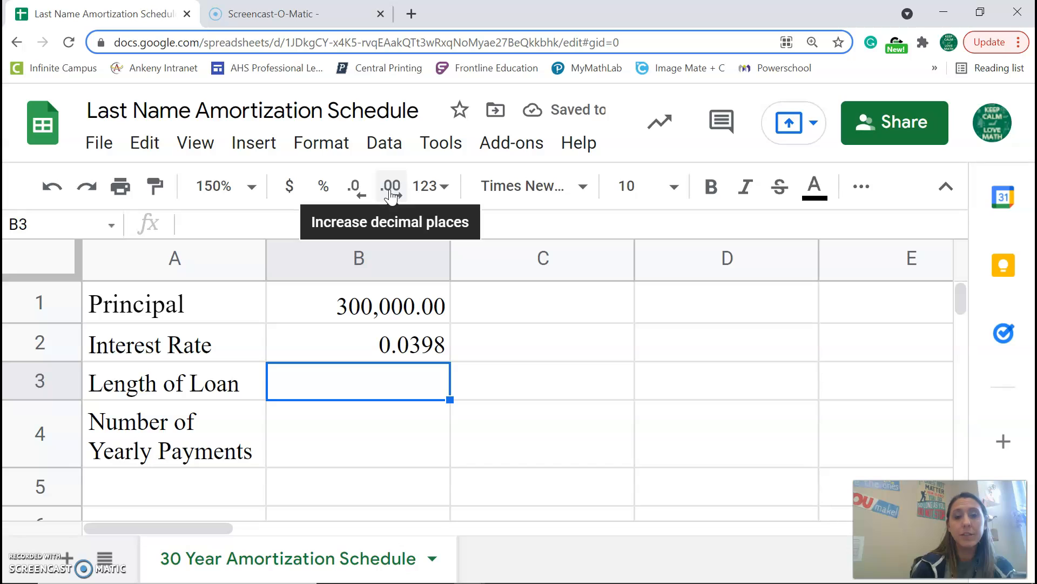
left_click(355, 386)
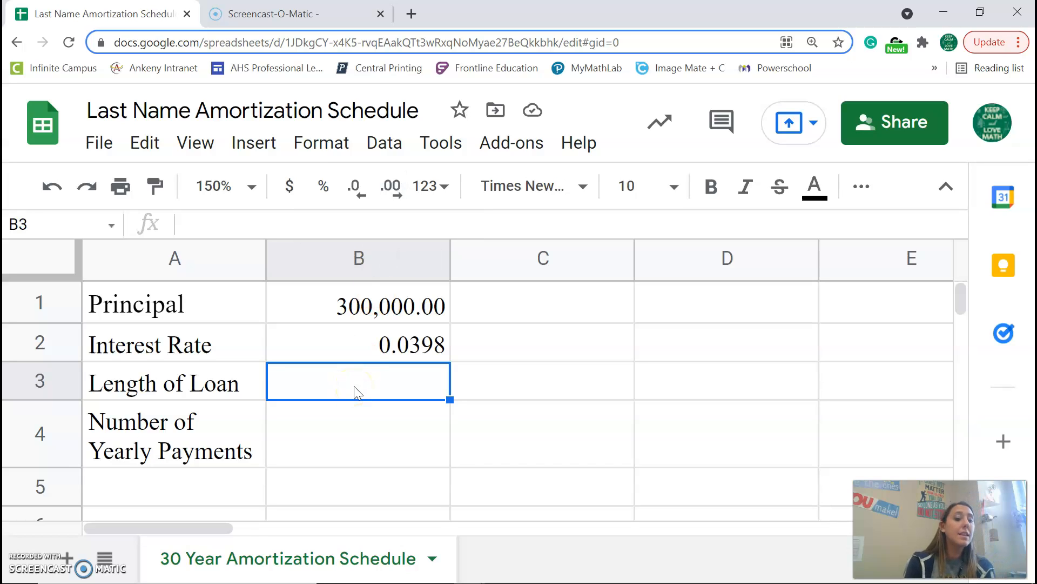
type("30")
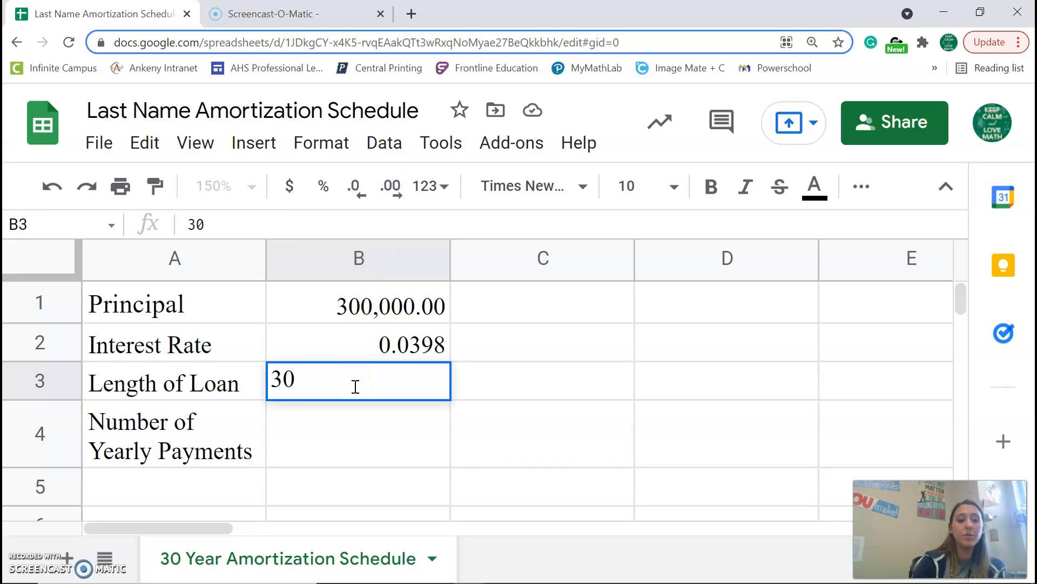
key("Return")
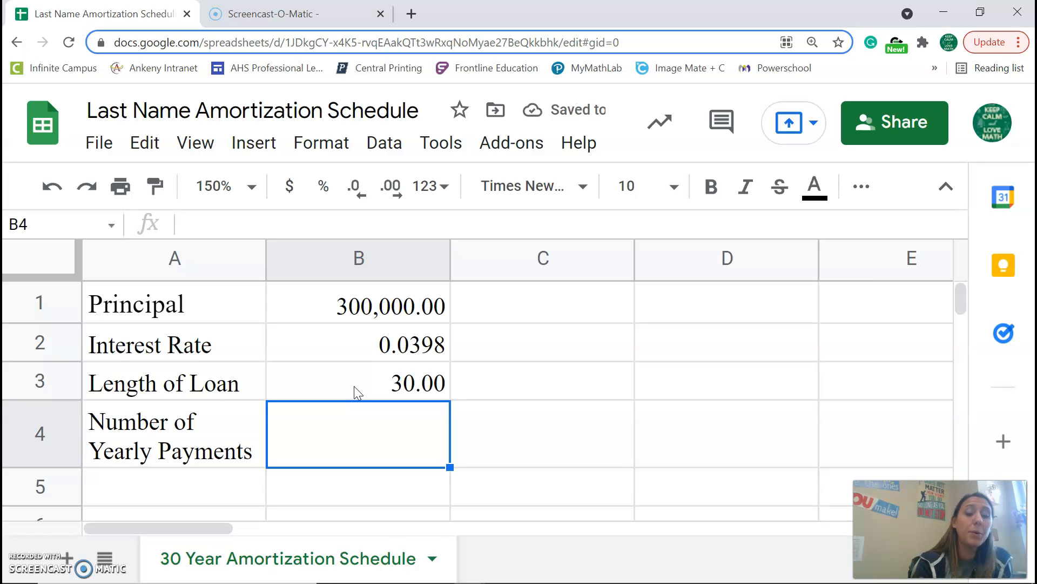
type("12")
key("Tab")
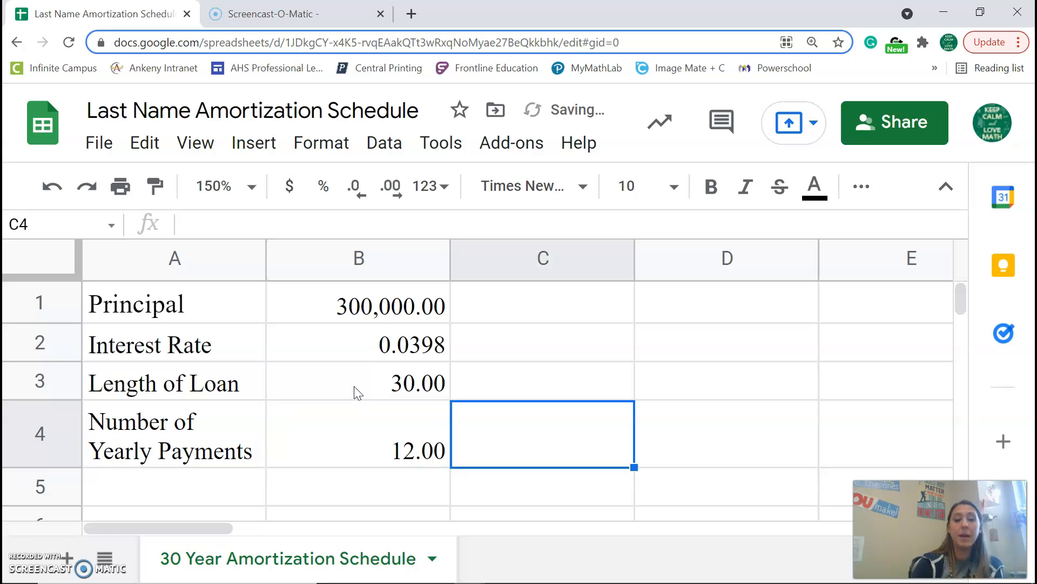
- Enter the column header "Payment Number" in cell A6
scroll(357, 392, "down", 2)
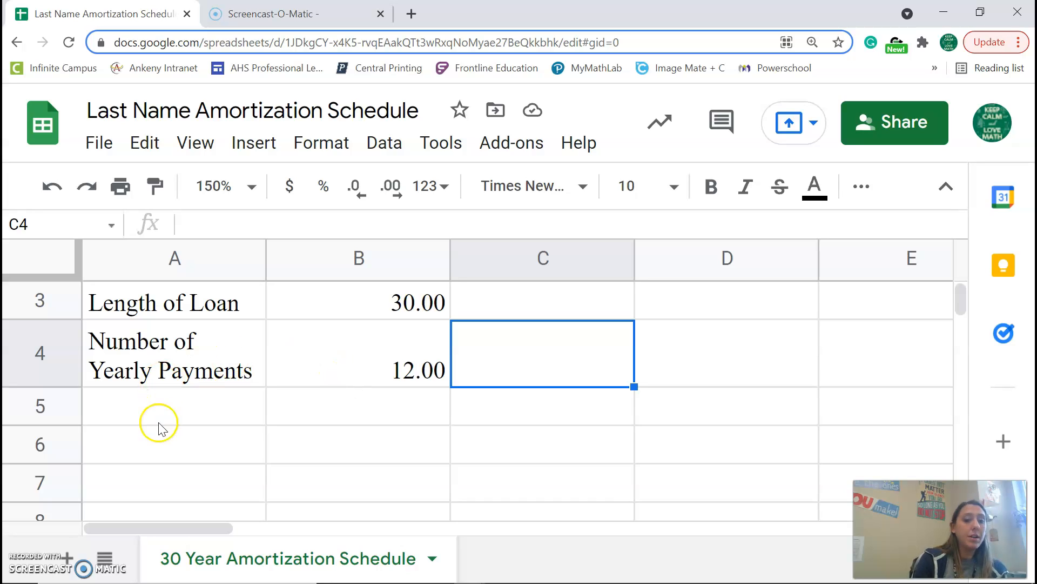
left_click(155, 451)
key("Right")
key("Right")
key("Right")
key("Right")
key("Right")
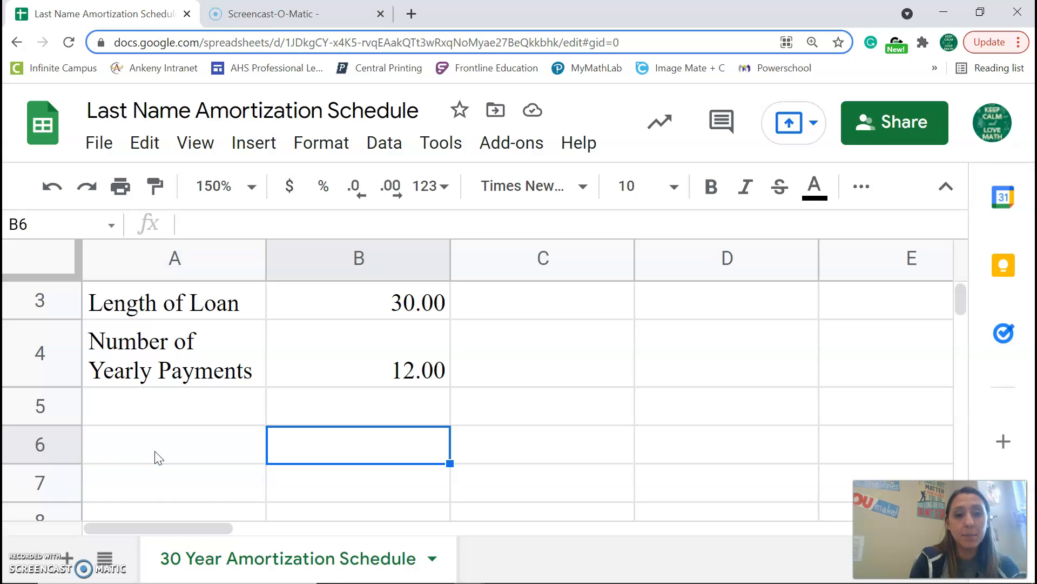
key("Left")
key("Left")
key("Left")
key("Left")
key("Left")
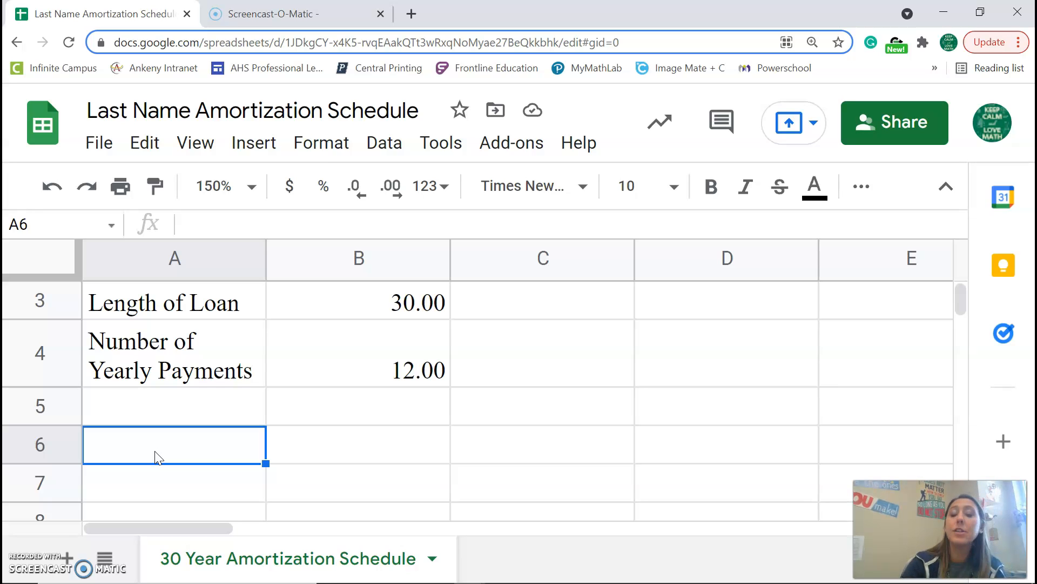
type("Paym")
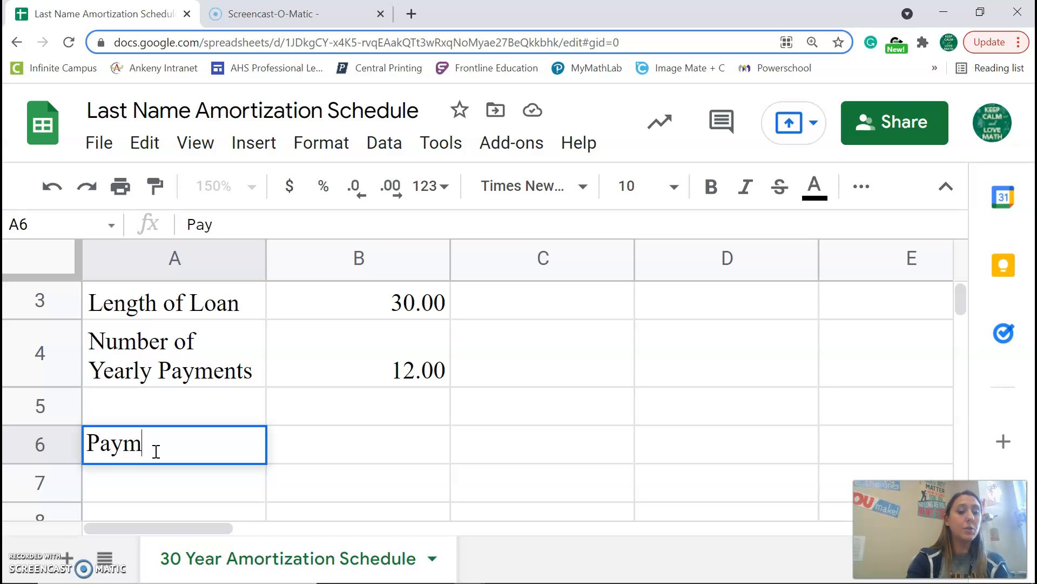
type("ent Nuber")
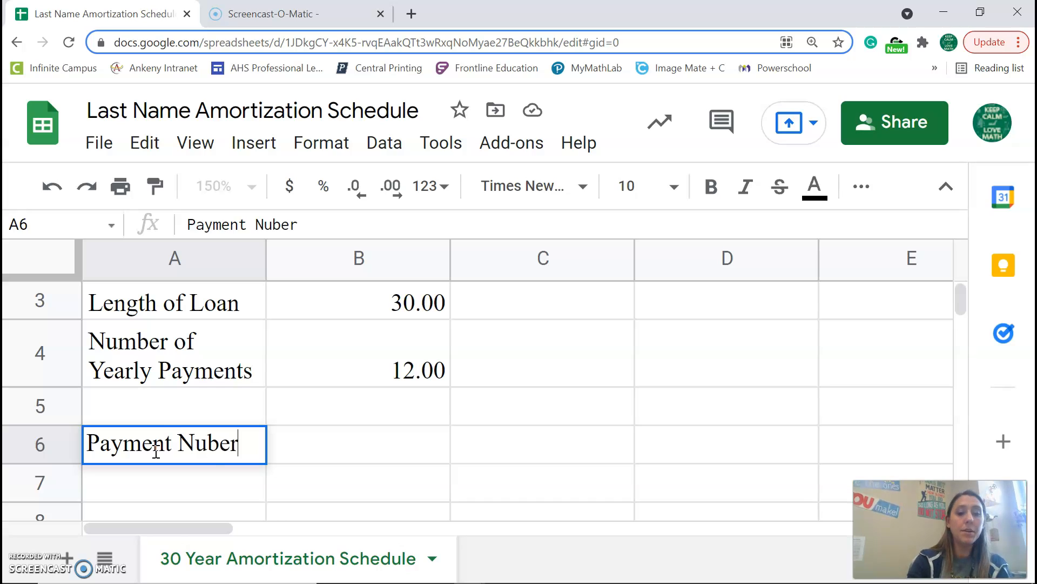
key("BackSpace")
key("BackSpace")
key("BackSpace")
type("mber")
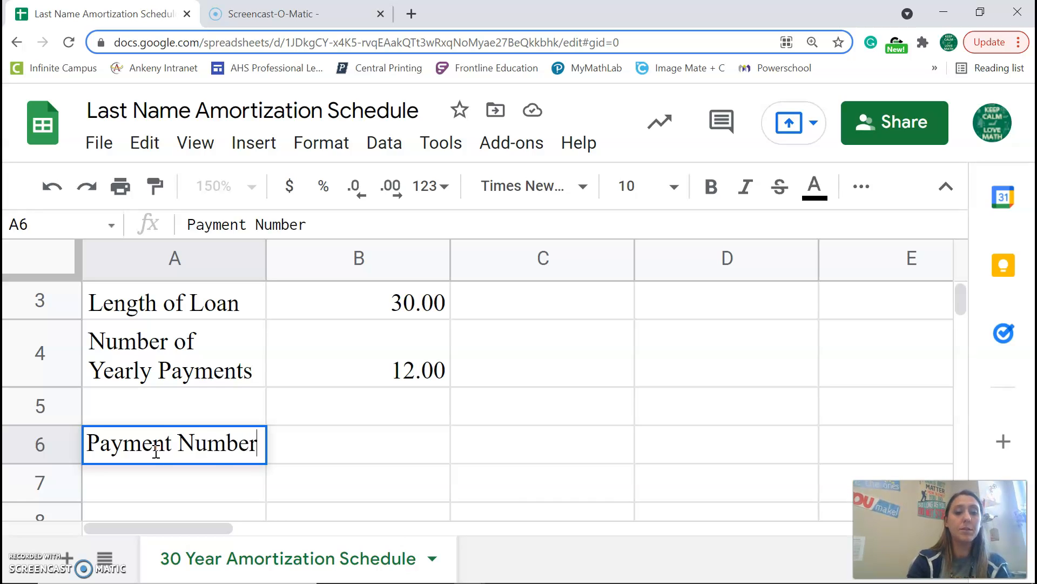
key("Tab")
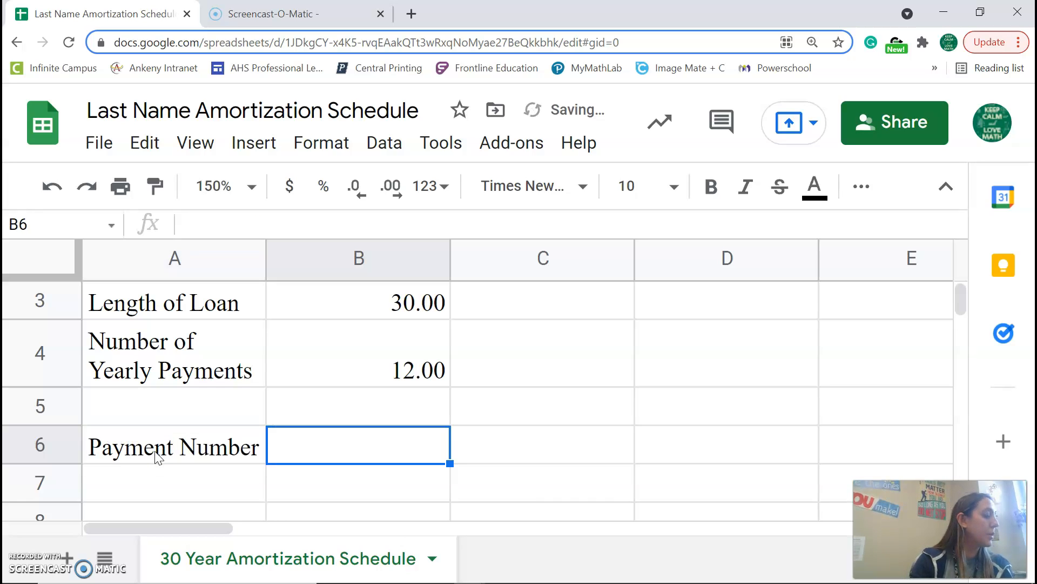
- Enter the column headers "Beginning Balance" in cell B6 and "Monthly Payment" in cell C6
type("Beginning B")
type("alanc")
key("BackSpace")
type("ance")
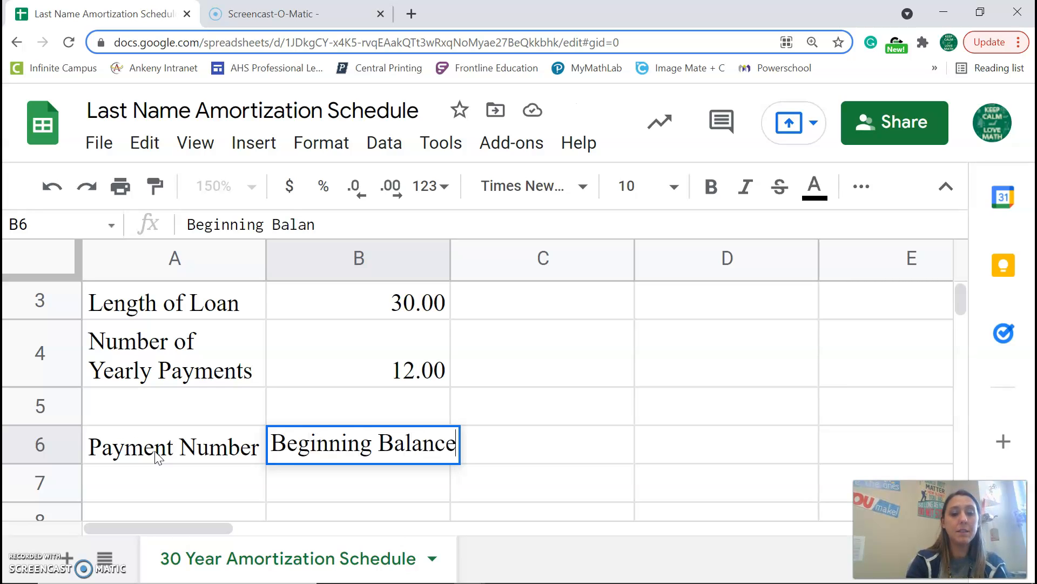
key("Tab")
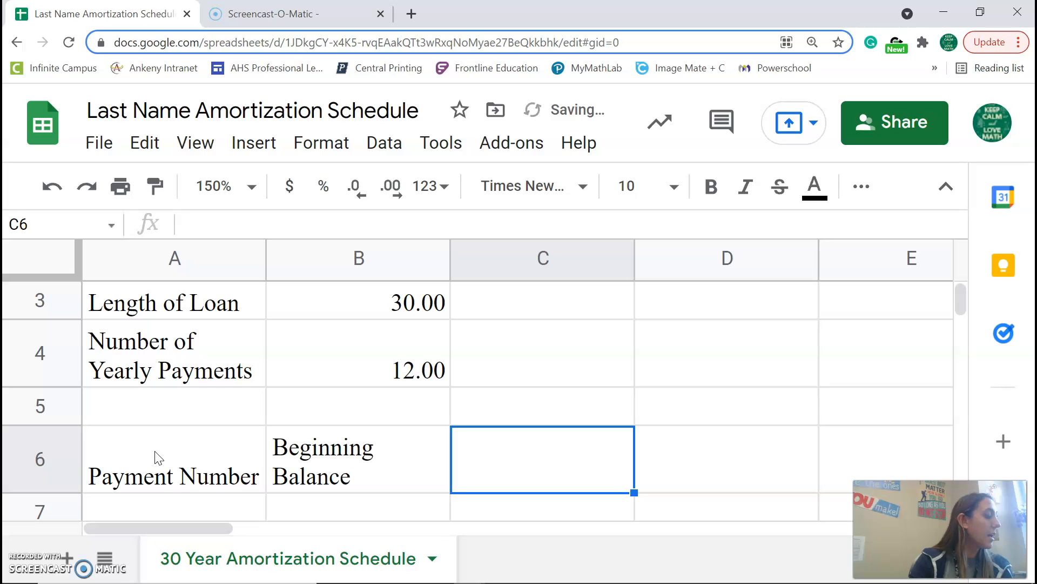
type("Monthly ")
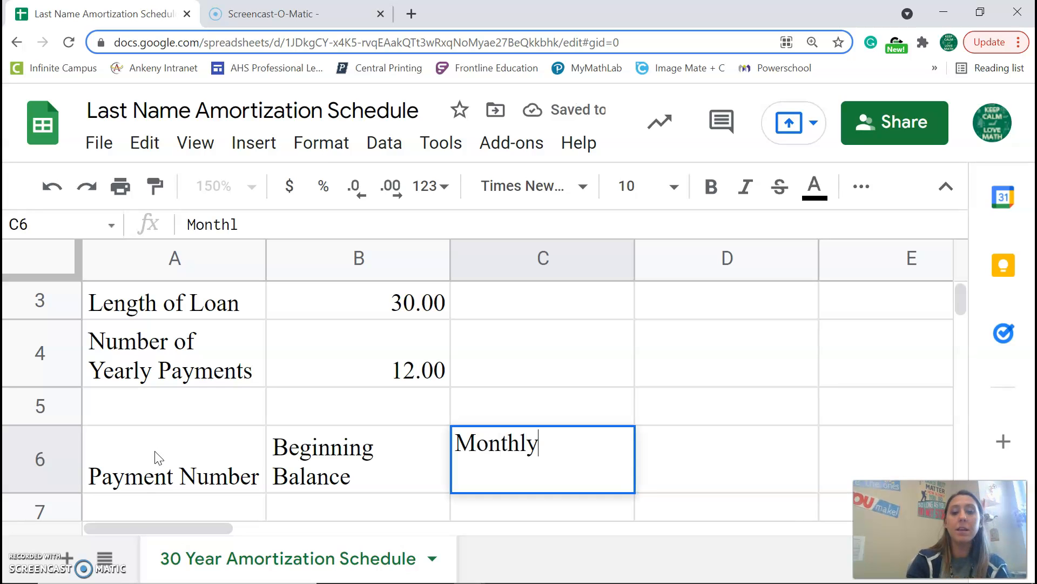
type("Payment")
key("Tab")
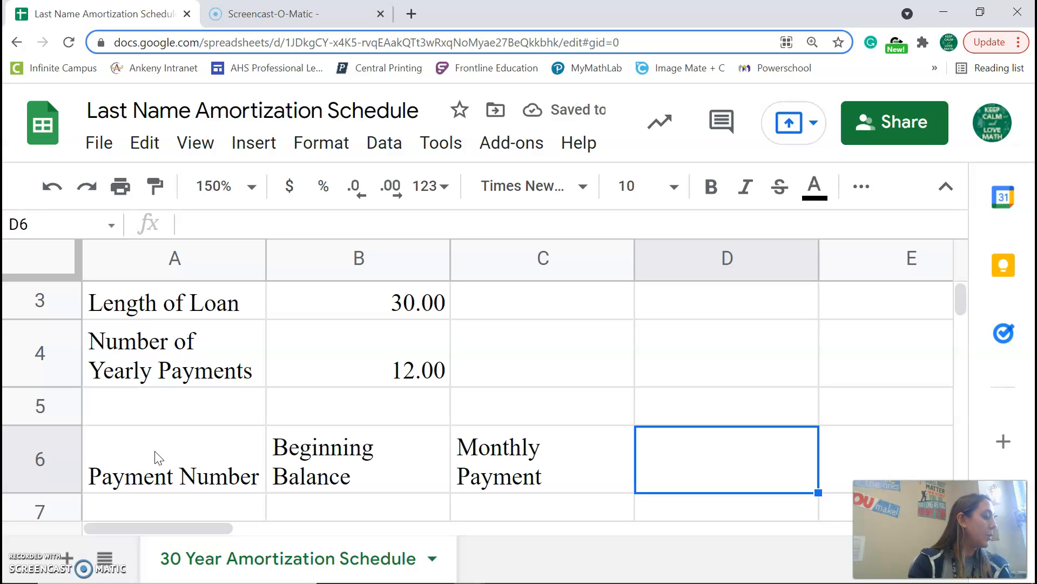
- Enter the remaining column headers "Interest", "Principal" and "Ending Balance" in cells D6 to F6
type("Interest")
key("Tab")
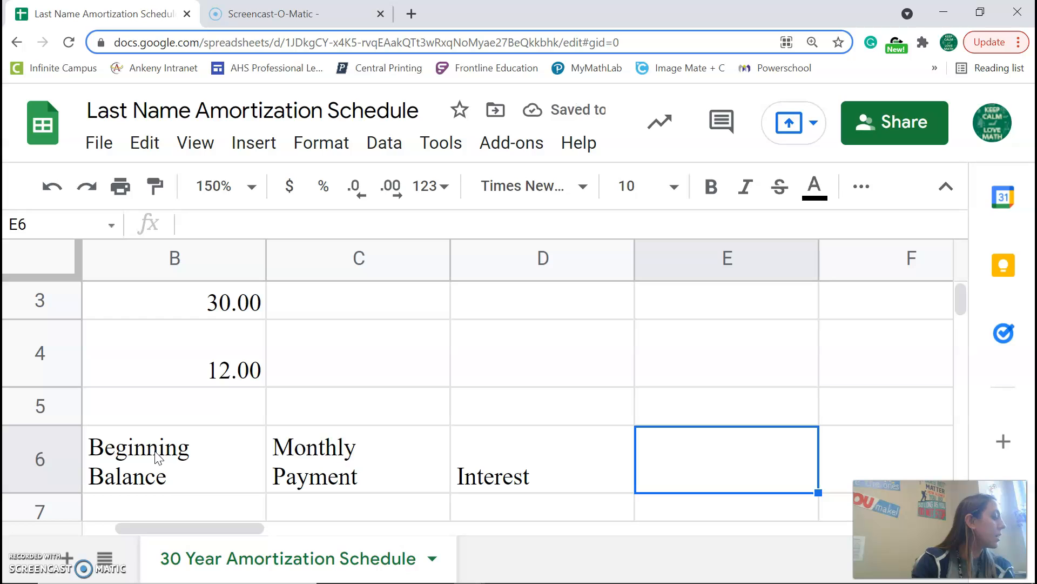
type("Princi")
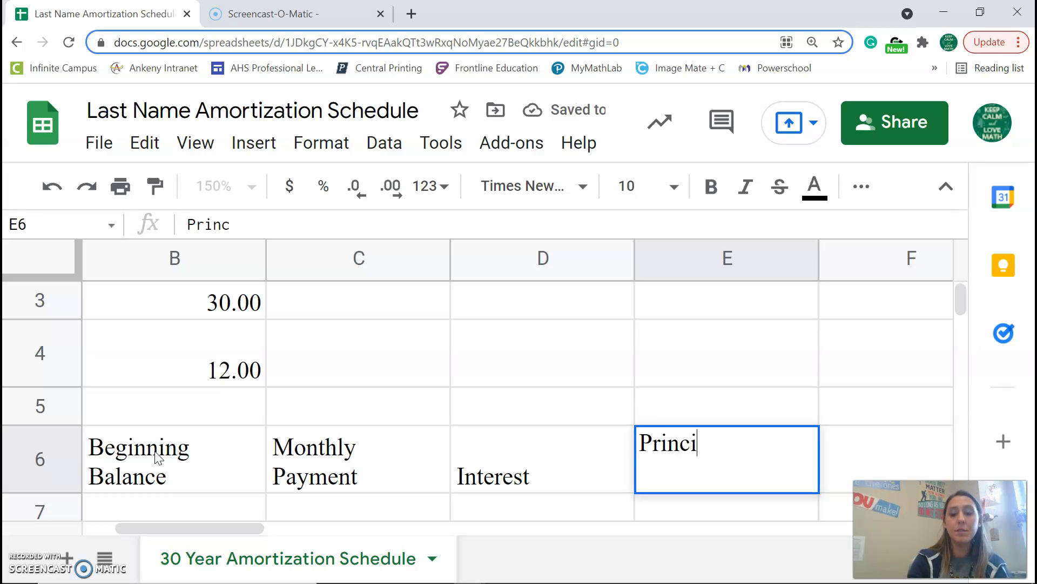
type("pal")
key("Tab")
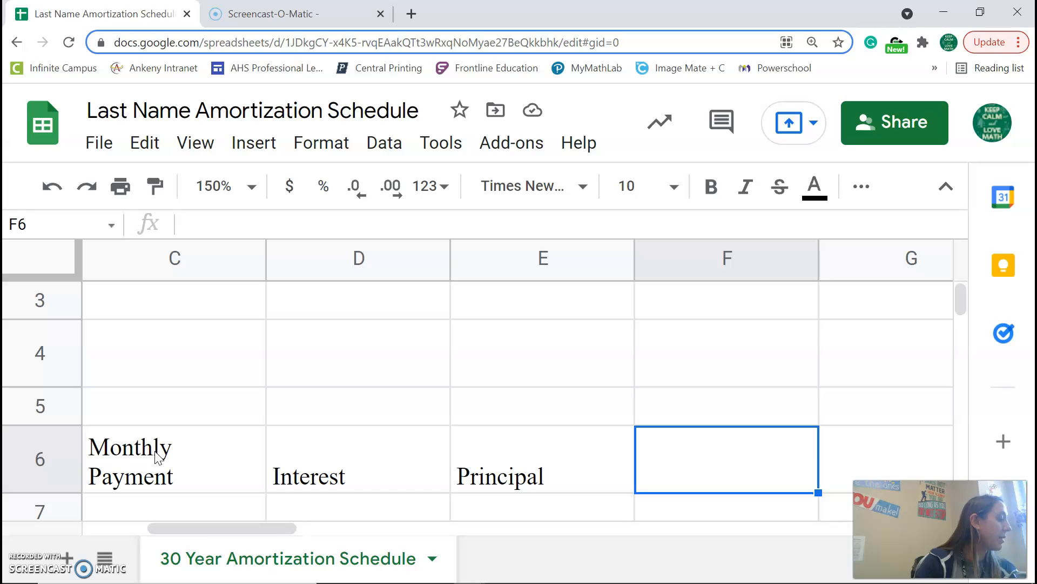
type("Ending")
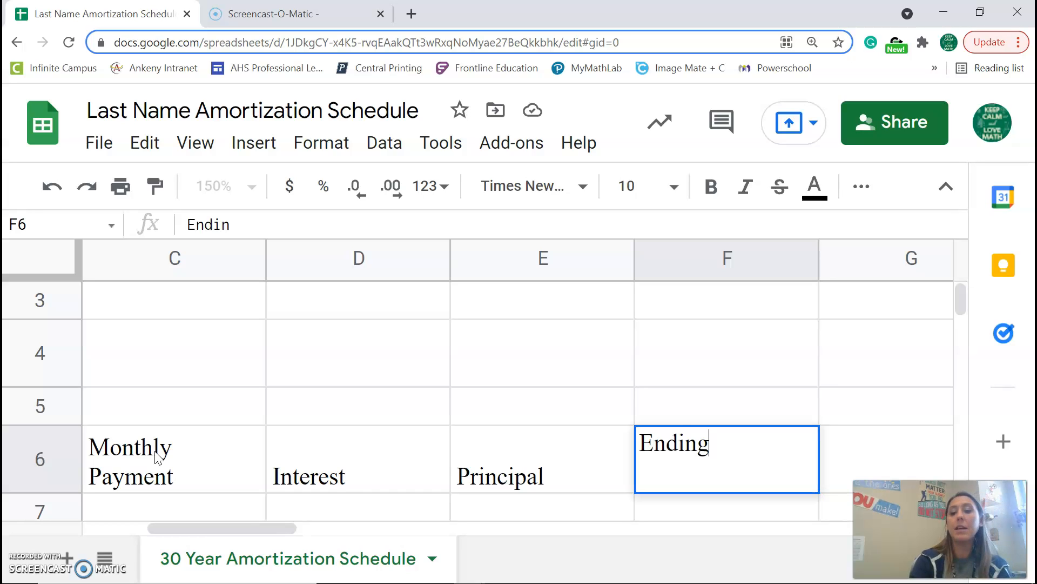
type(" Balance")
key("Return")
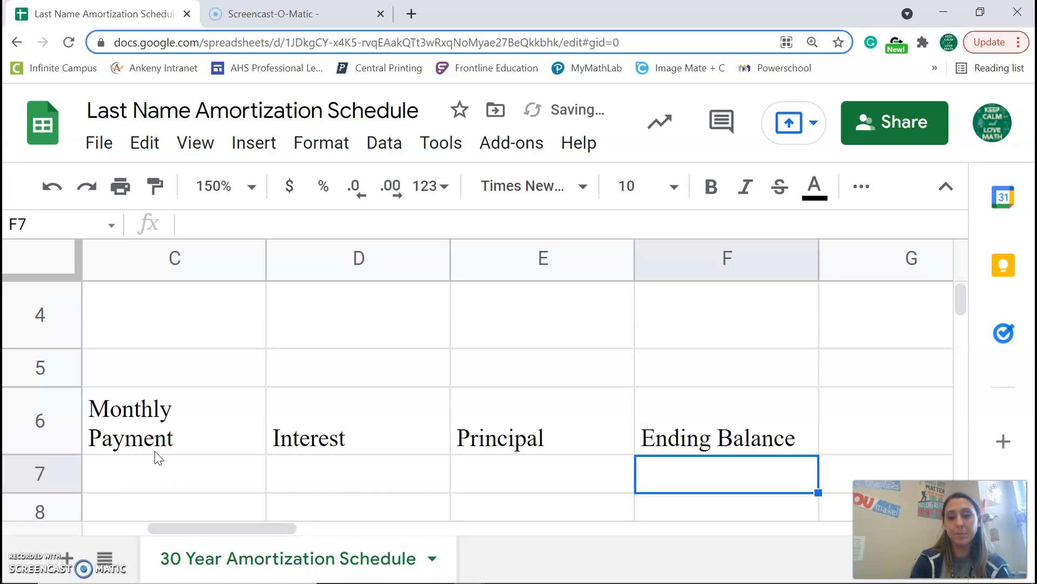
- Enter 1 as the first payment number in cell A7
key("Left")
key("Left")
key("Left")
key("Left")
key("Left")
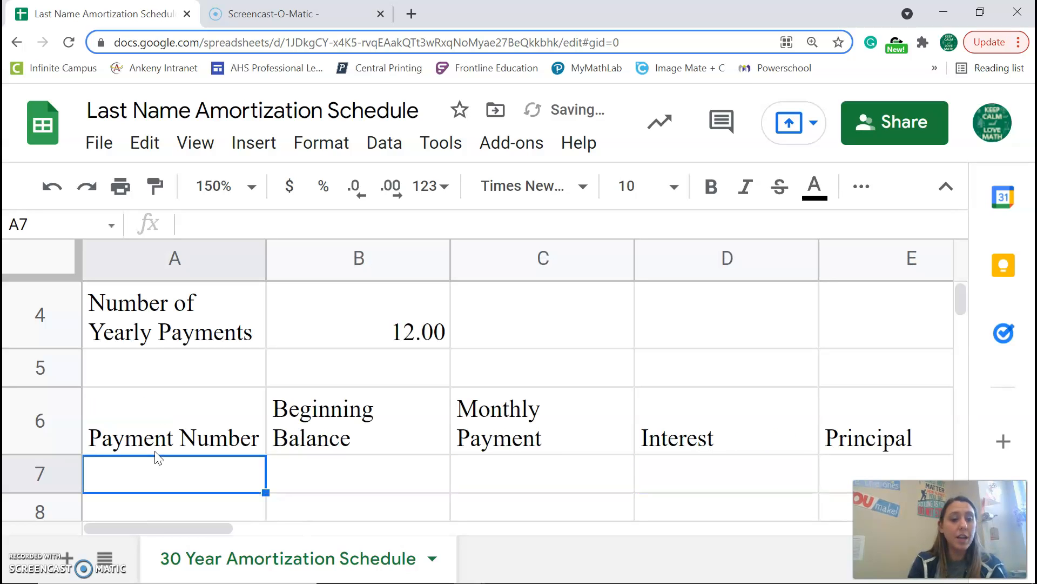
type("1")
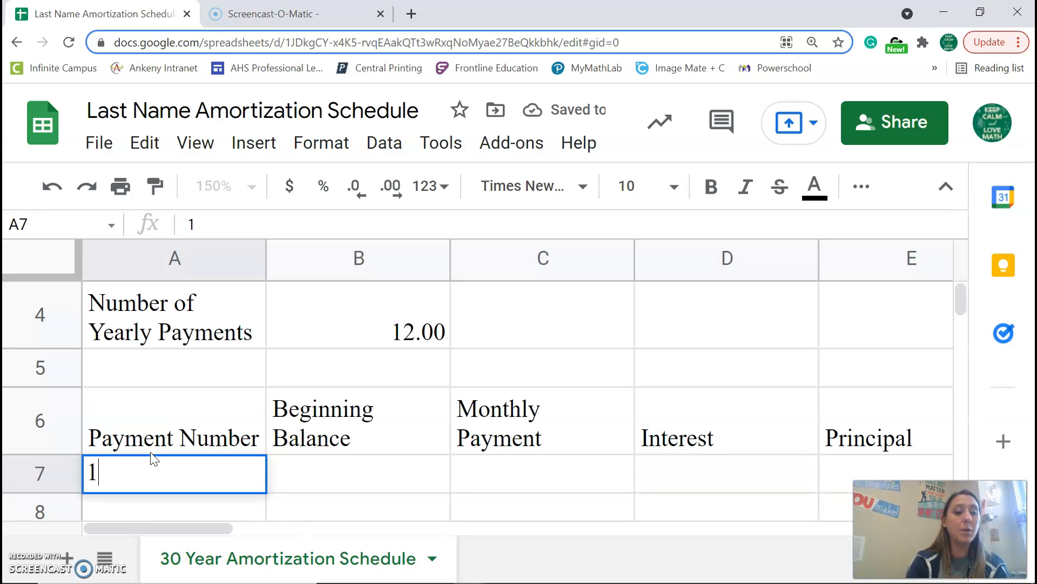
key("Return")
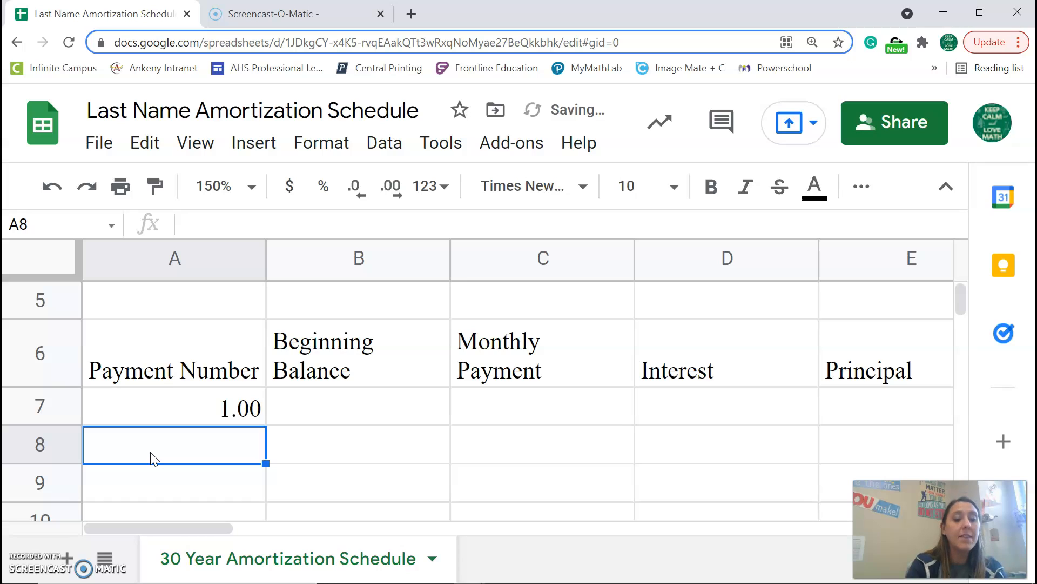
- Format the payment number in cell A7 as a whole number without decimal places
left_click(178, 411)
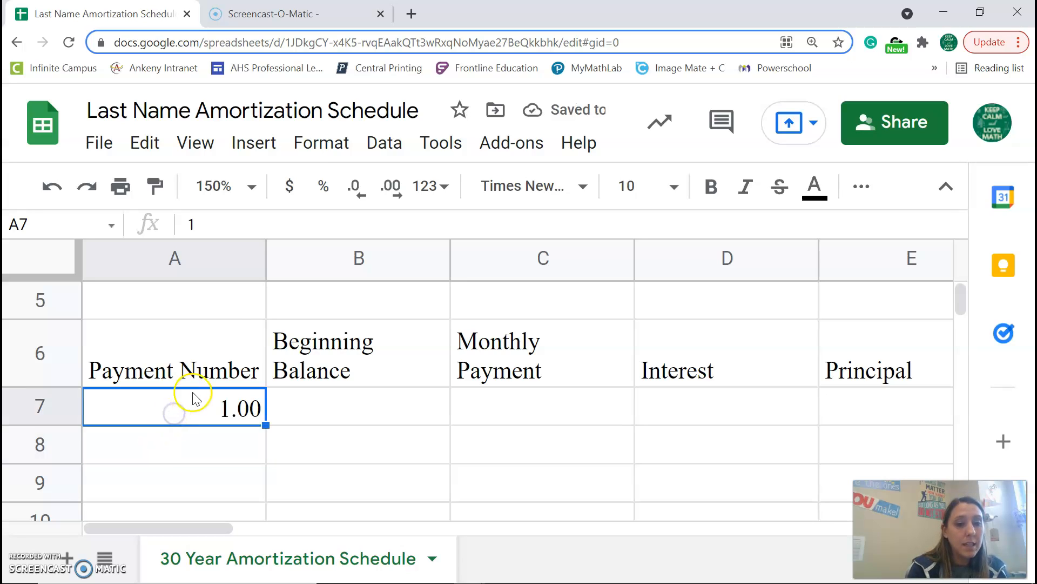
left_click(355, 194)
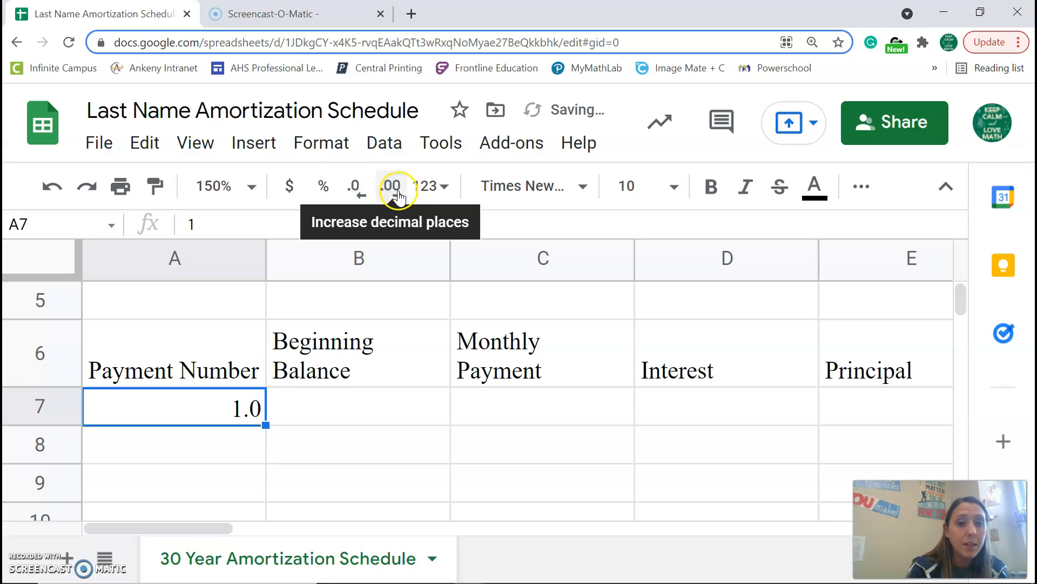
left_click(398, 190)
left_click(398, 190)
left_click(359, 188)
left_click(359, 188)
left_click(359, 188)
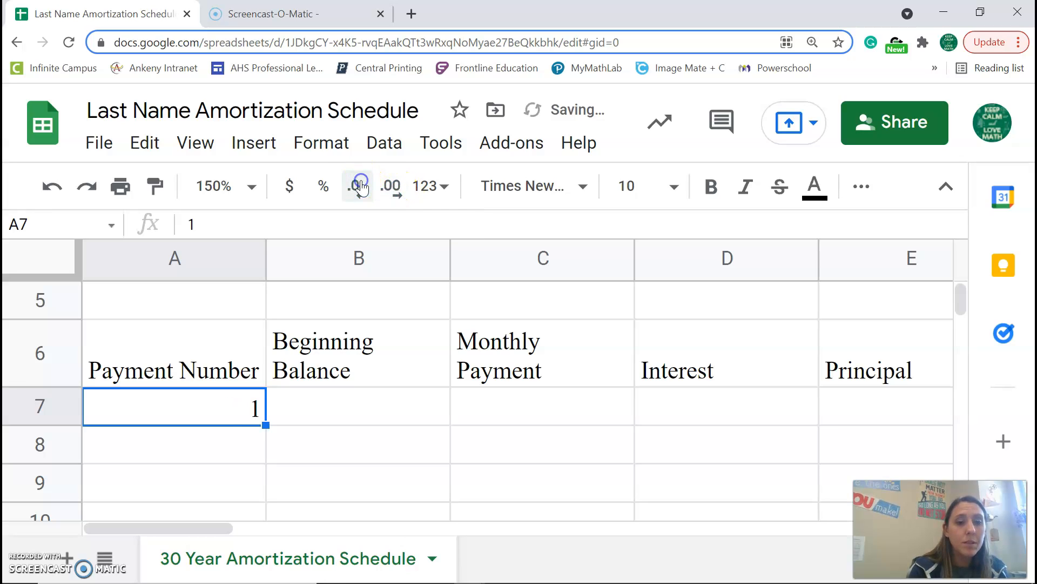
- Enter the formula =A7+1 in cell A8 to calculate the second payment number
left_click(178, 402)
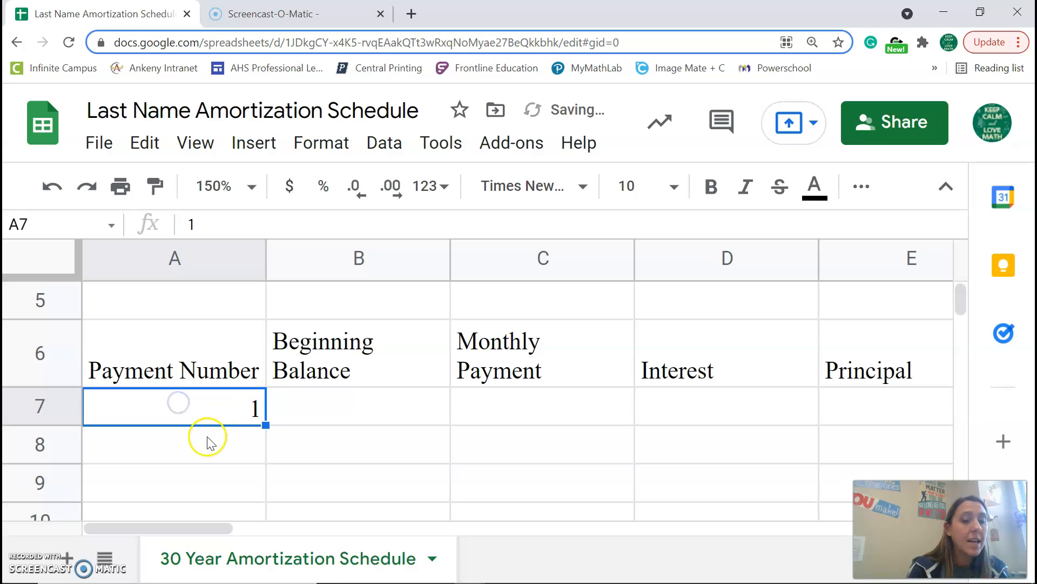
left_click(199, 449)
type("=A7")
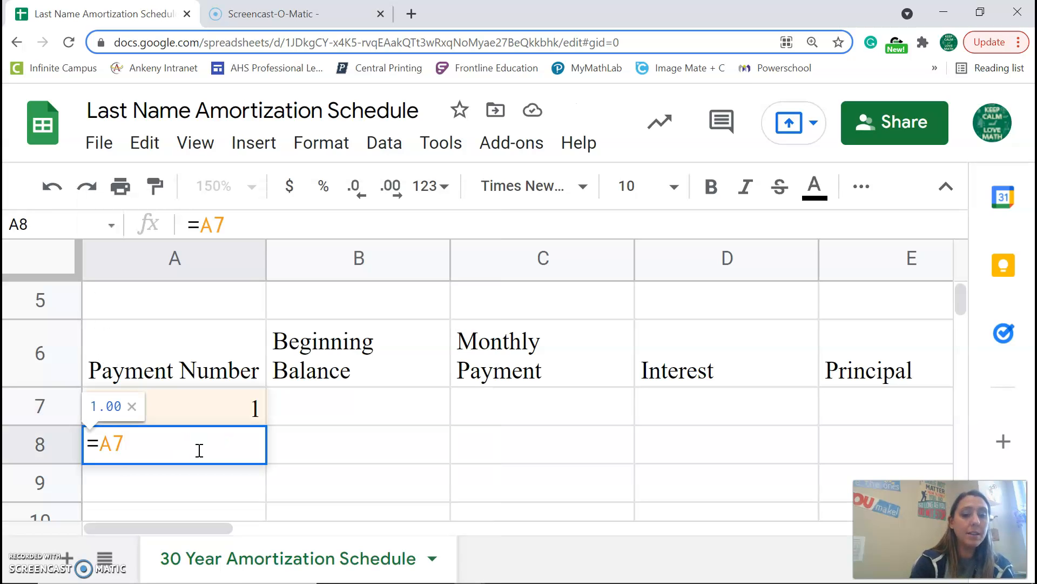
type("+1")
key("Return")
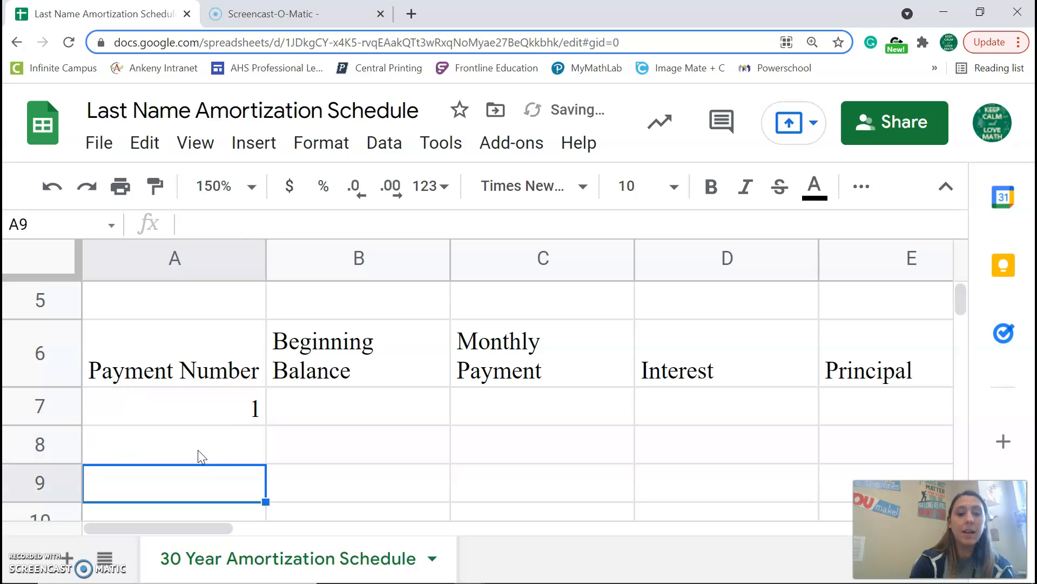
left_click(227, 447)
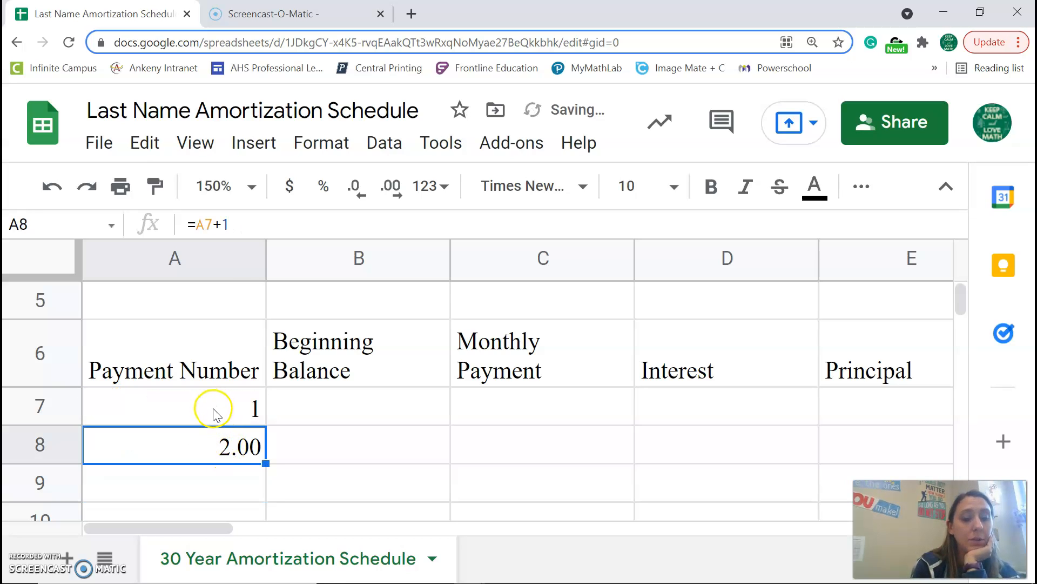
- Format all of column A as whole numbers without decimal places
left_click(210, 252)
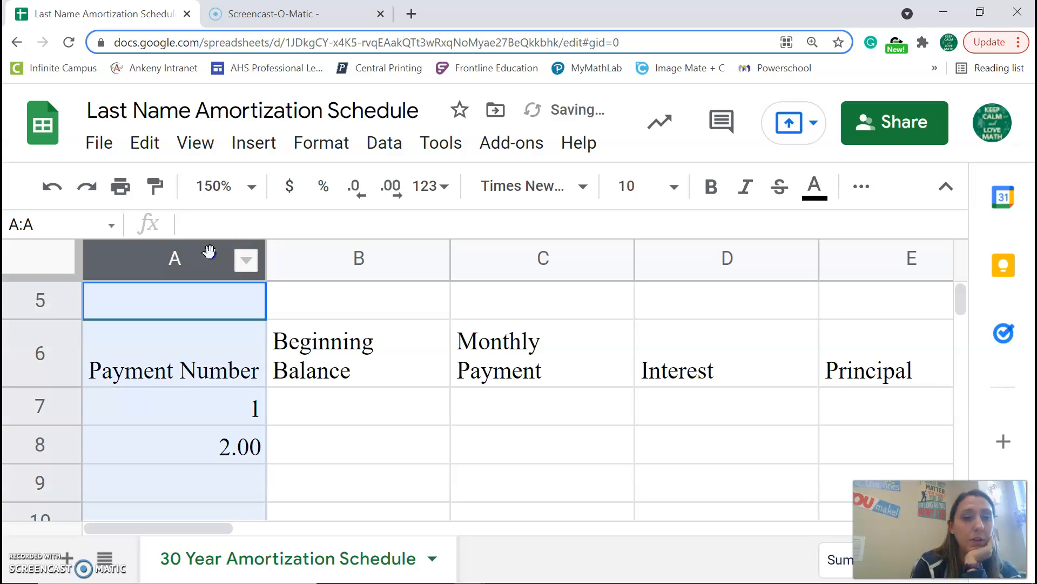
left_click(380, 190)
left_click(380, 190)
double_click(355, 192)
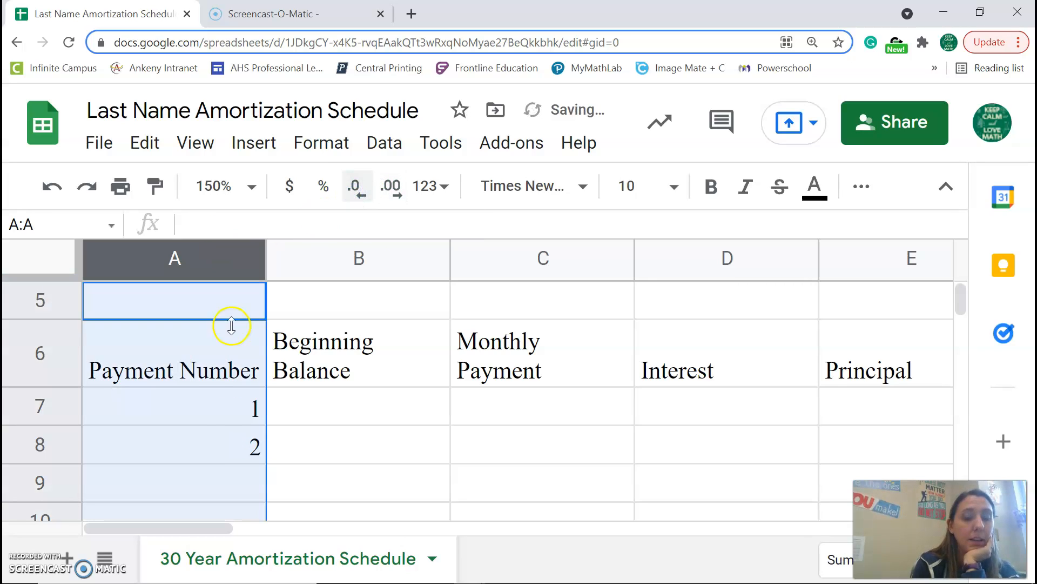
- Fill the payment number formula from cell A8 down through A366, so the numbering runs to payment 360
left_click(196, 435)
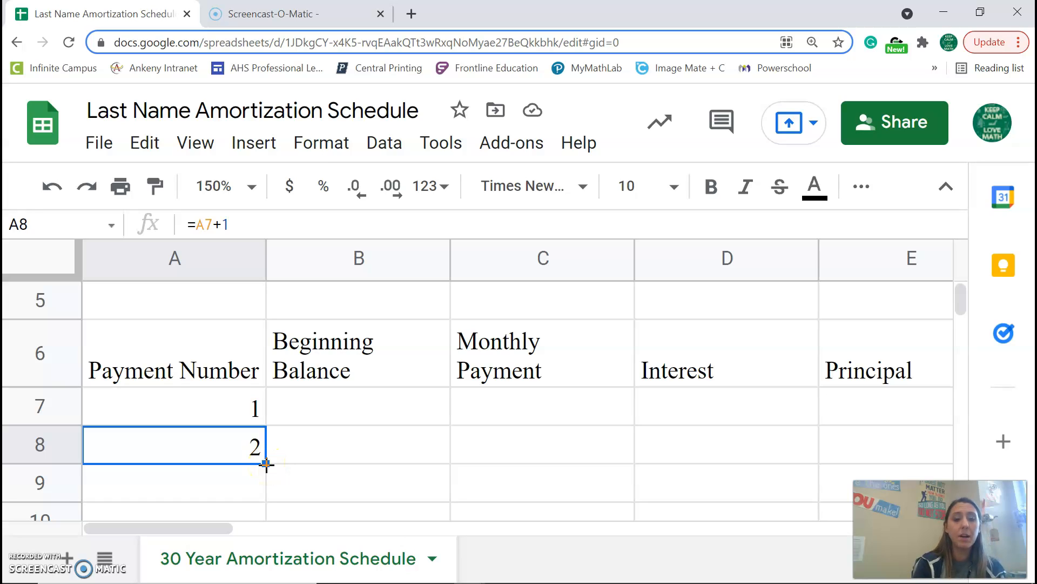
left_click_drag(266, 463, 254, 532)
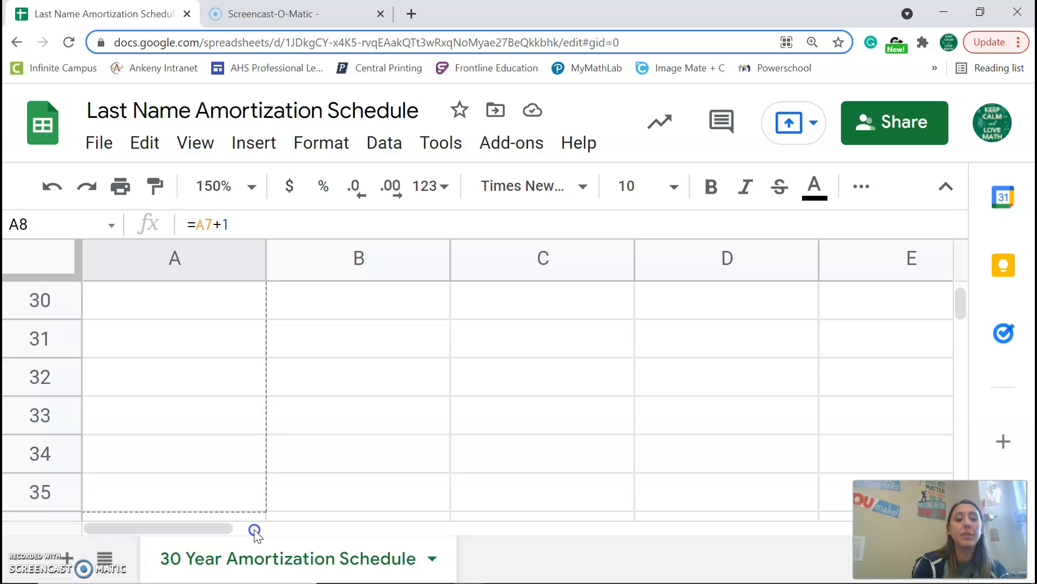
left_click_drag(254, 530, 244, 558)
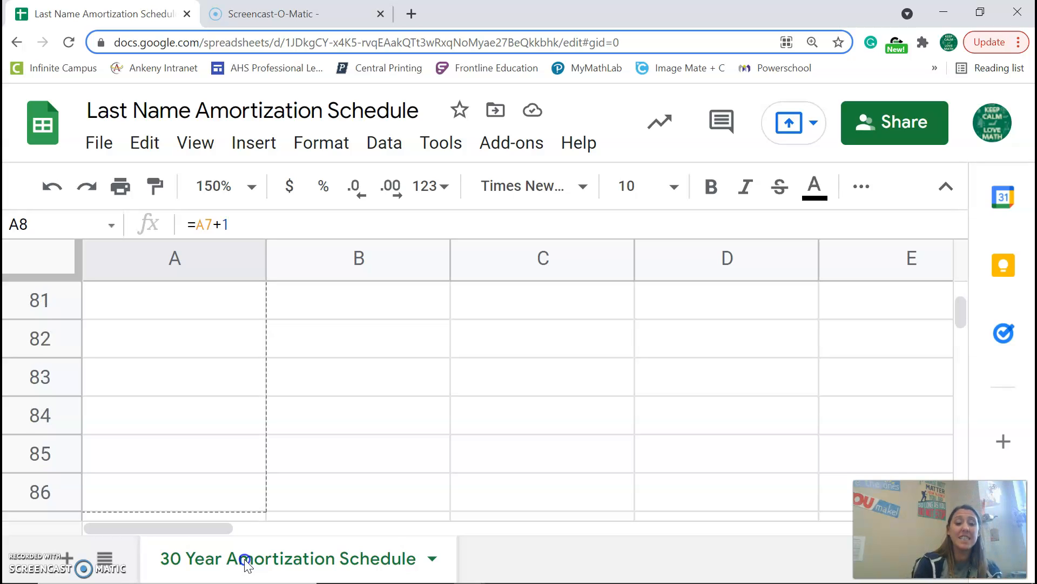
left_click_drag(246, 562, 241, 580)
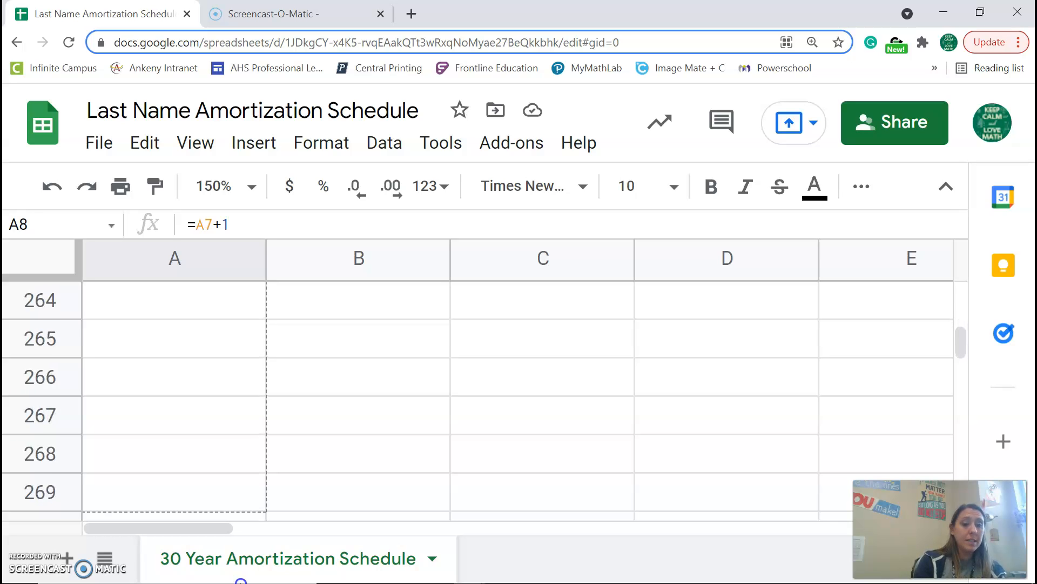
left_click_drag(241, 581, 173, 413)
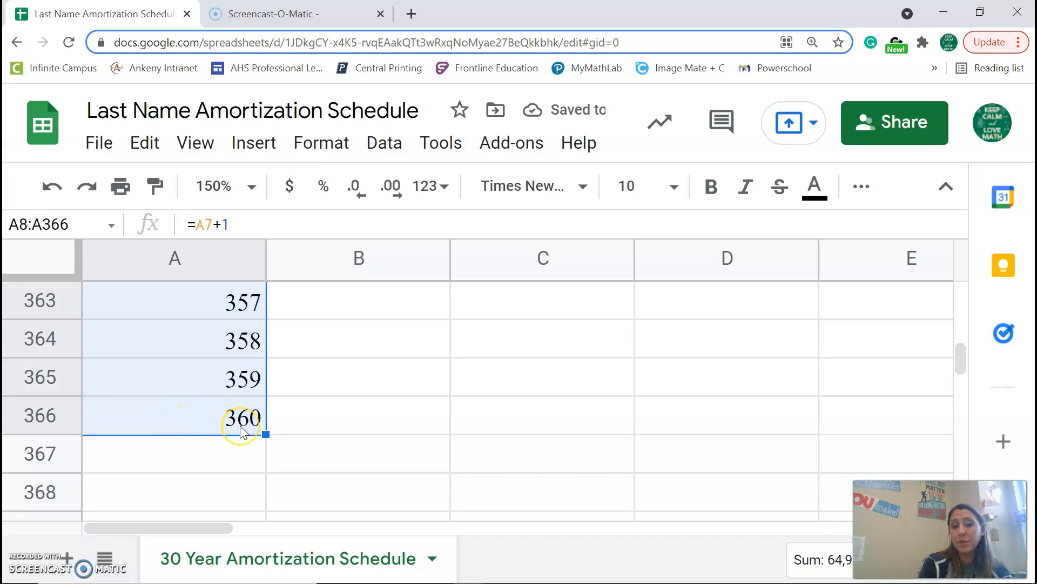
left_click(303, 414)
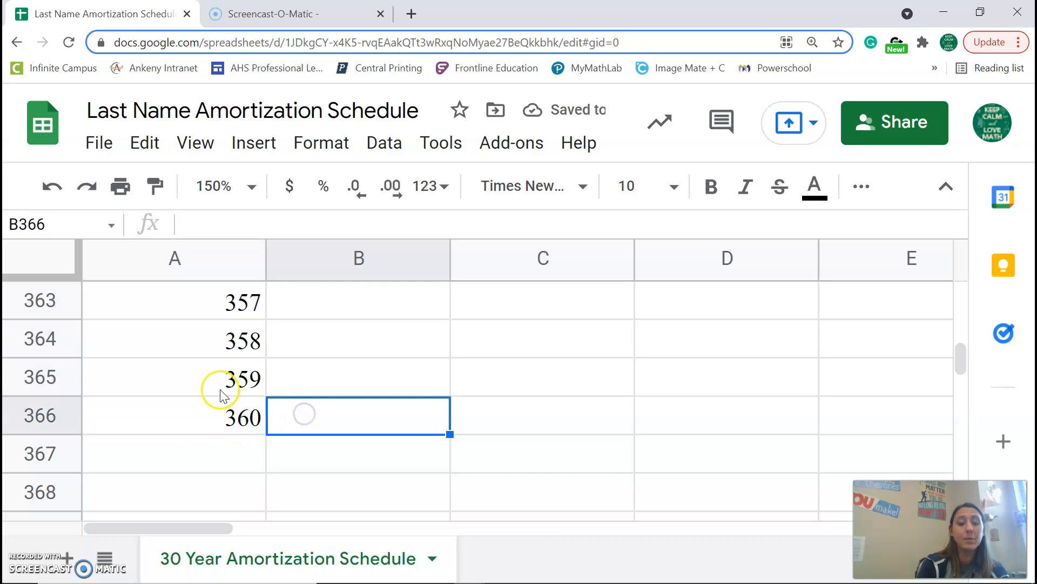
- Enter the formula =B1 in cell B7 as the beginning balance of the first payment
scroll(222, 396, "up", 20)
scroll(221, 396, "up", 20)
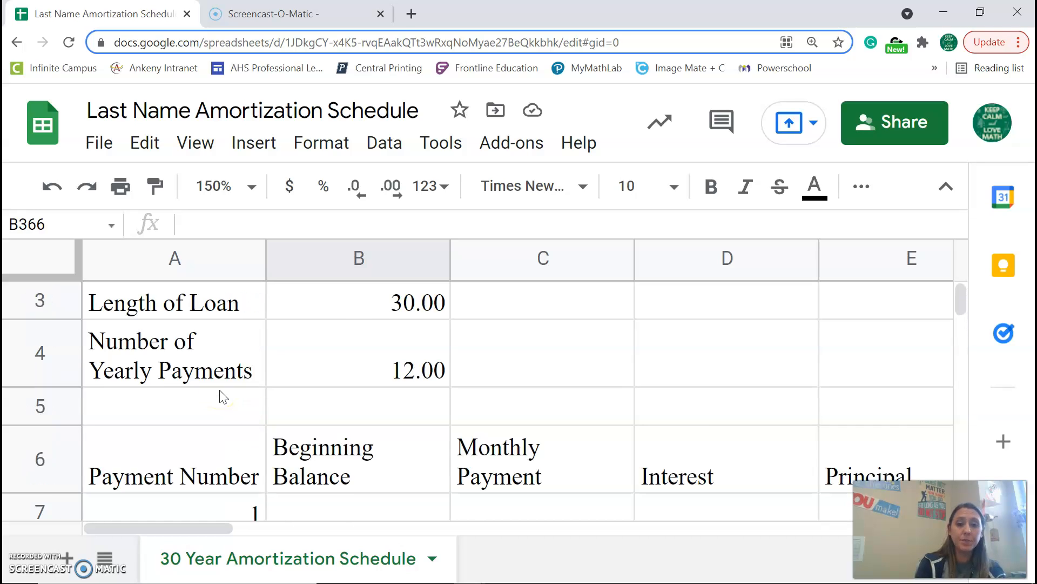
scroll(221, 396, "down", 3)
scroll(220, 394, "up", 1)
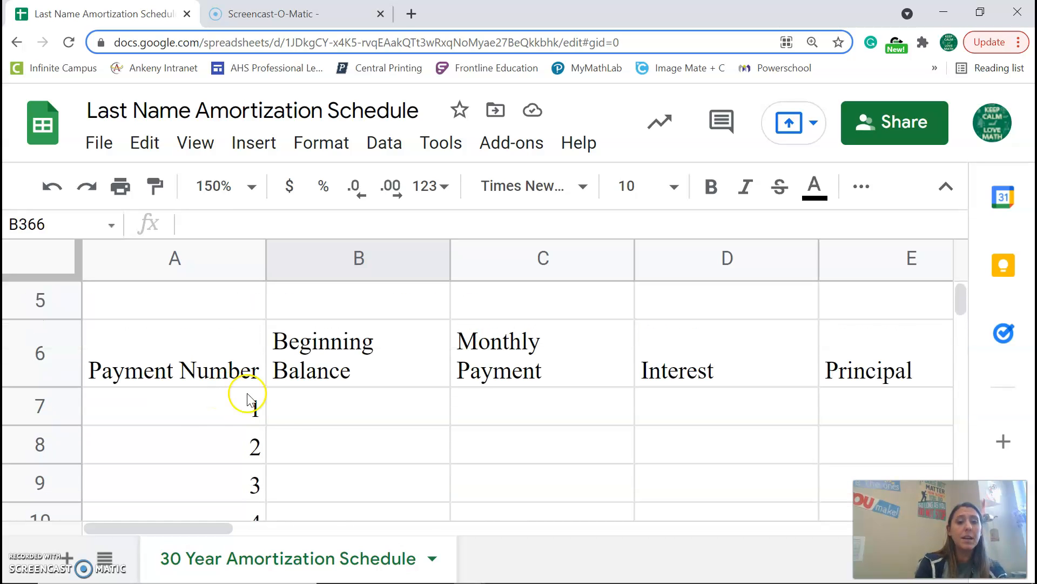
left_click(284, 405)
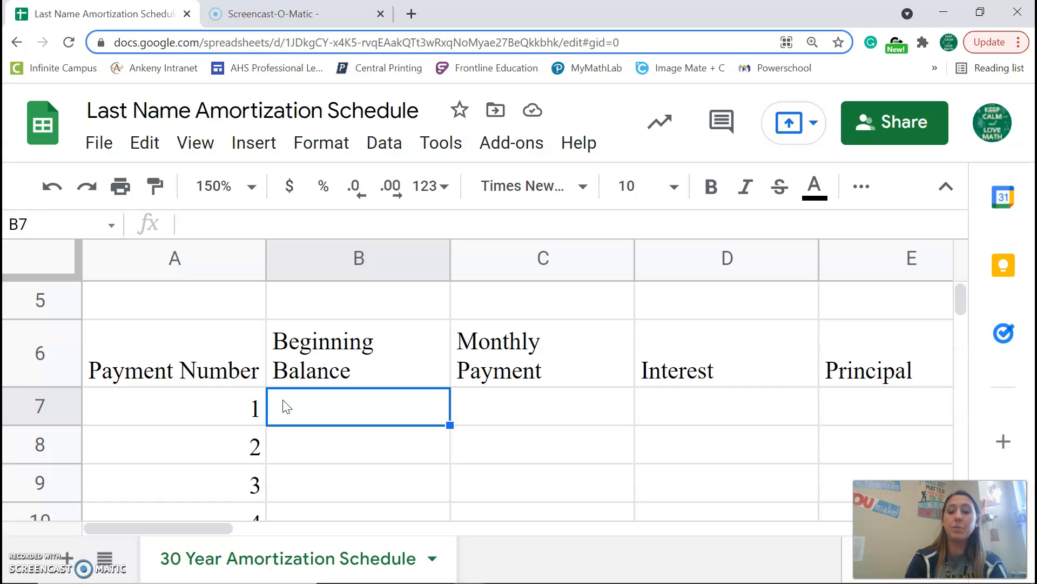
type("=b1")
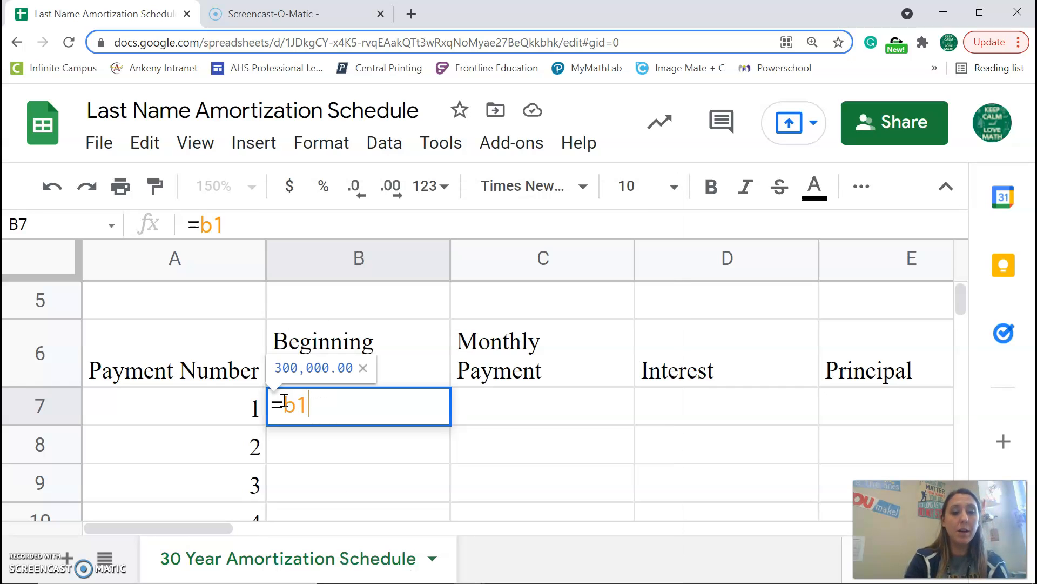
key("Return")
left_click(286, 406)
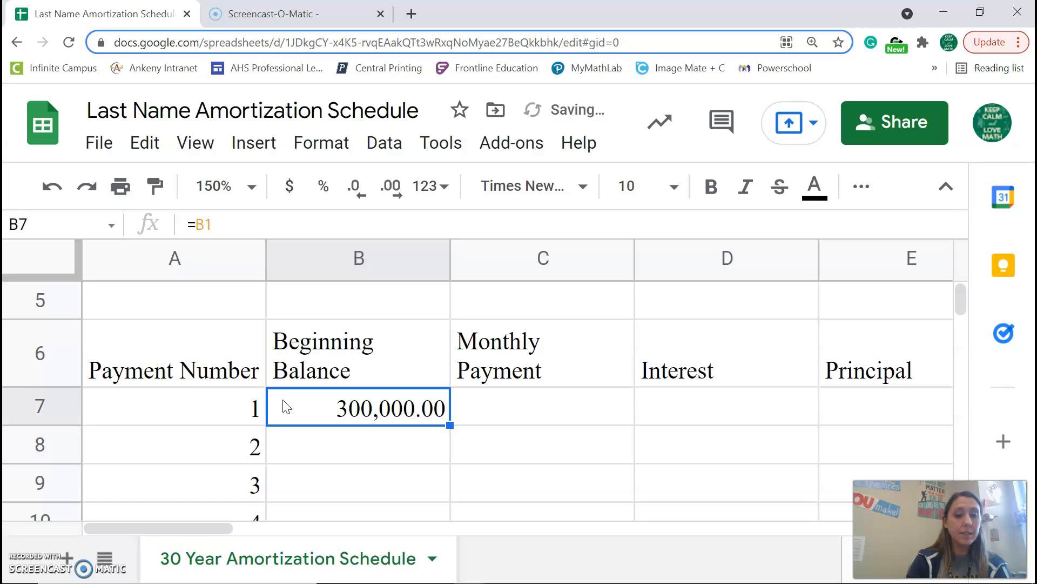
- Enter the monthly payment formula =(B7*(B2/12)*(1+(B2/12))^(B3*B4))/((1+(B2/12))^(B3*B4)-1) in cell C7
key("Right")
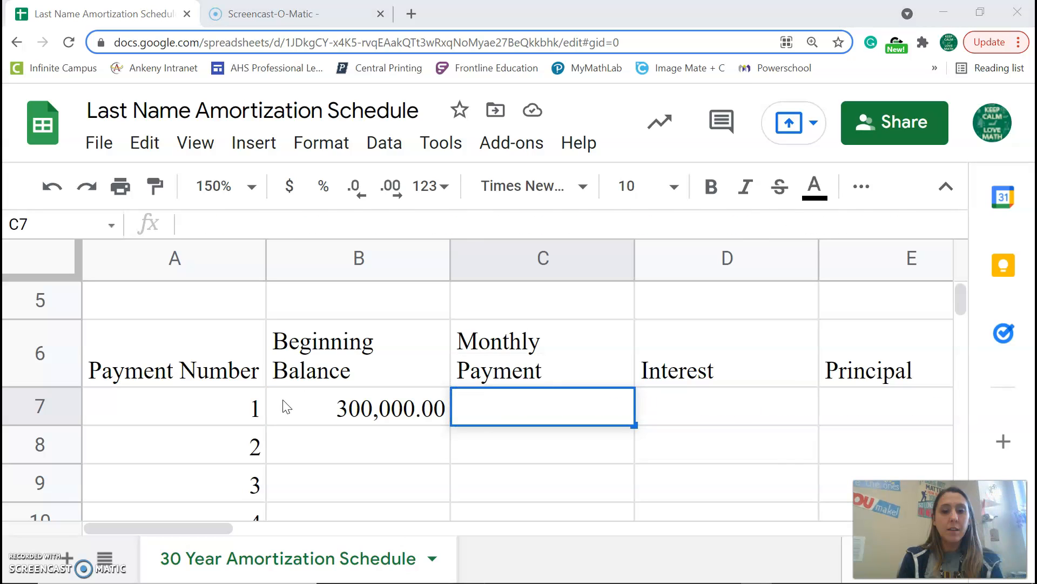
type("=")
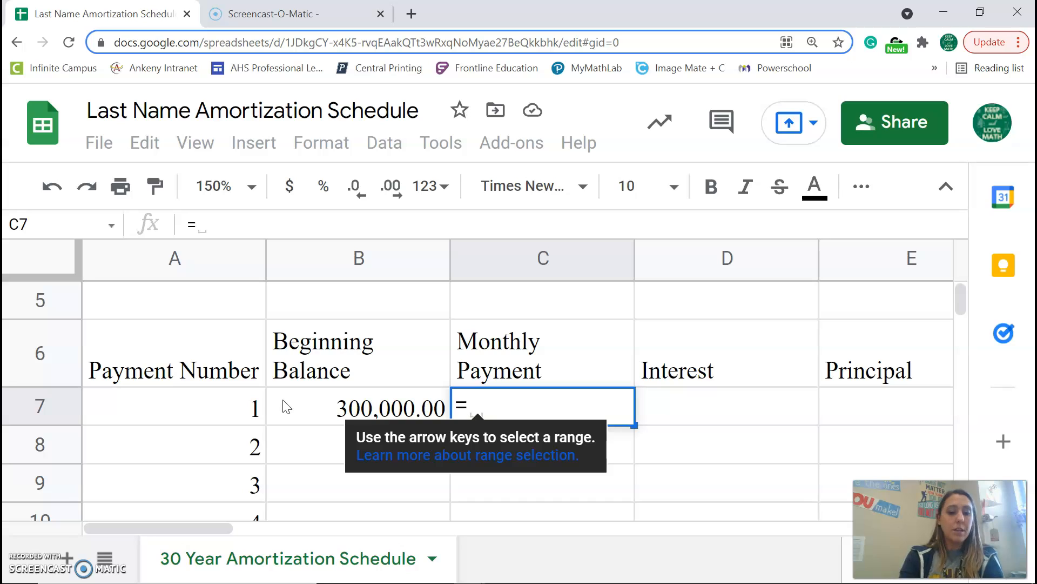
type("(B")
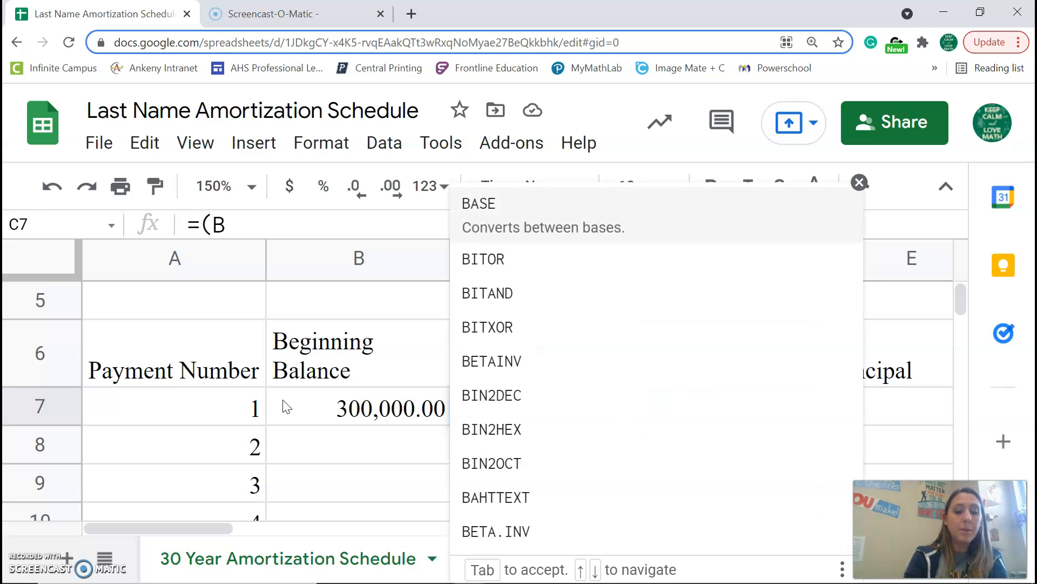
type("7*(")
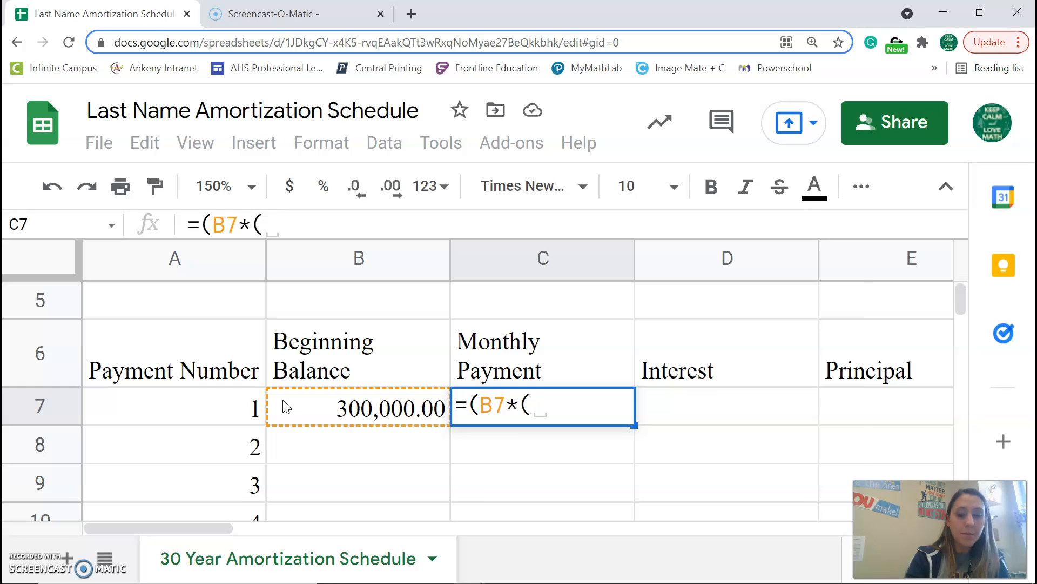
type("B2/")
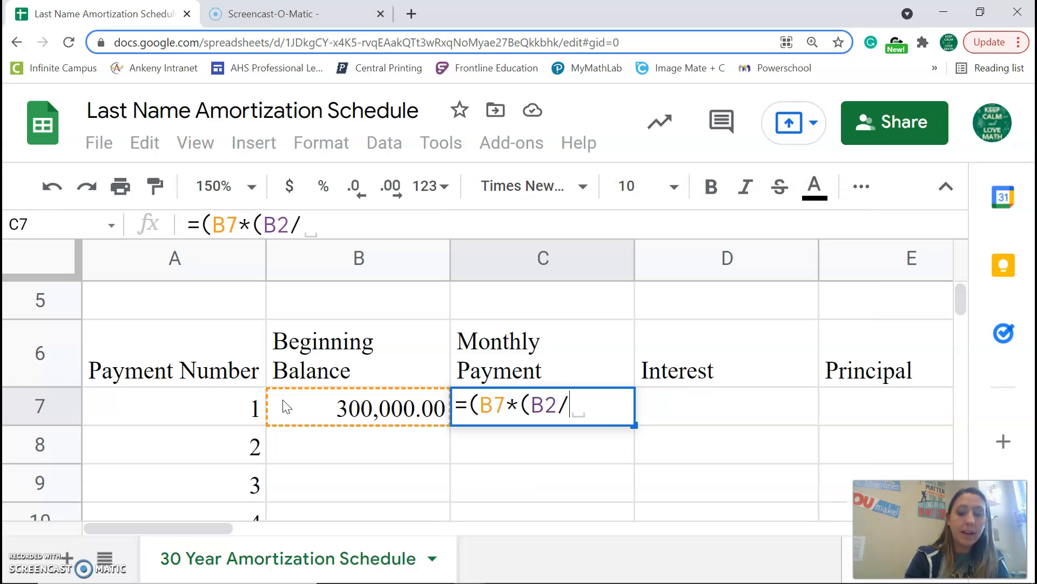
type("12)*")
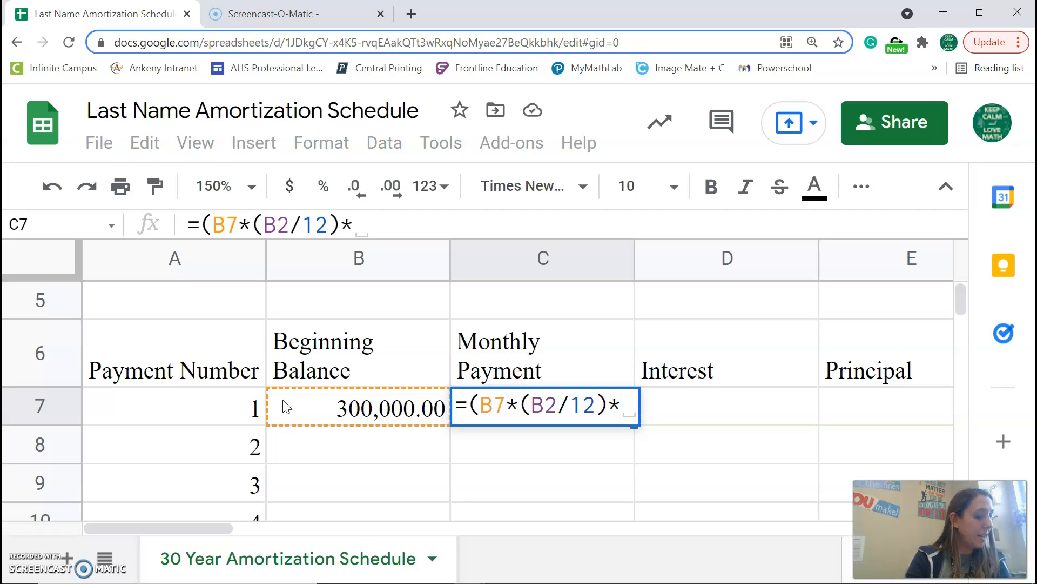
type("(")
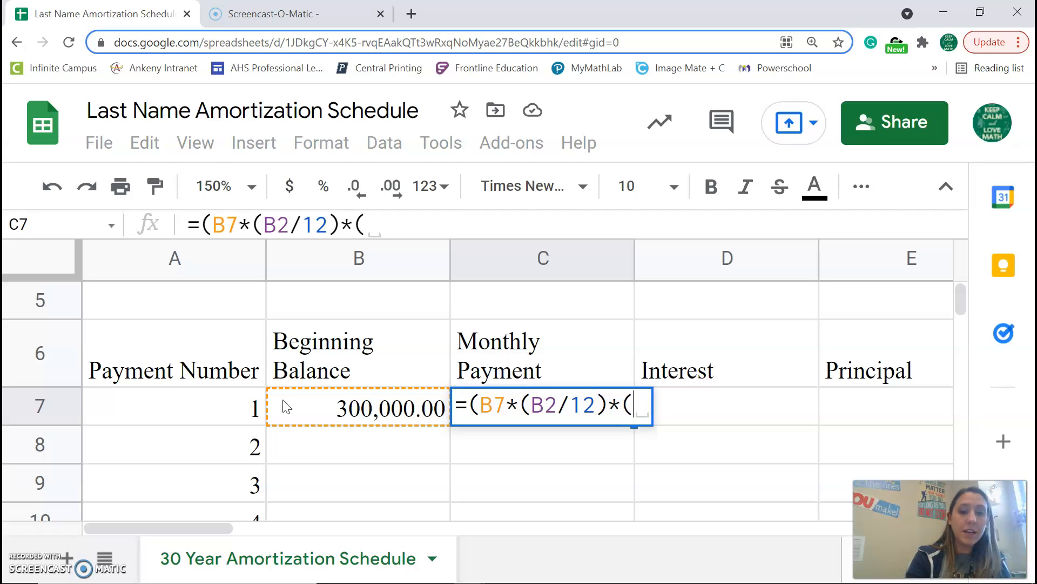
type("1+")
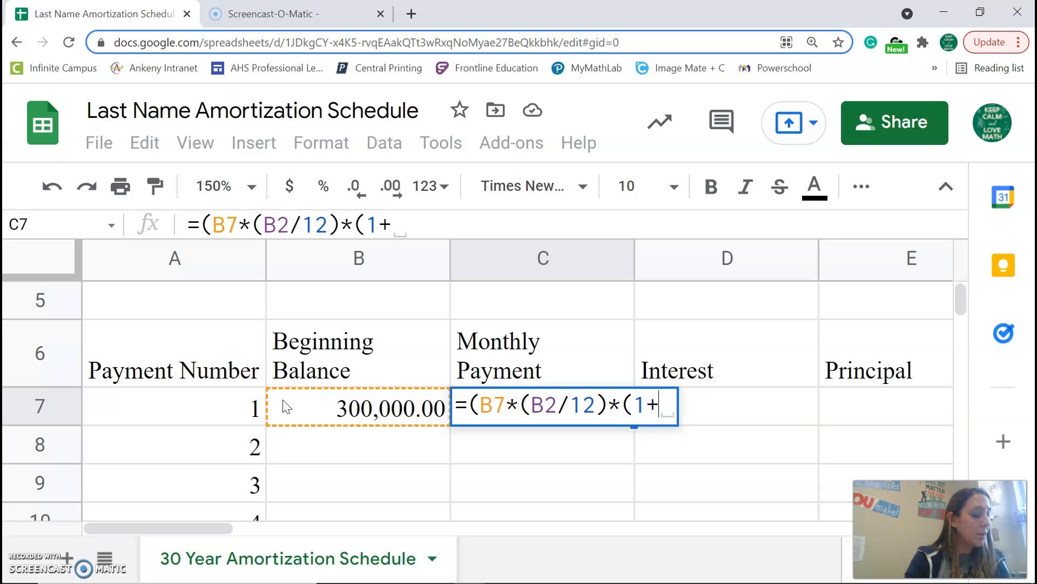
type("(")
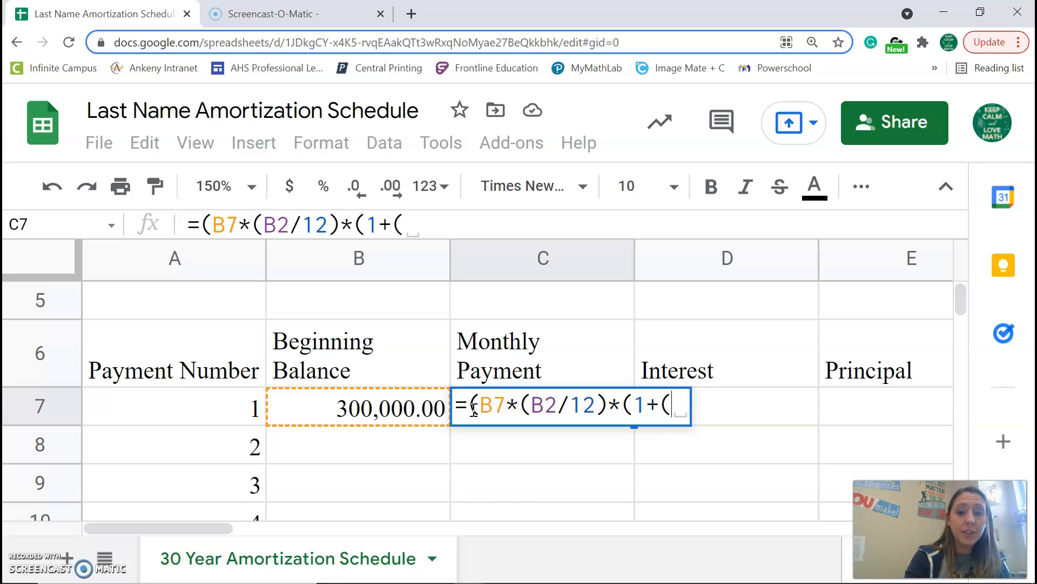
type("b2")
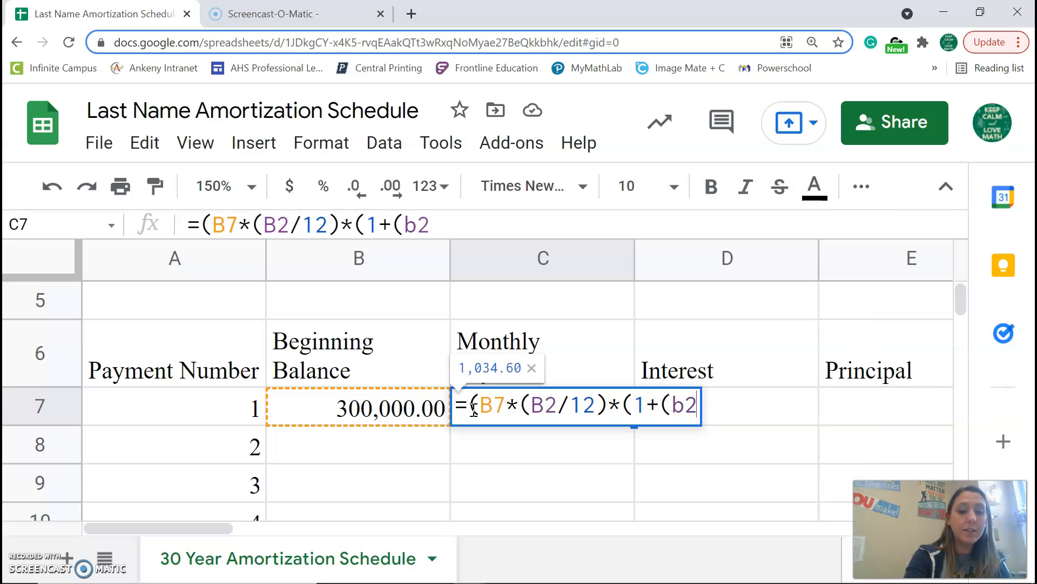
type("/12")
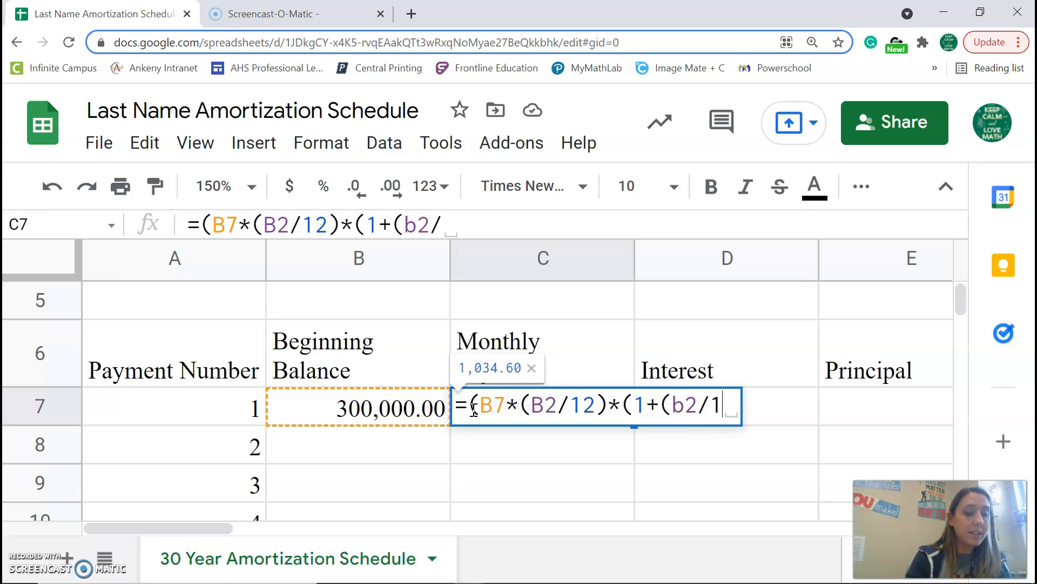
type(")")
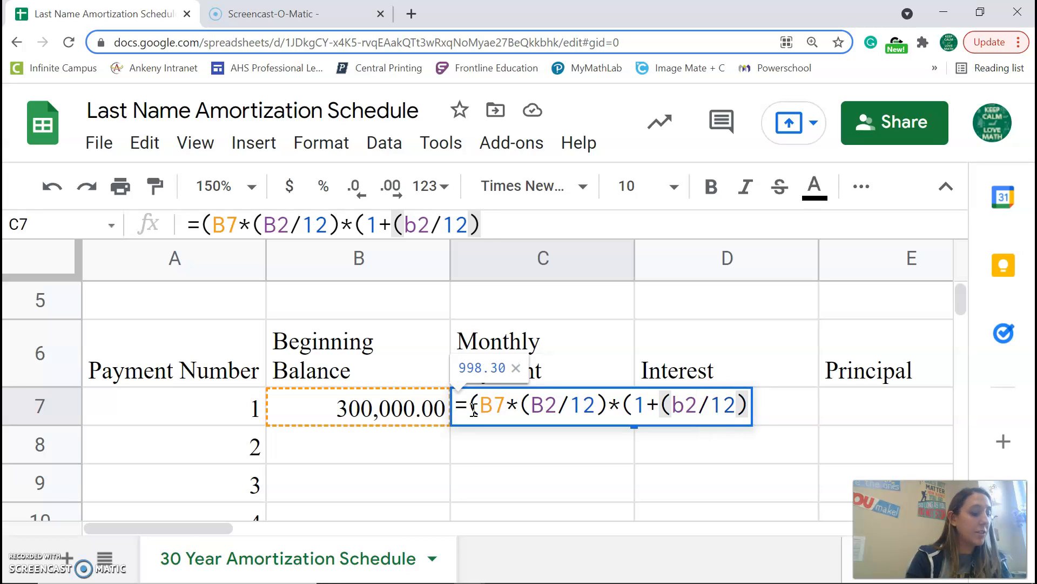
type(")^")
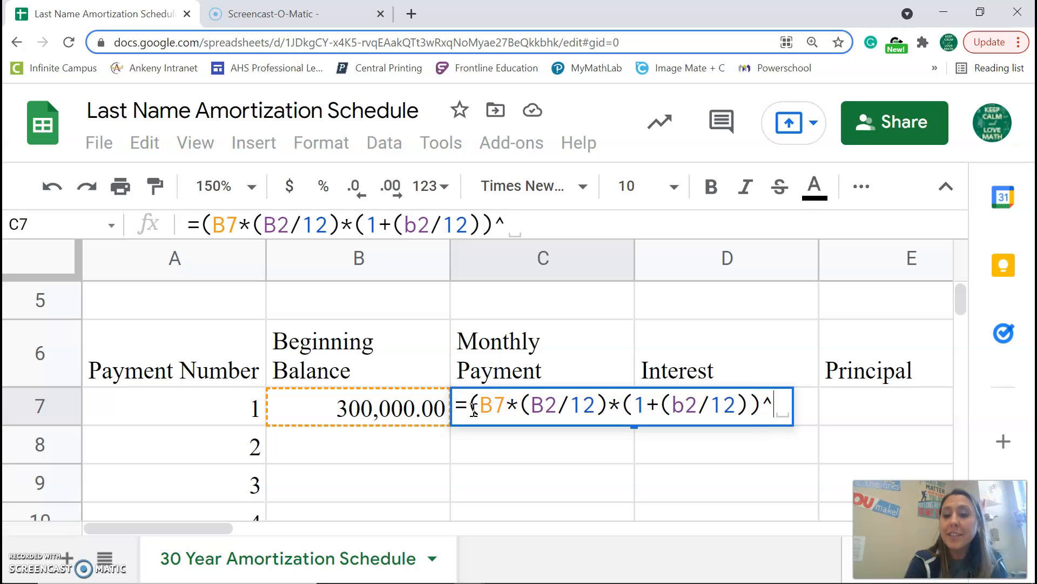
type("(B3")
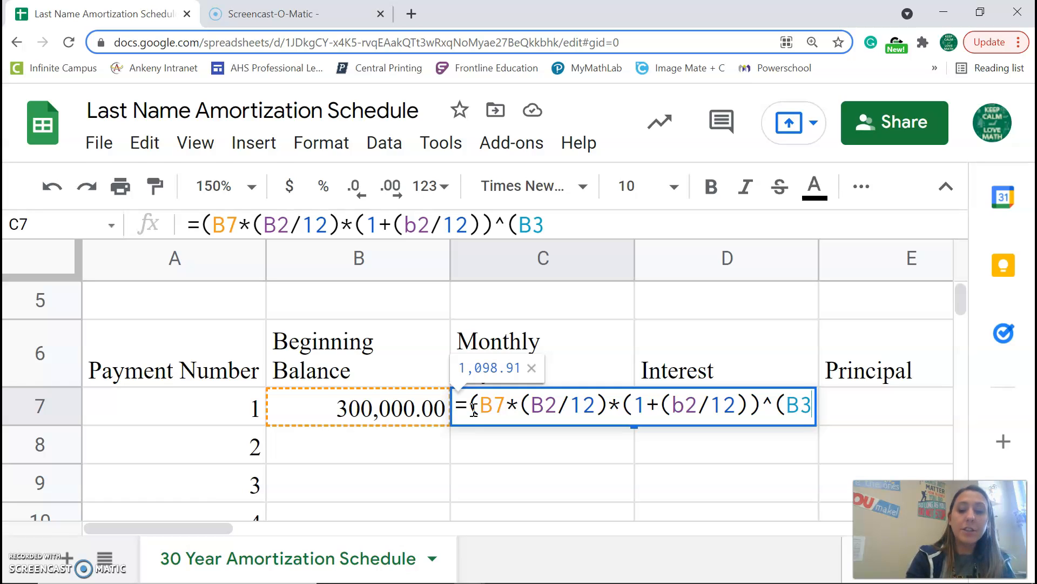
type("*")
type("B4")
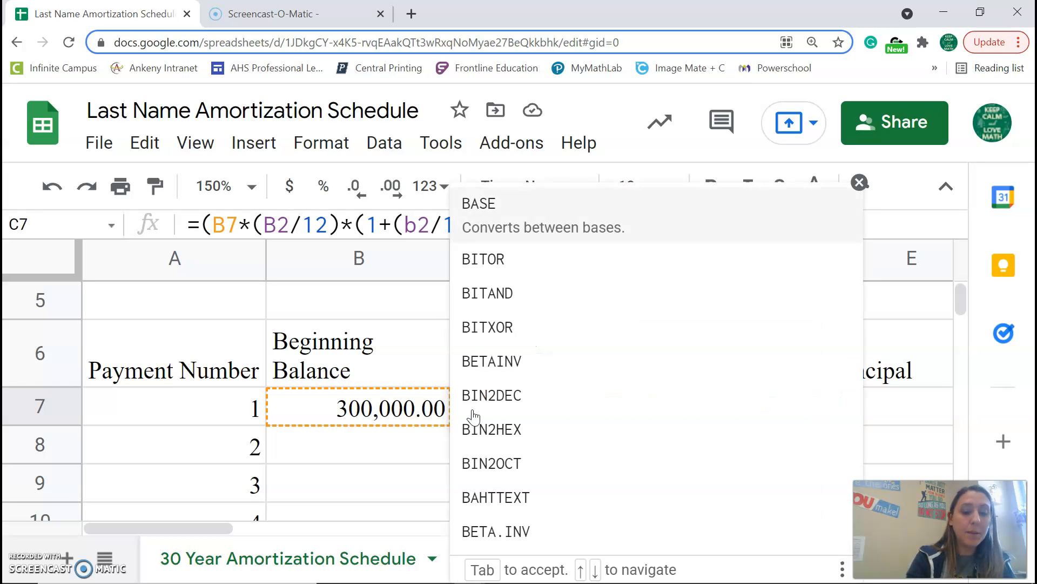
type("))^(B3*B4")
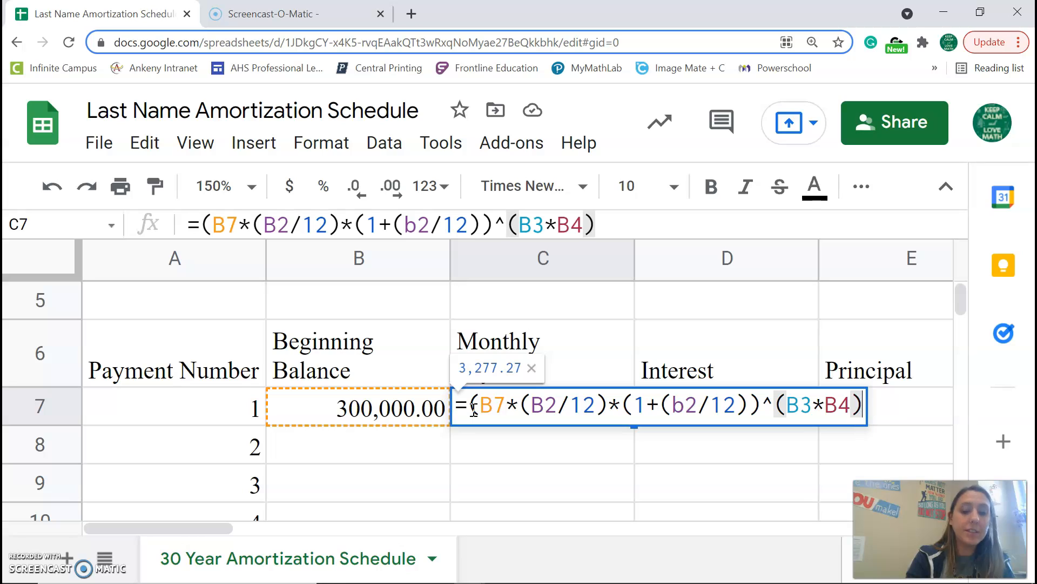
type(")/")
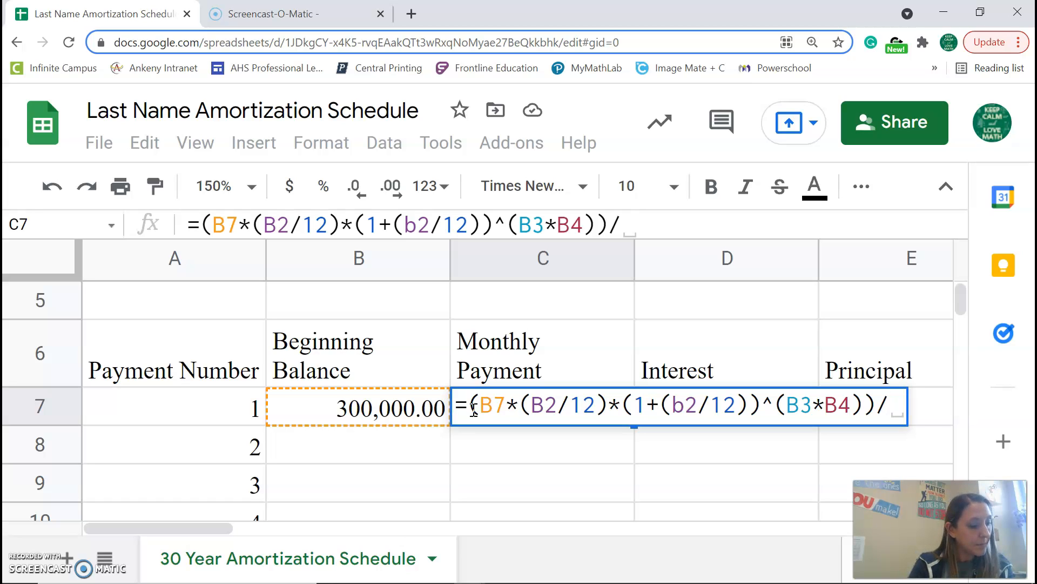
type("((")
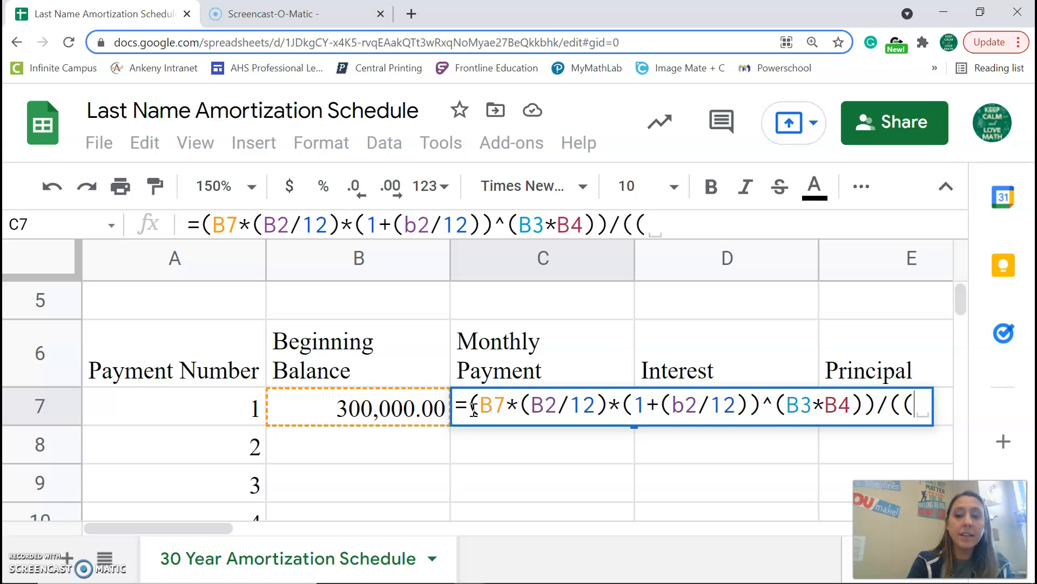
type("a")
key("BackSpace")
type("1+")
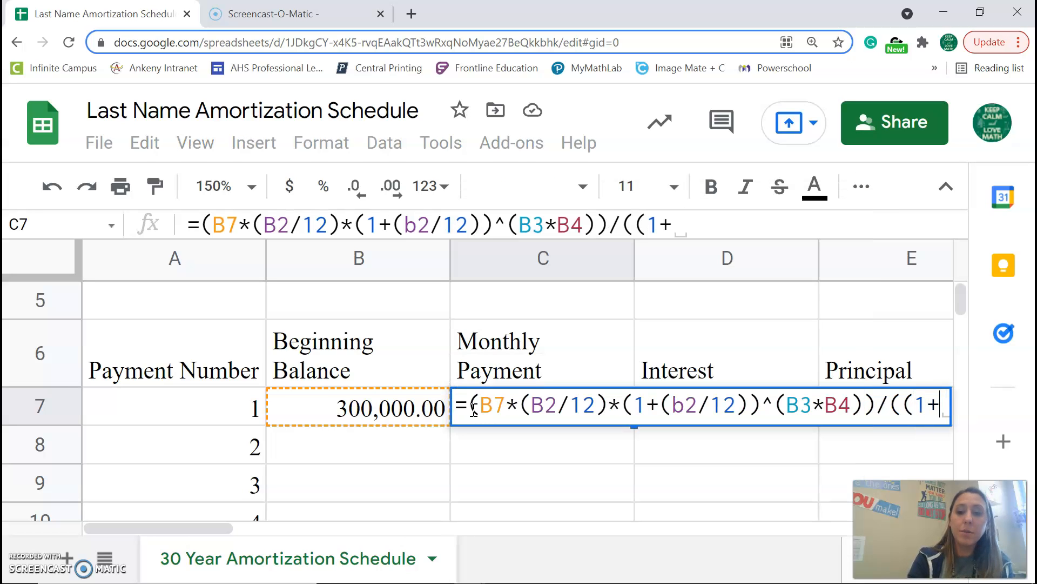
type("(")
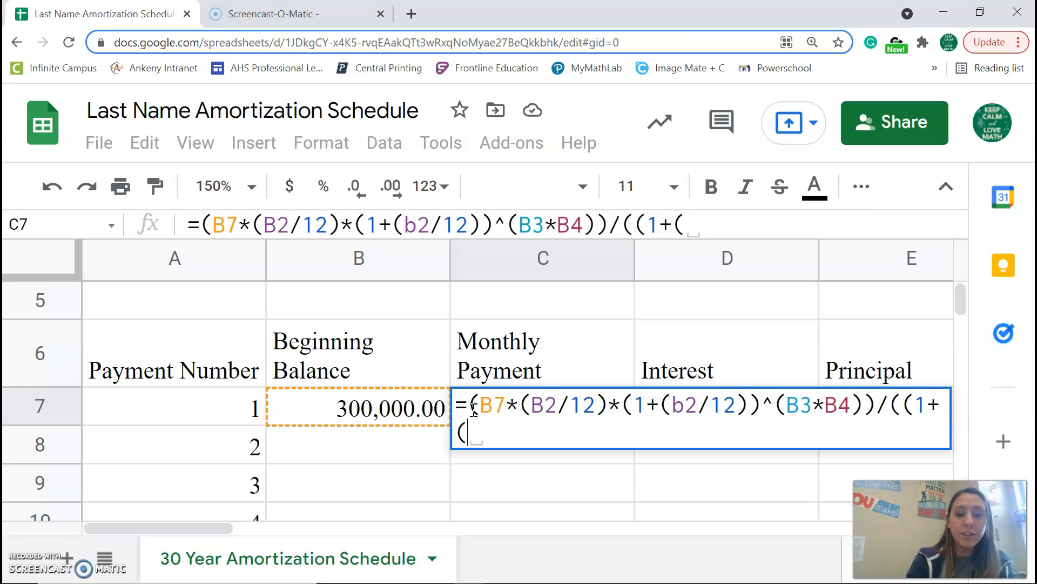
type("B2/")
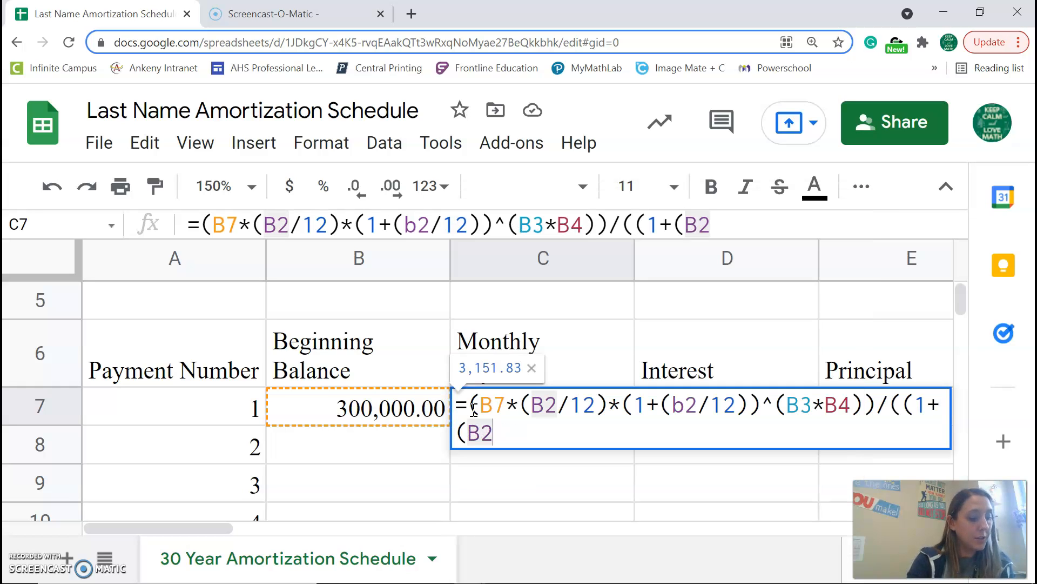
type("12")
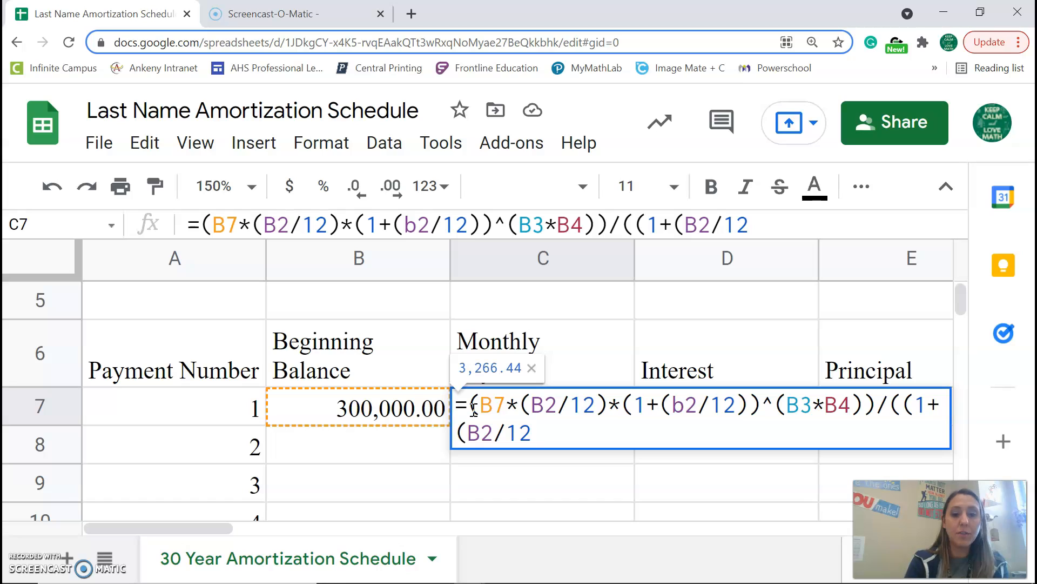
type(")")
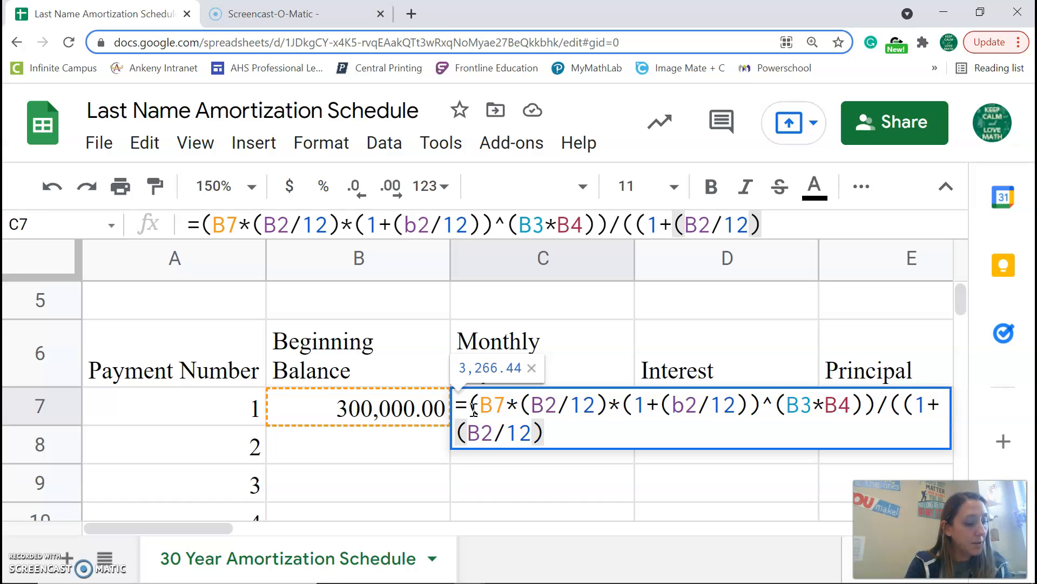
type(")")
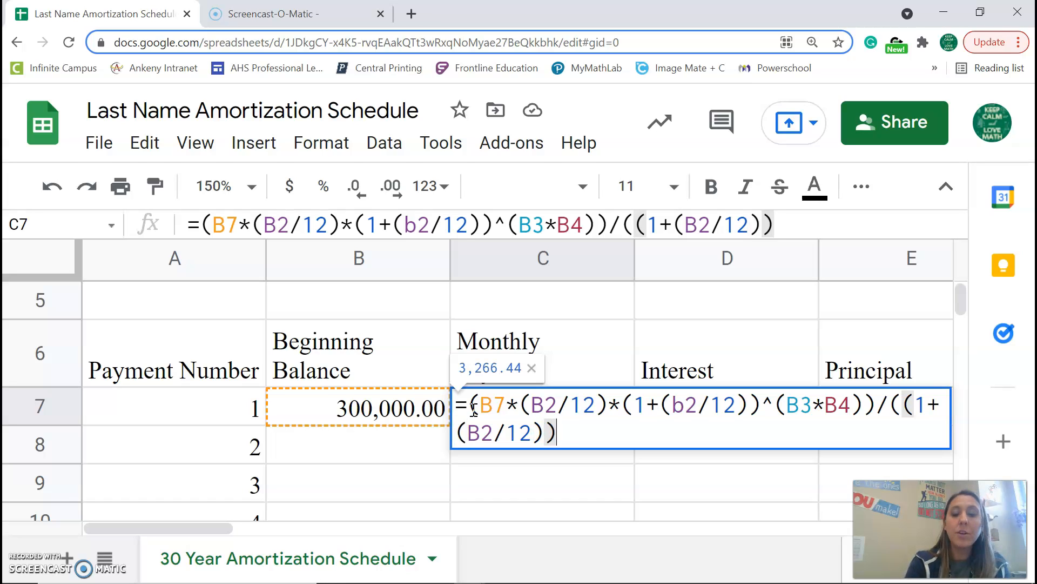
type("^(")
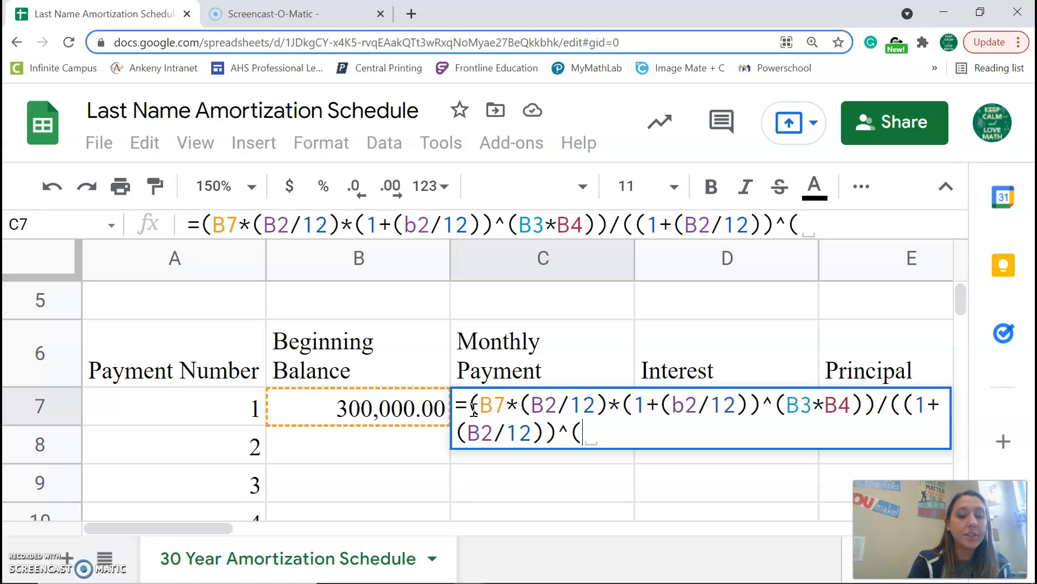
type("B3")
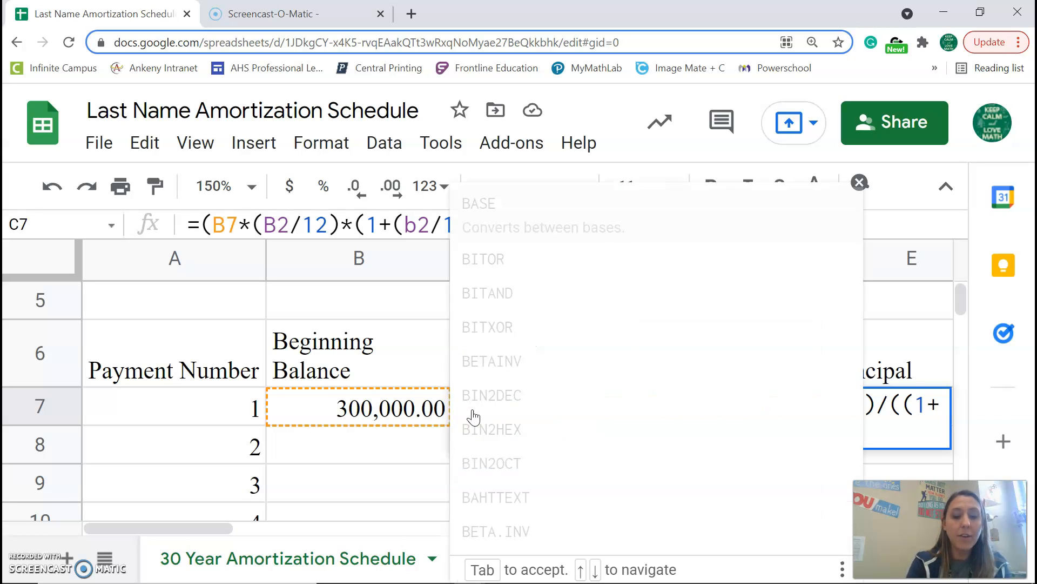
type("*B4")
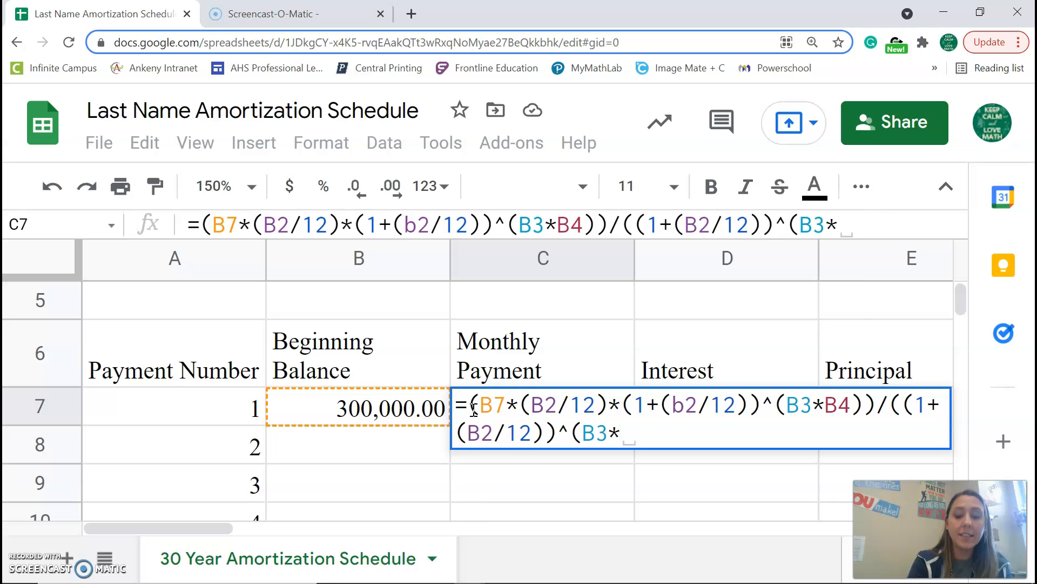
type(")")
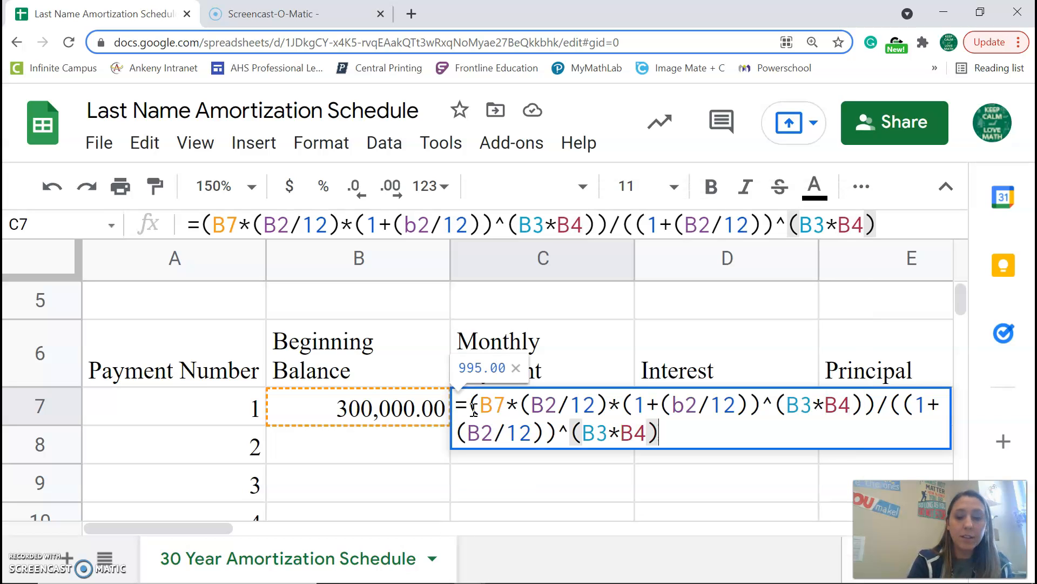
type("-1")
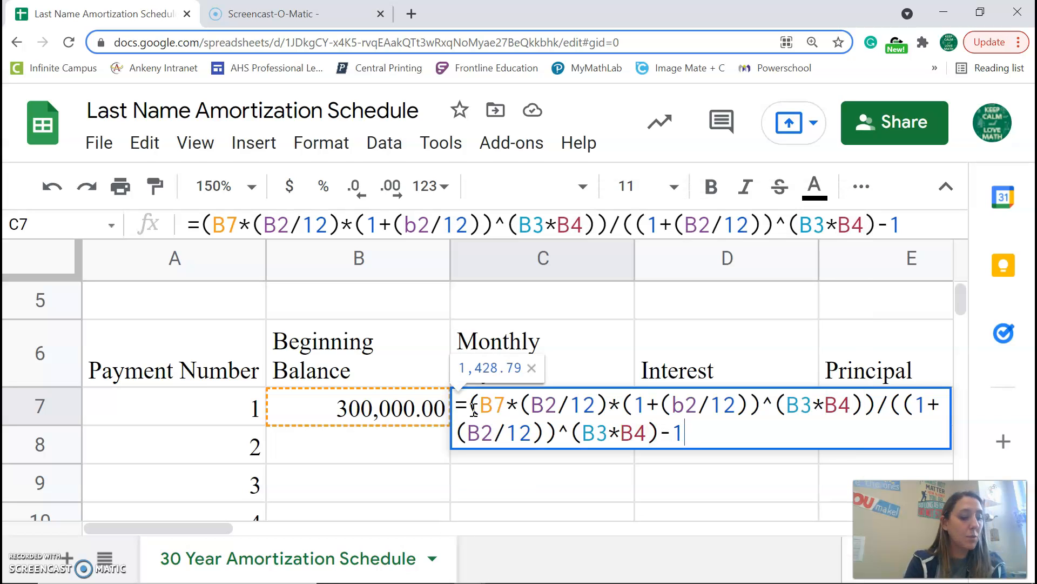
type(")")
key("Return")
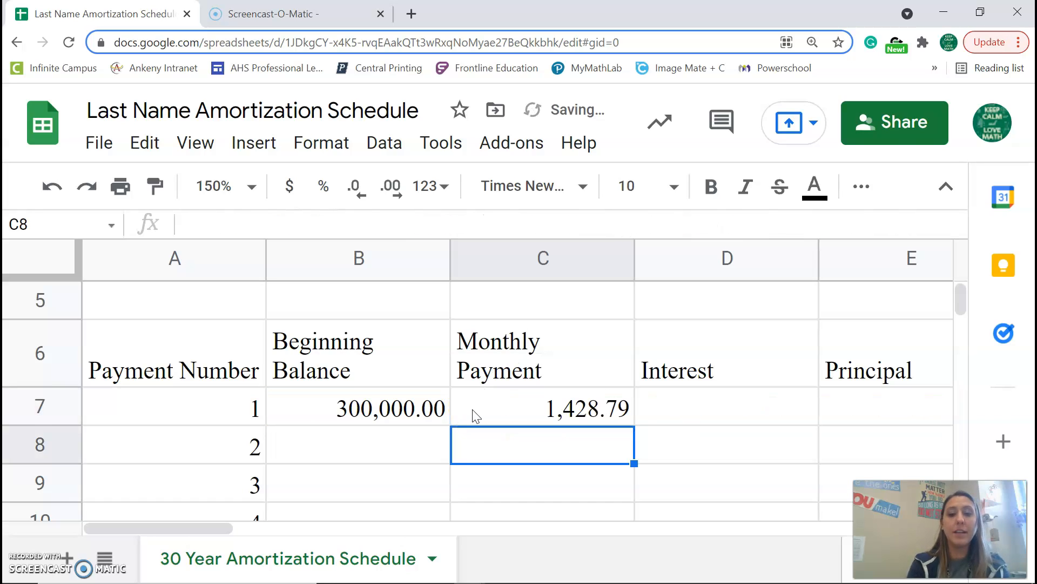
- Examine the cell references in the monthly payment formula in cell C7, leaving the formula as it is
key("Up")
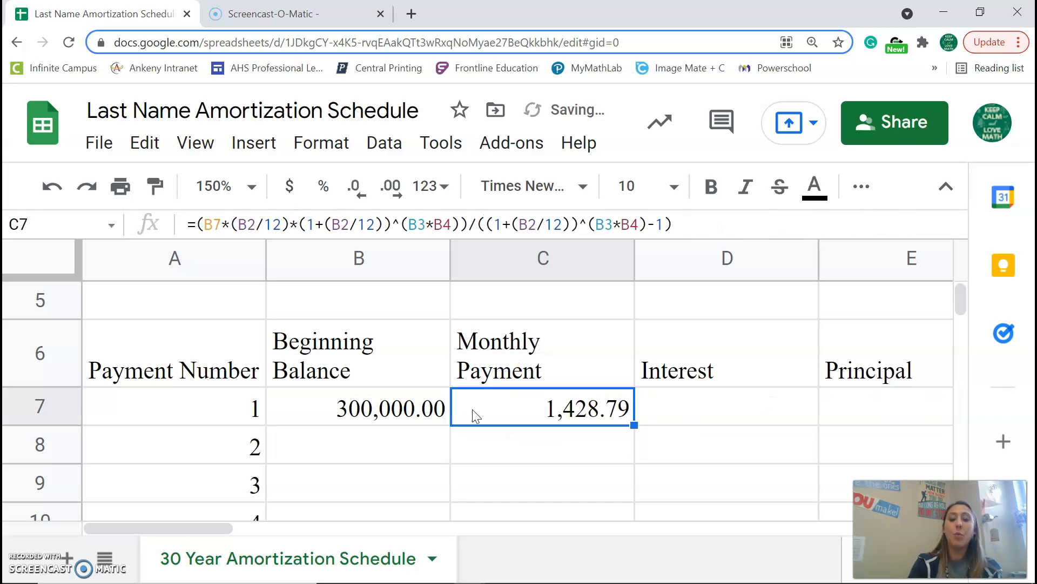
left_click(475, 406)
double_click(495, 411)
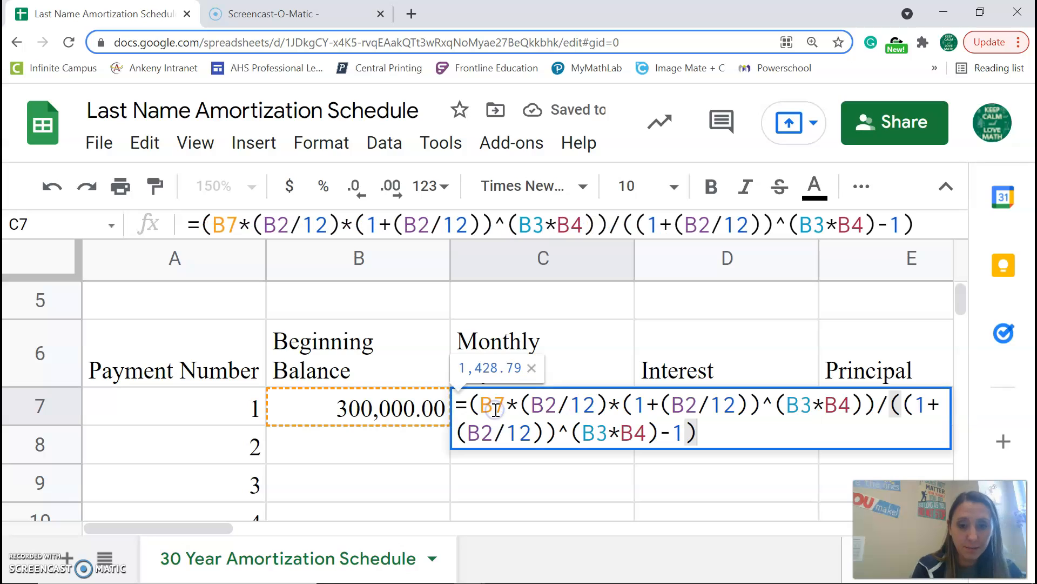
left_click(493, 405)
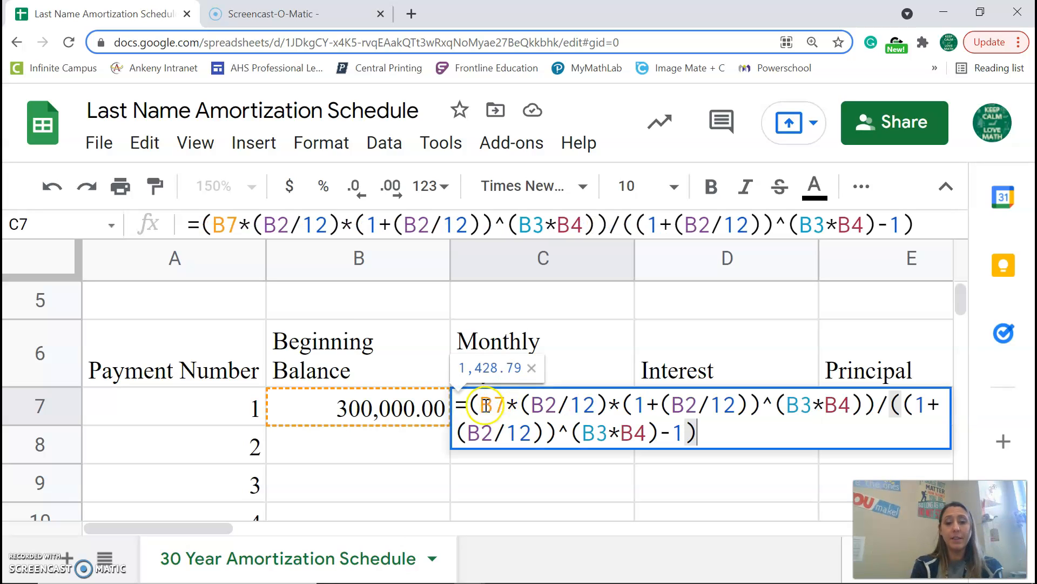
left_click(494, 405)
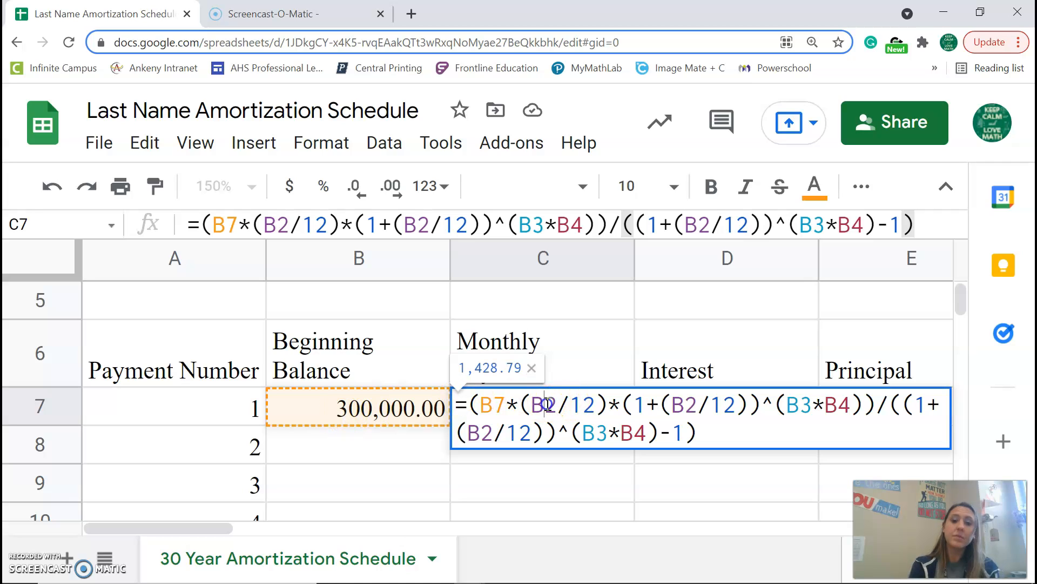
left_click(548, 404)
left_click(570, 404)
left_click(688, 403)
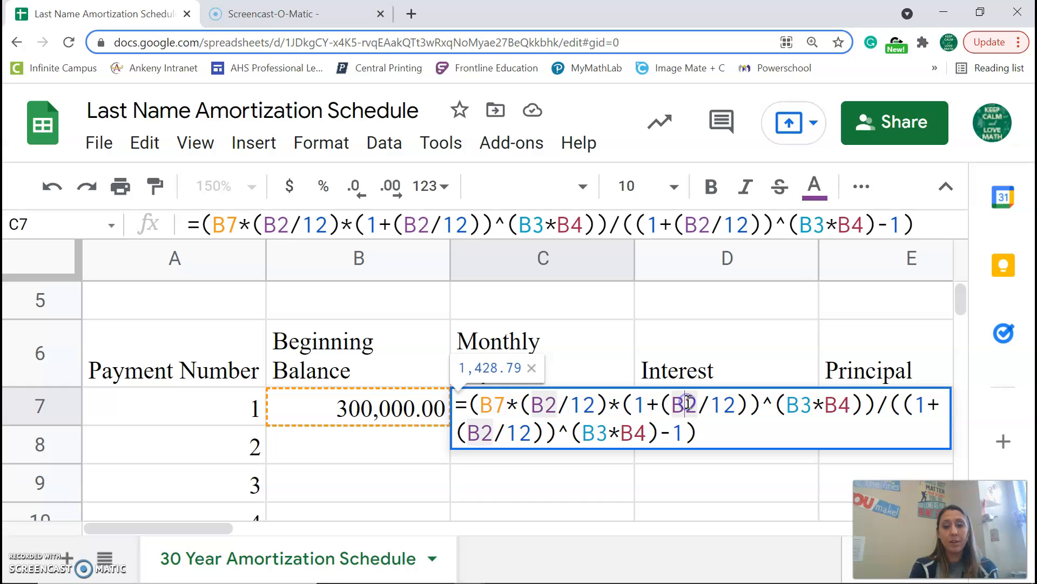
left_click(841, 404)
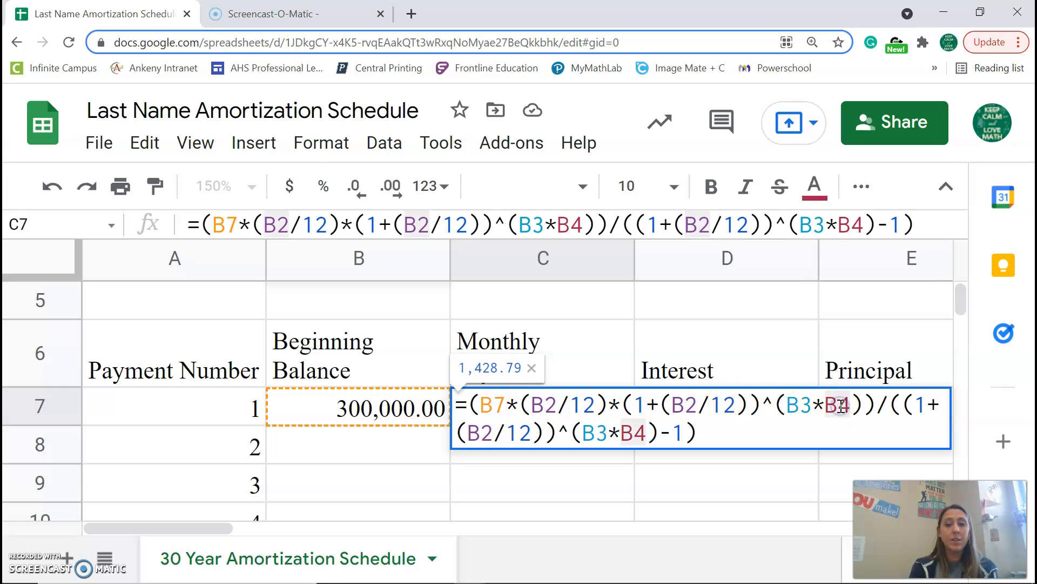
left_click(581, 432)
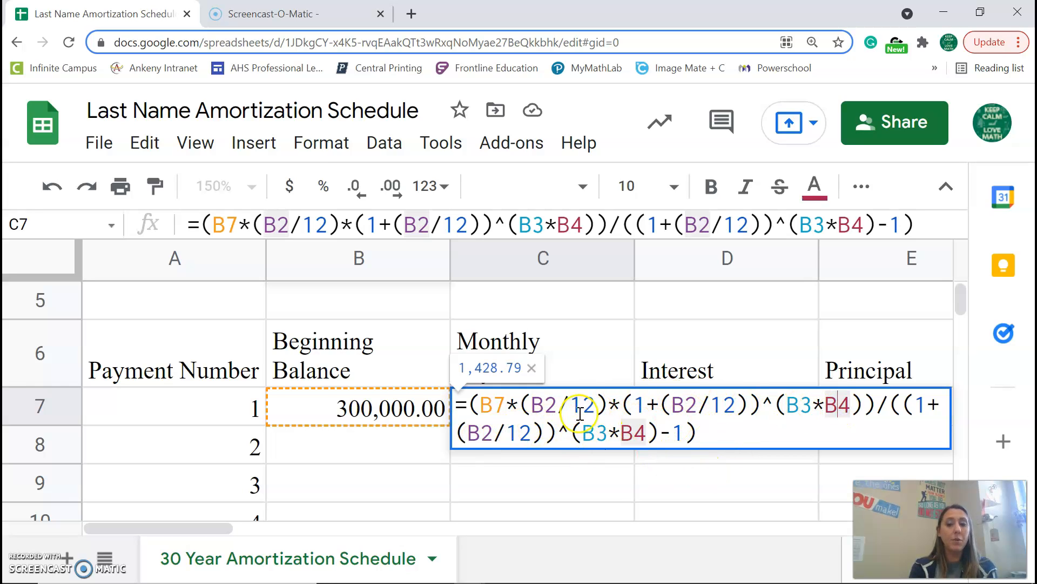
left_click(530, 480)
left_click(546, 414)
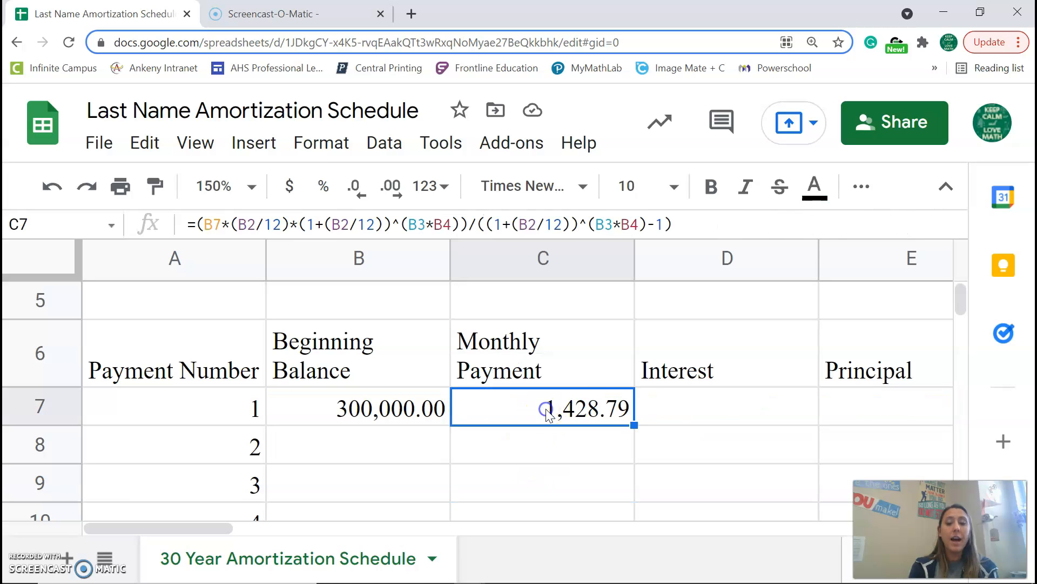
- Enter the interest formula =B7*($B$2/12) for the first payment in cell D7, with an absolute reference to the rate
left_click(683, 400)
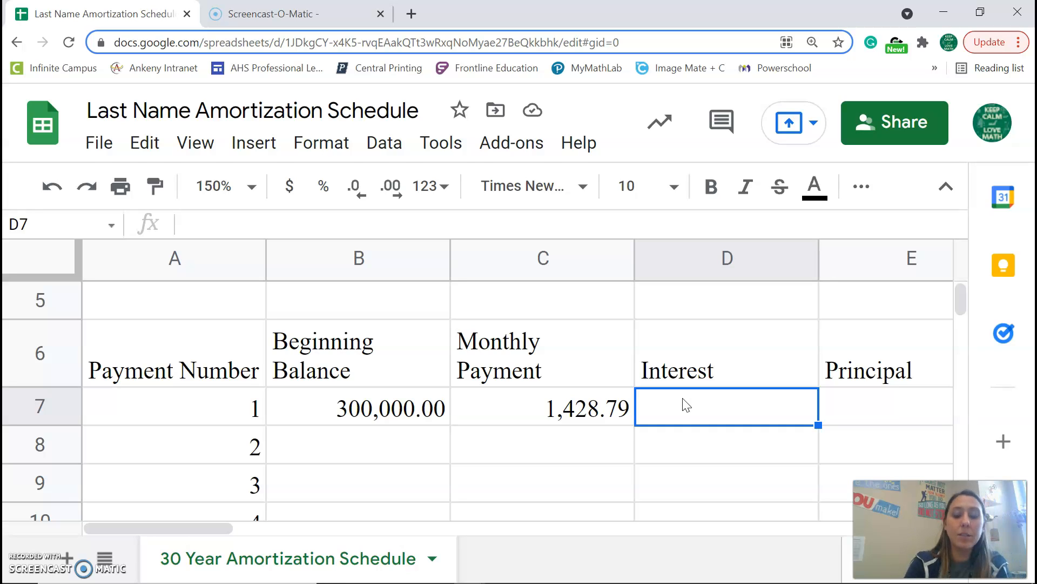
type("=")
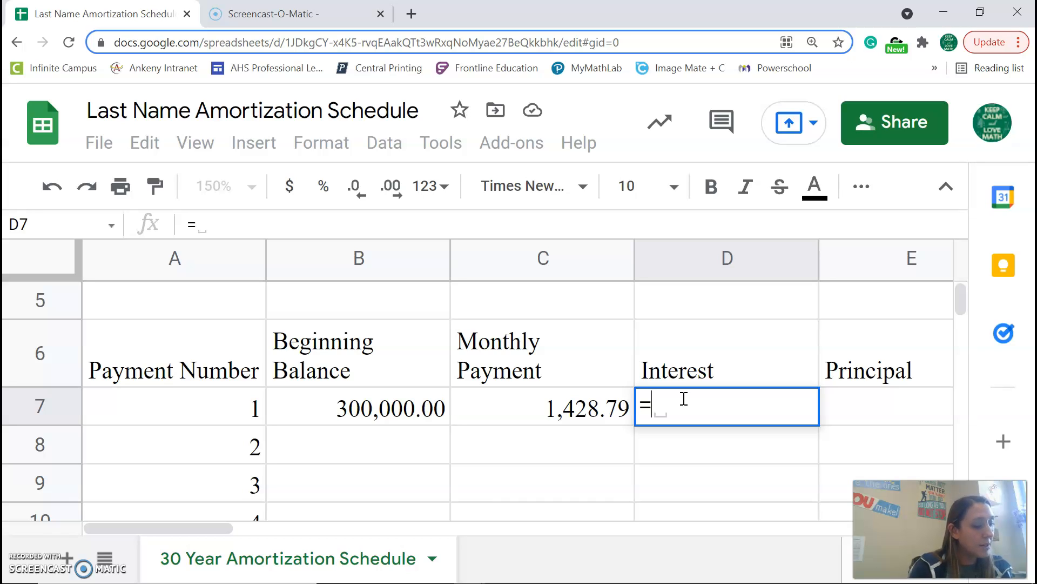
type("B")
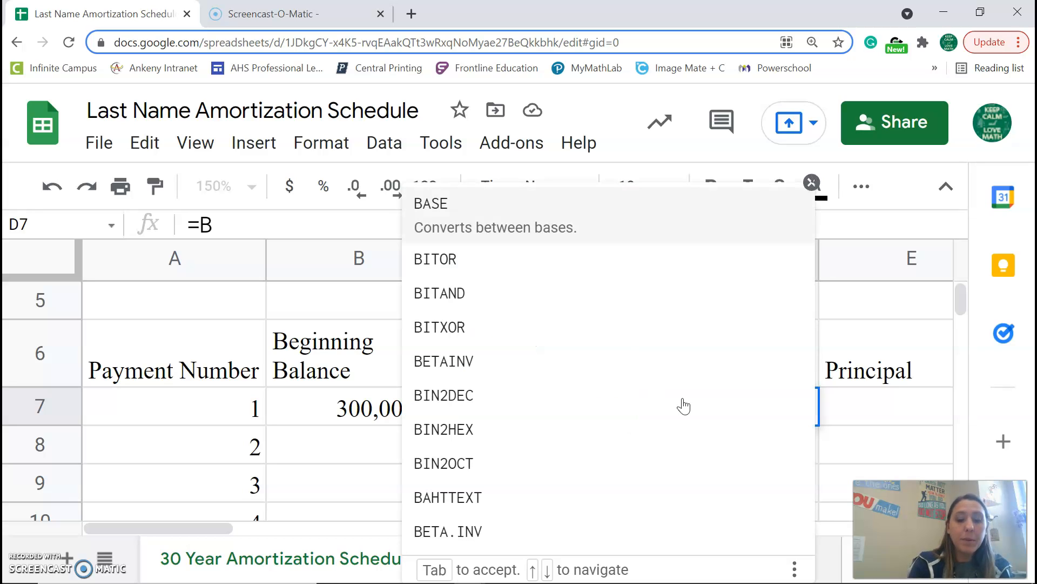
type("7*")
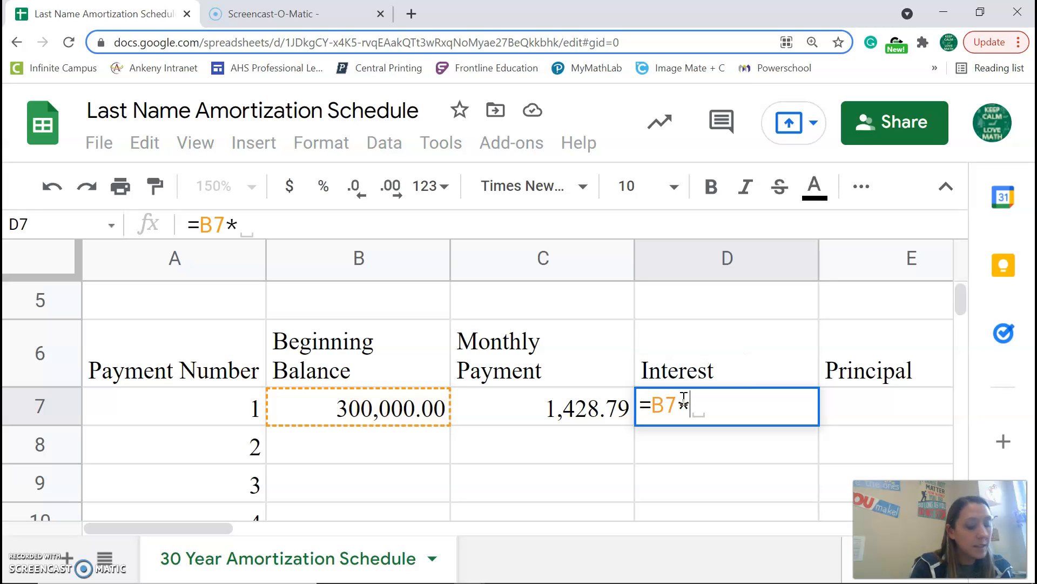
type("(")
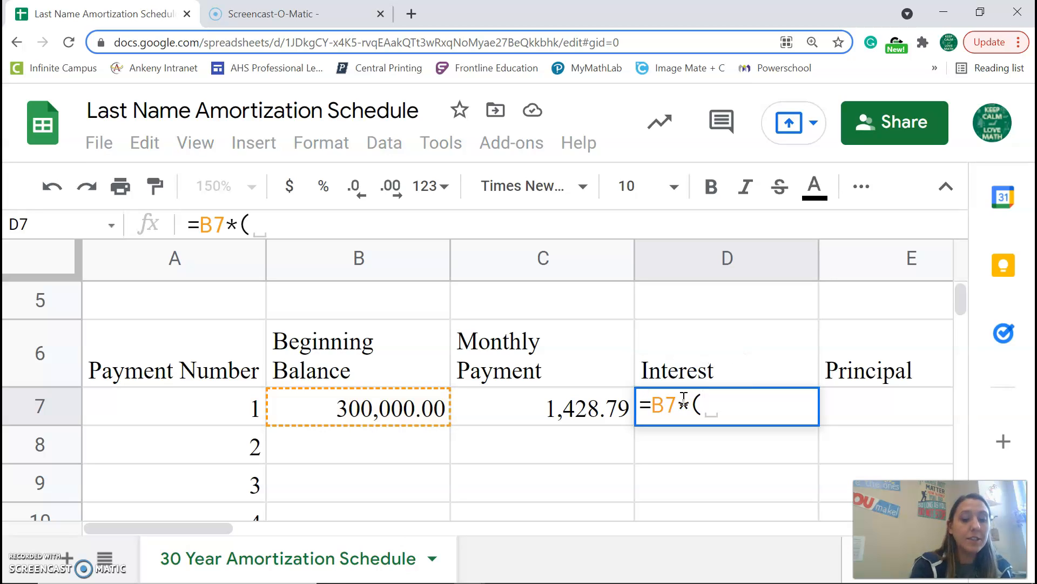
type("$B$2")
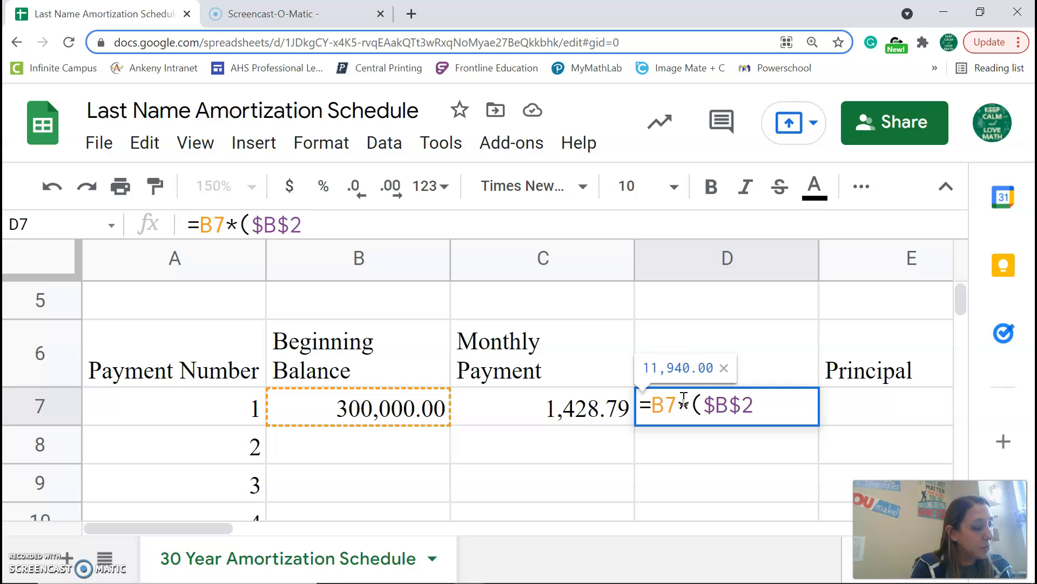
type("/1")
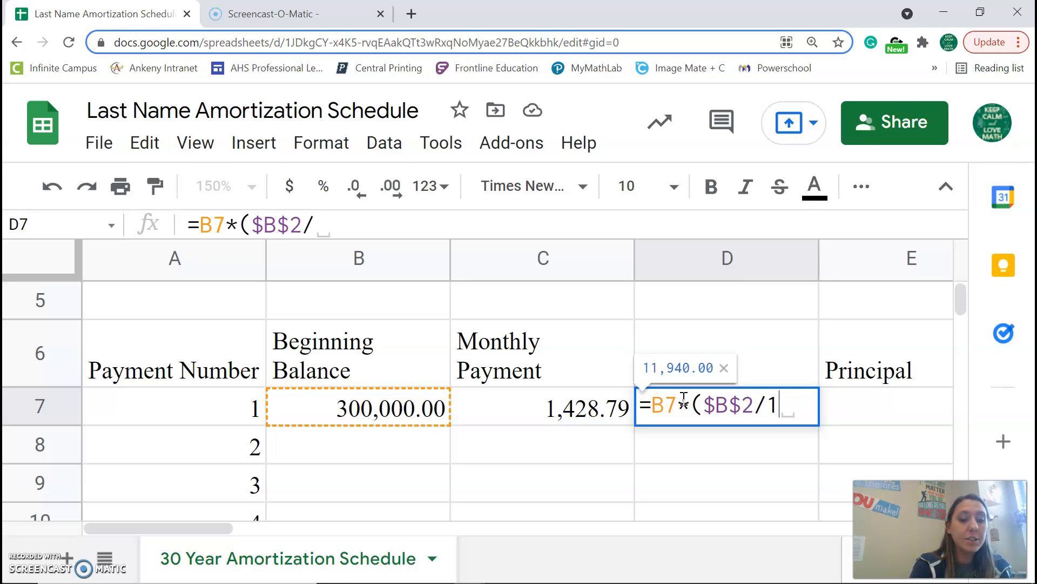
type("2)")
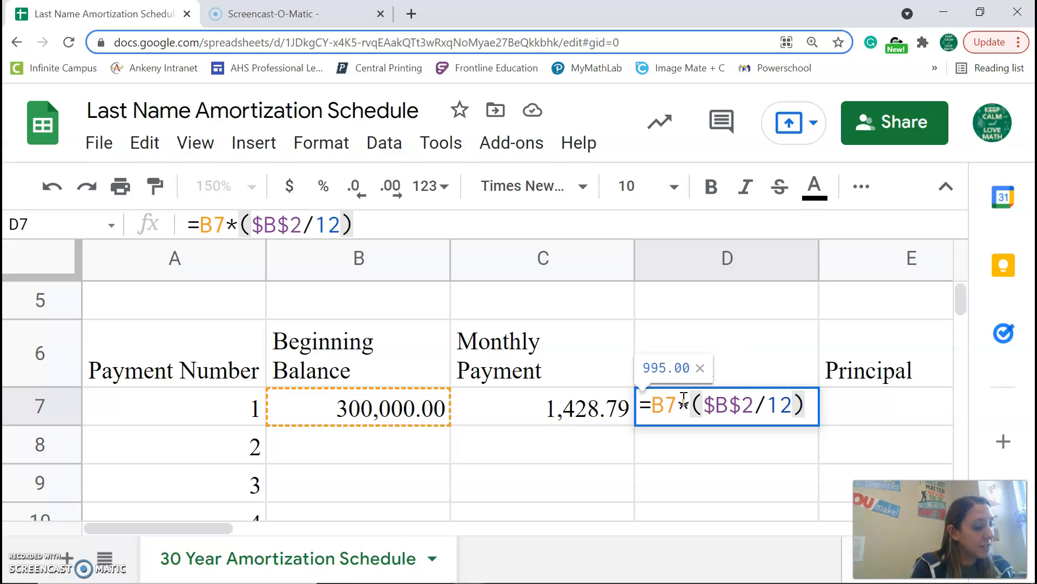
key("Return")
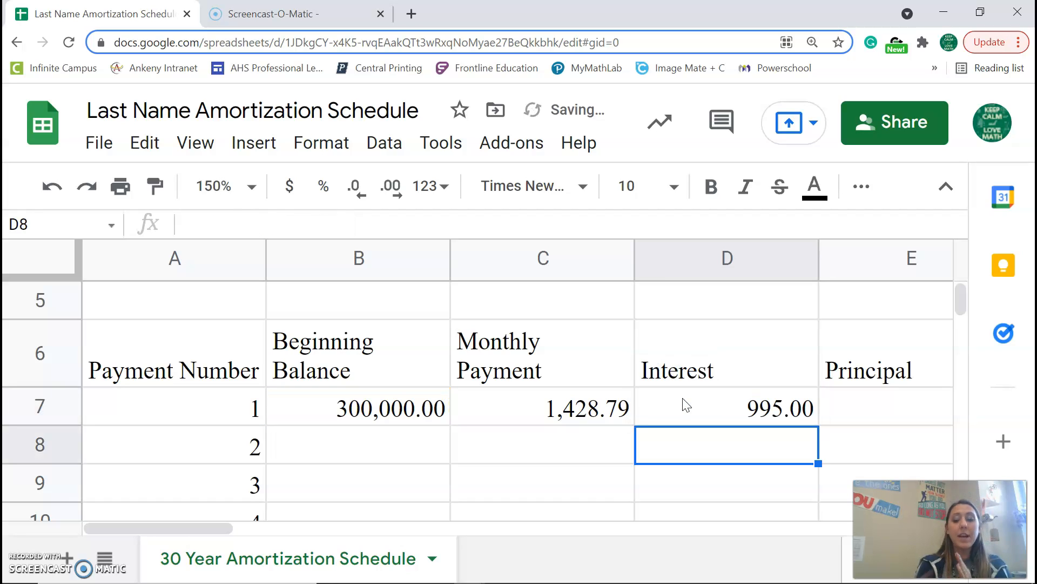
left_click(686, 405)
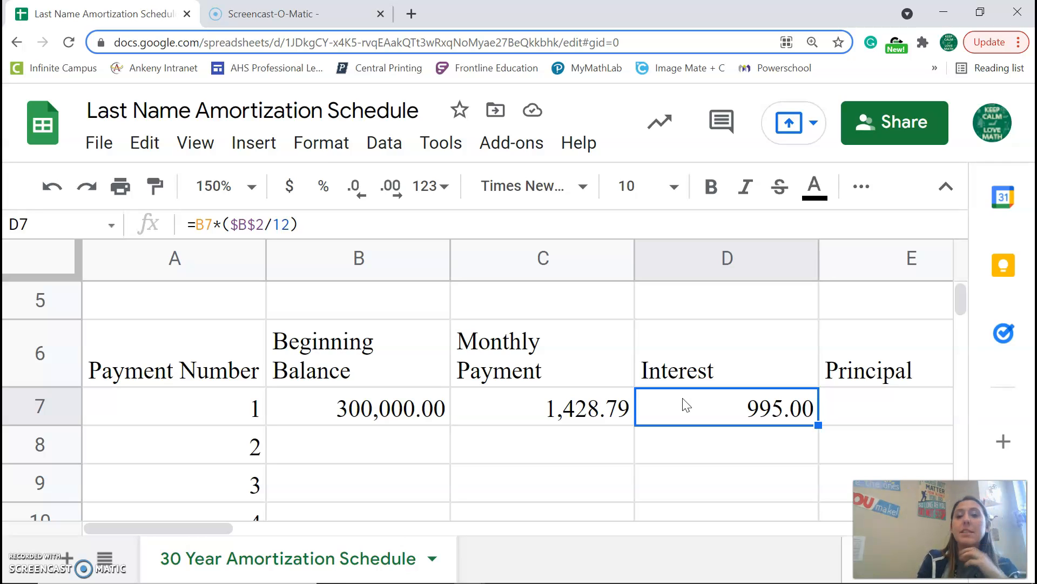
- Enter the formula =C7-D7 in cell E7 as the principal part of the first payment
key("Right")
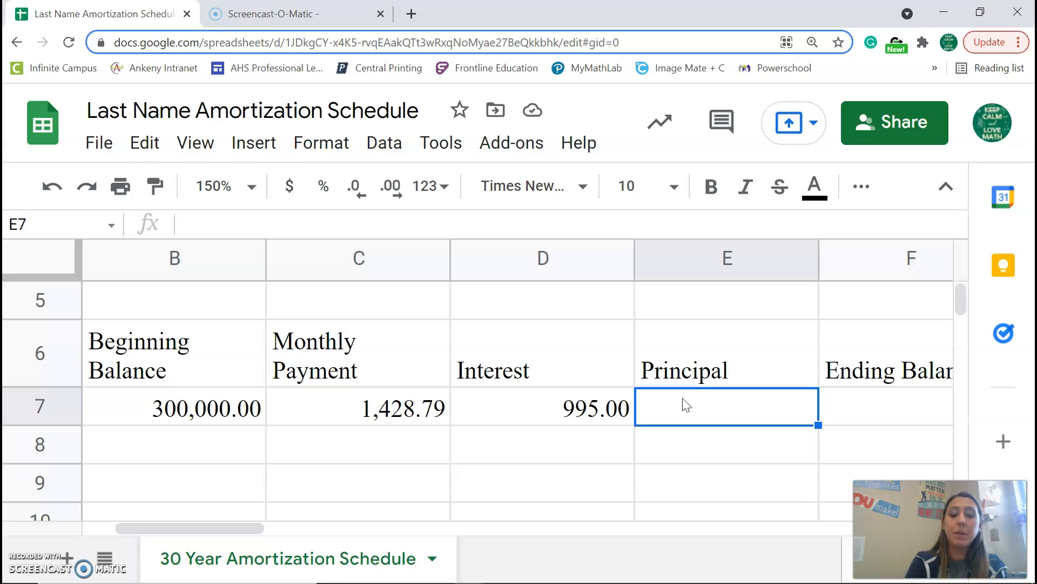
type("=C")
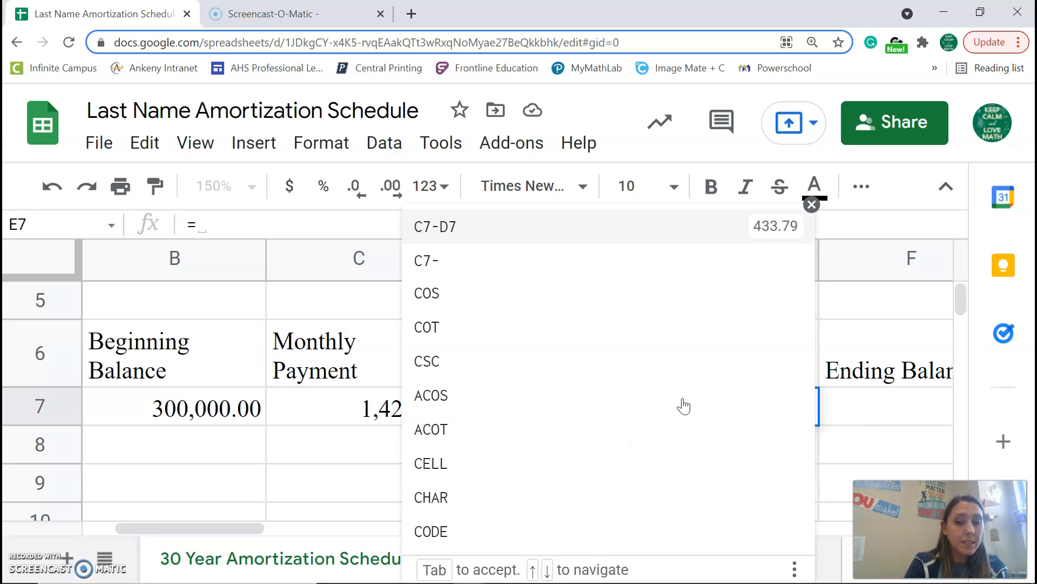
type("7")
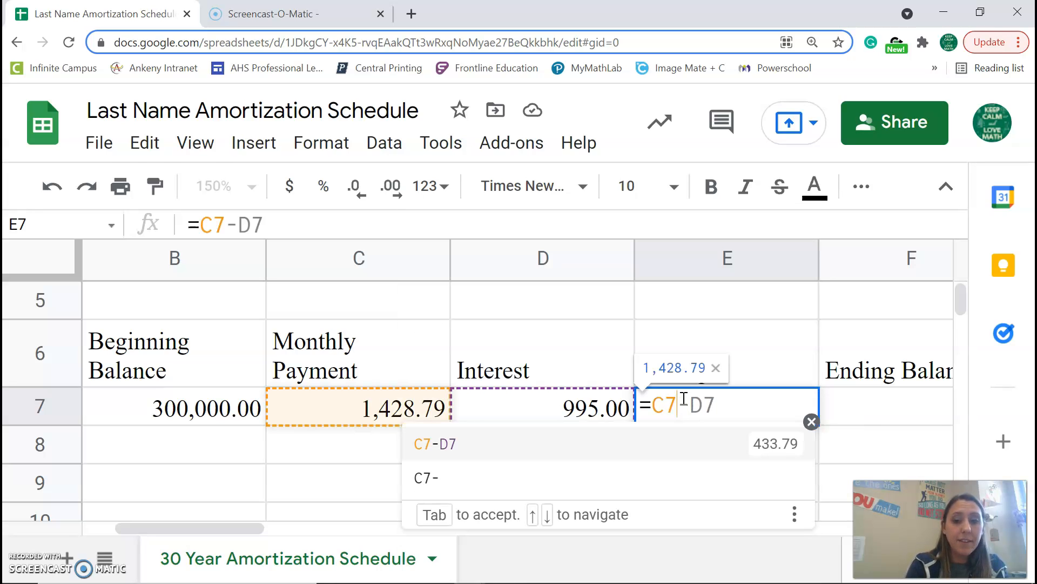
type("-D7")
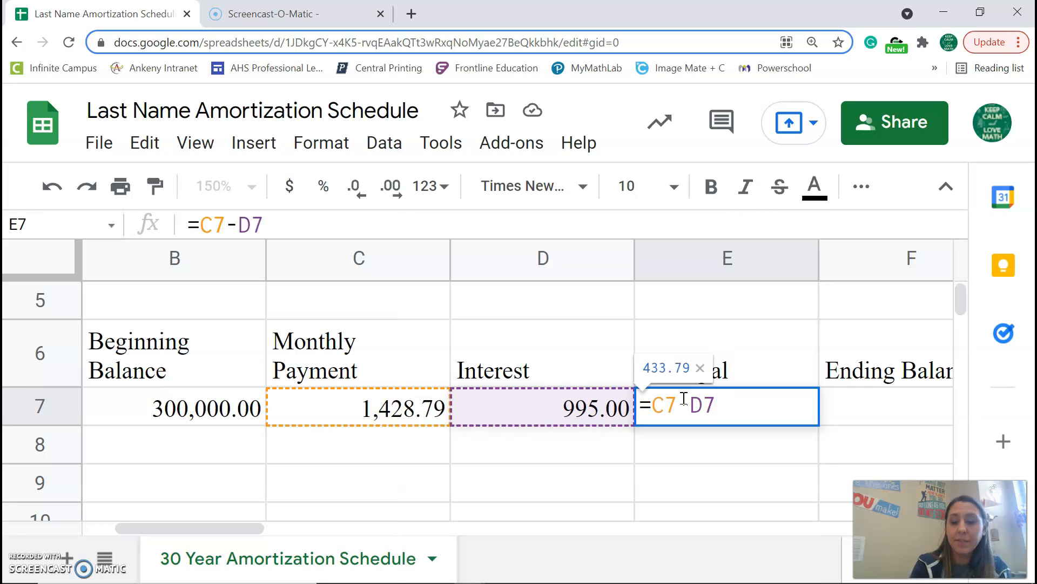
key("Return")
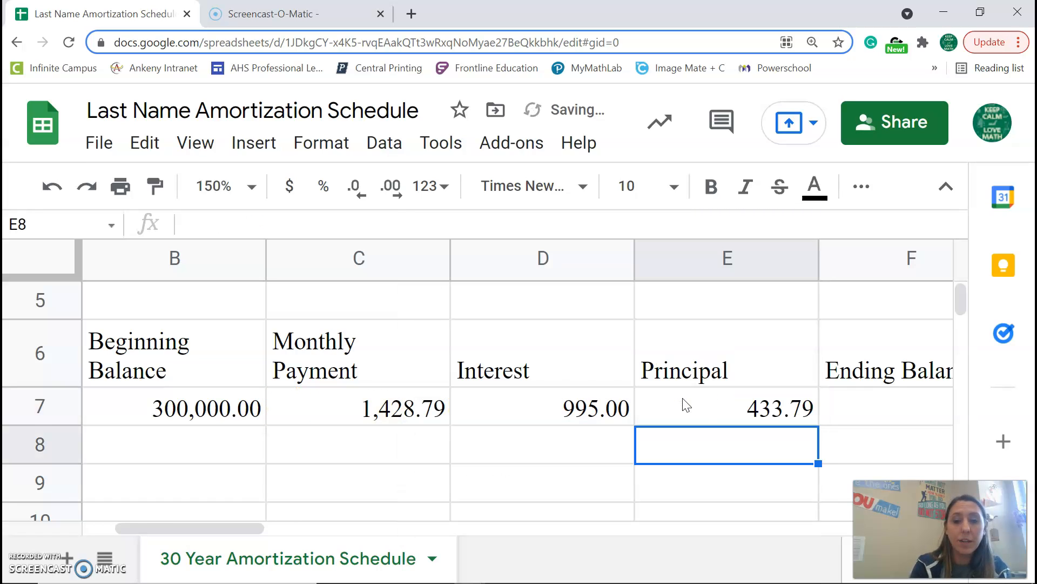
- Enter the formula =B7-E7 in cell F7 as the ending balance of the first payment
key("Up")
key("Right")
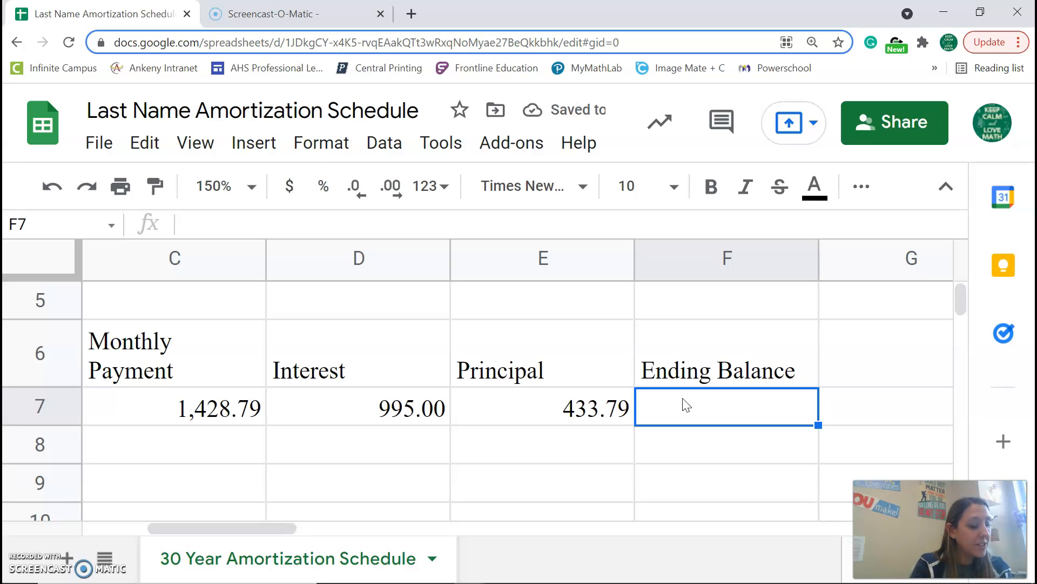
type("=B")
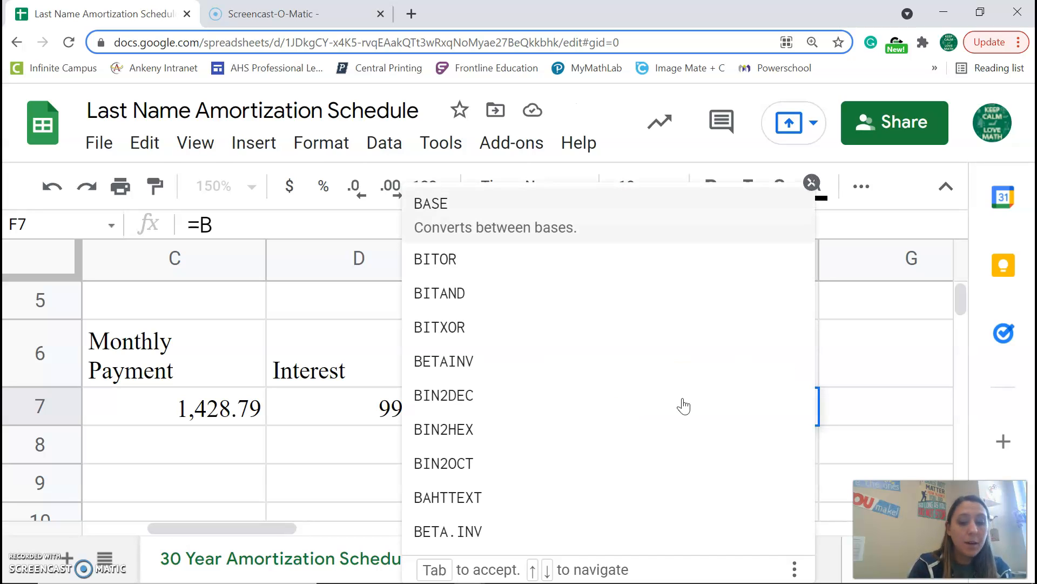
type("7")
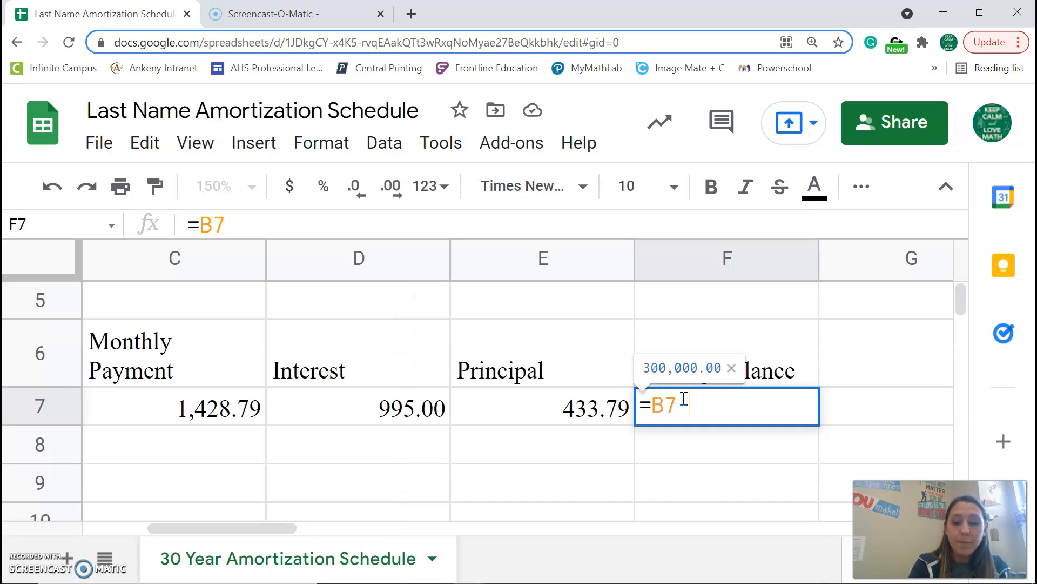
type("-E7")
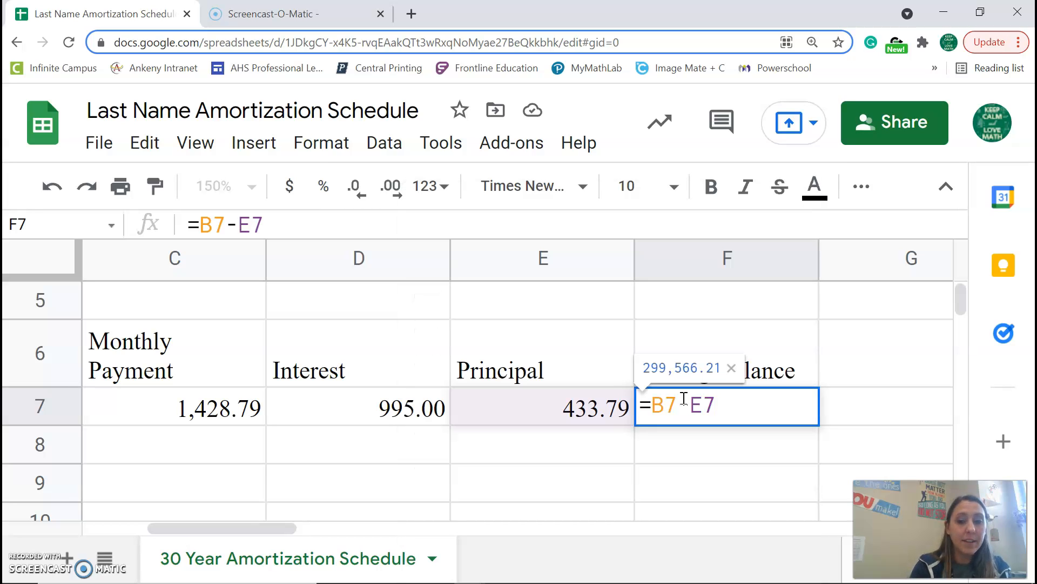
key("Return")
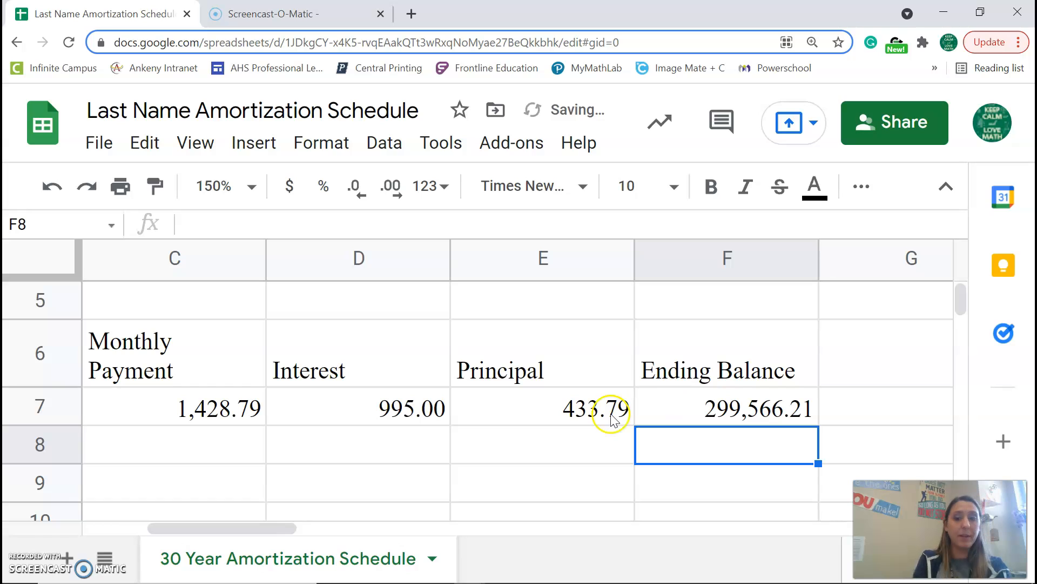
- Enter the absolute reference formula =$C$7 in cell C8 as the second monthly payment
scroll(559, 452, "left", 5)
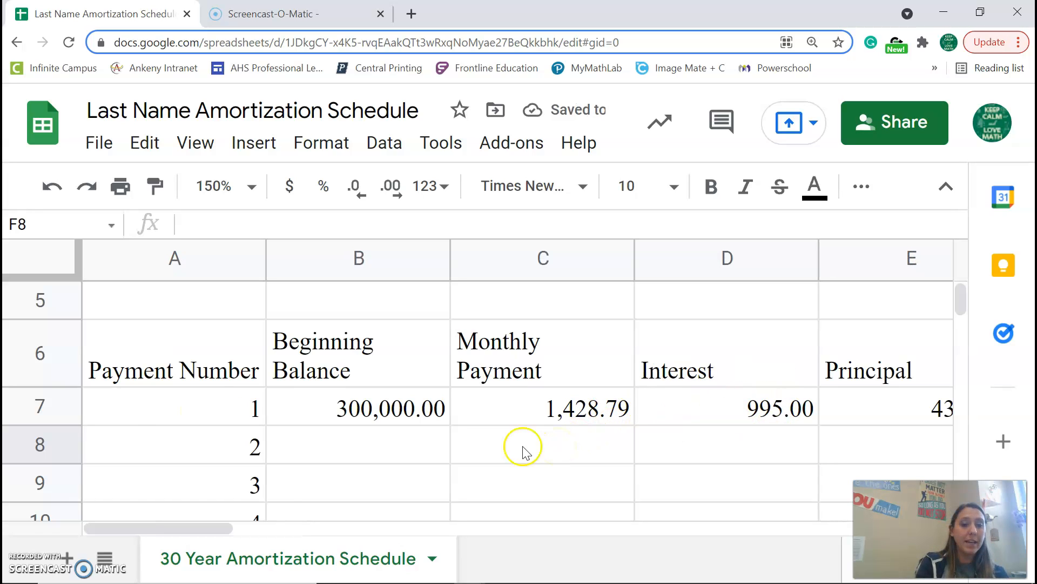
key("Left")
key("Left")
key("Left")
key("Left")
left_click(561, 456)
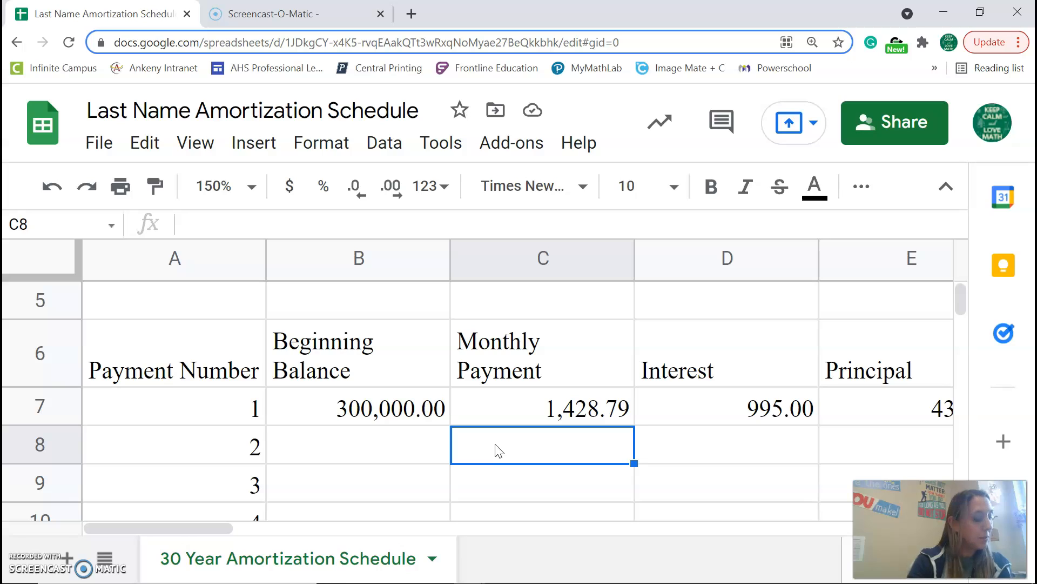
type("=$")
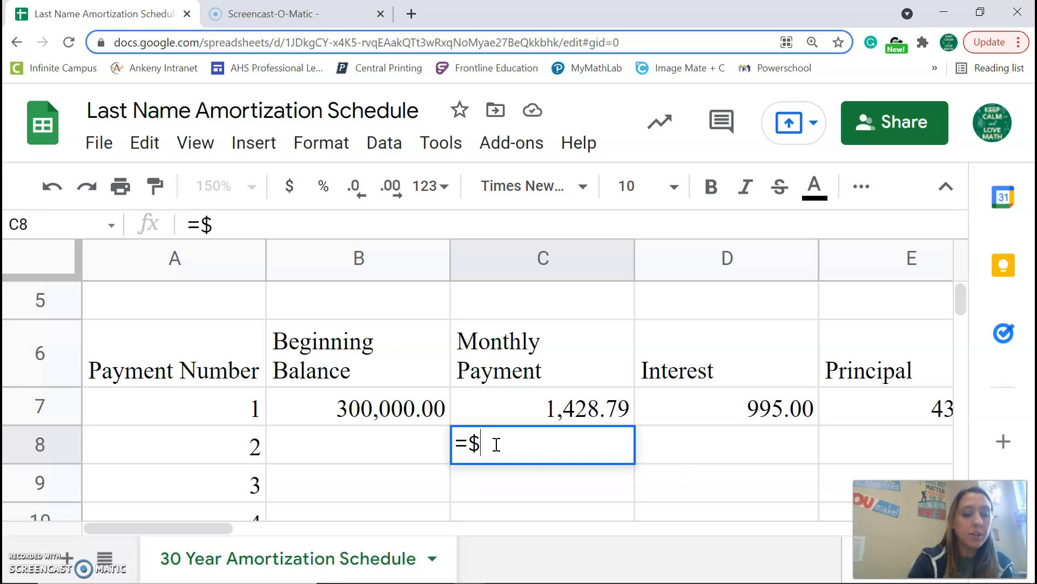
type("C$")
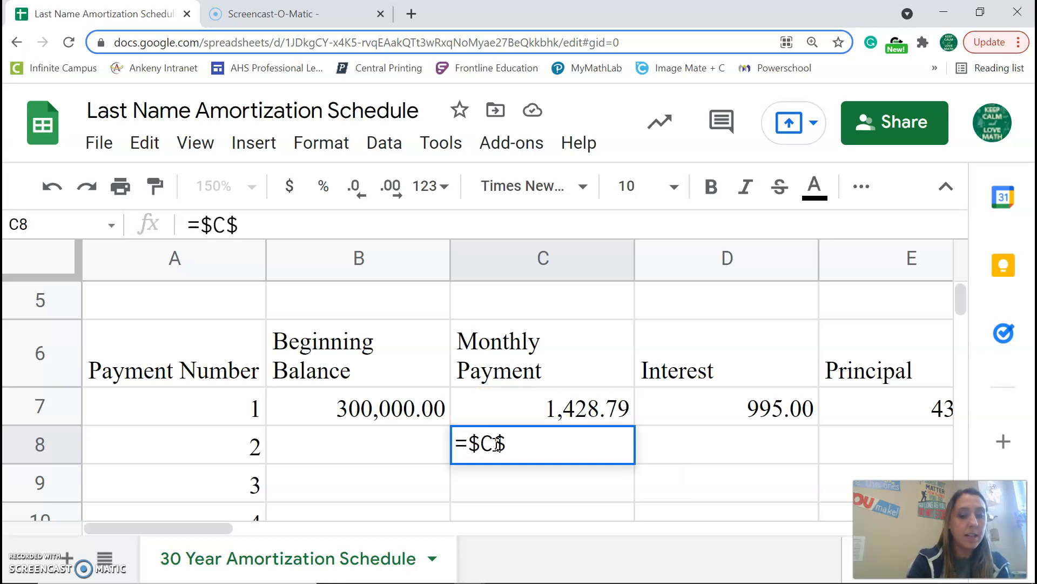
type("7")
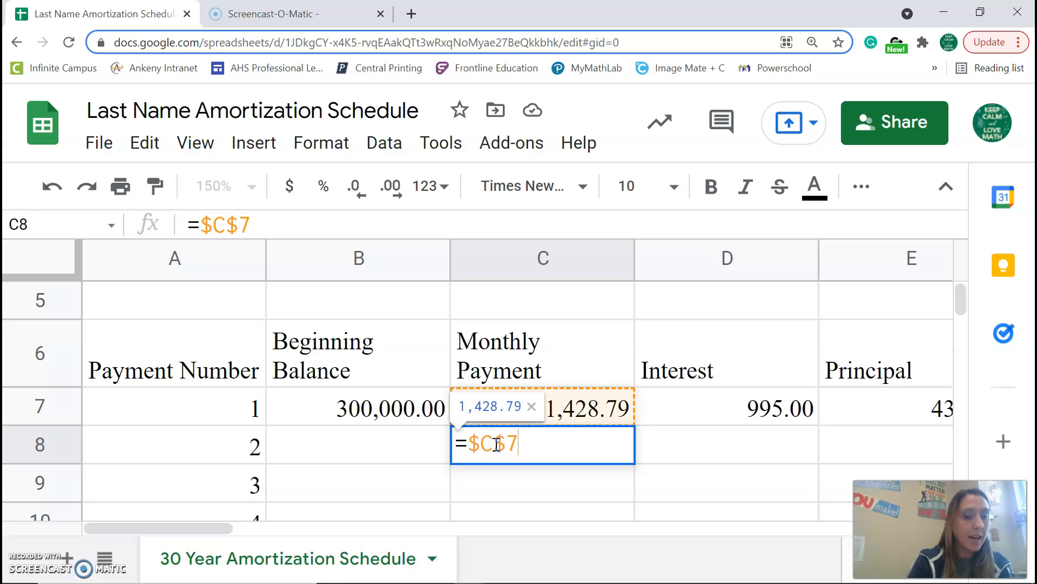
key("Return")
- Enter the formula =F7 in cell B8 so the second beginning balance takes the first payment's ending balance
left_click(498, 450)
key("Left")
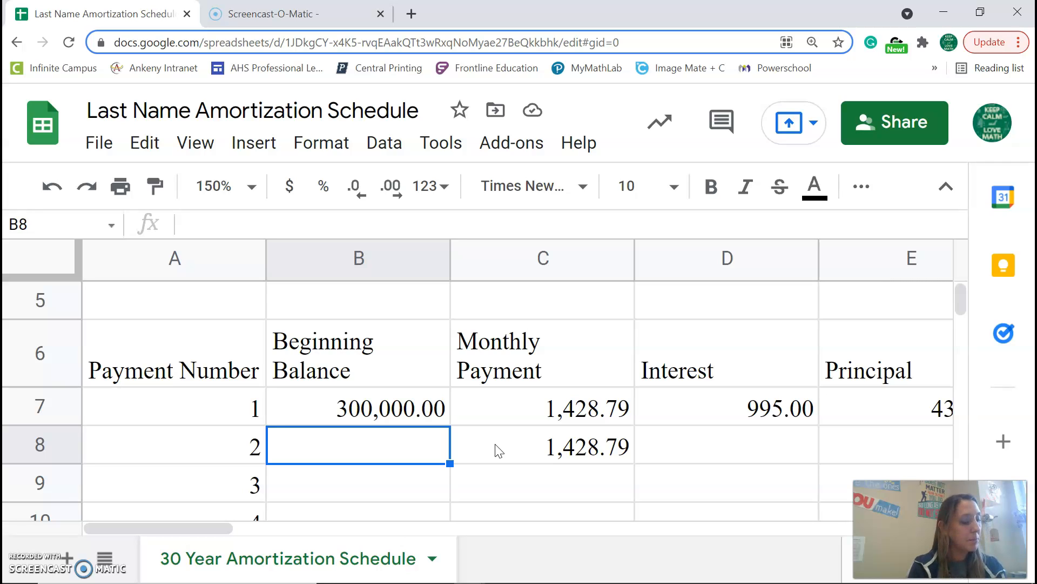
type("=")
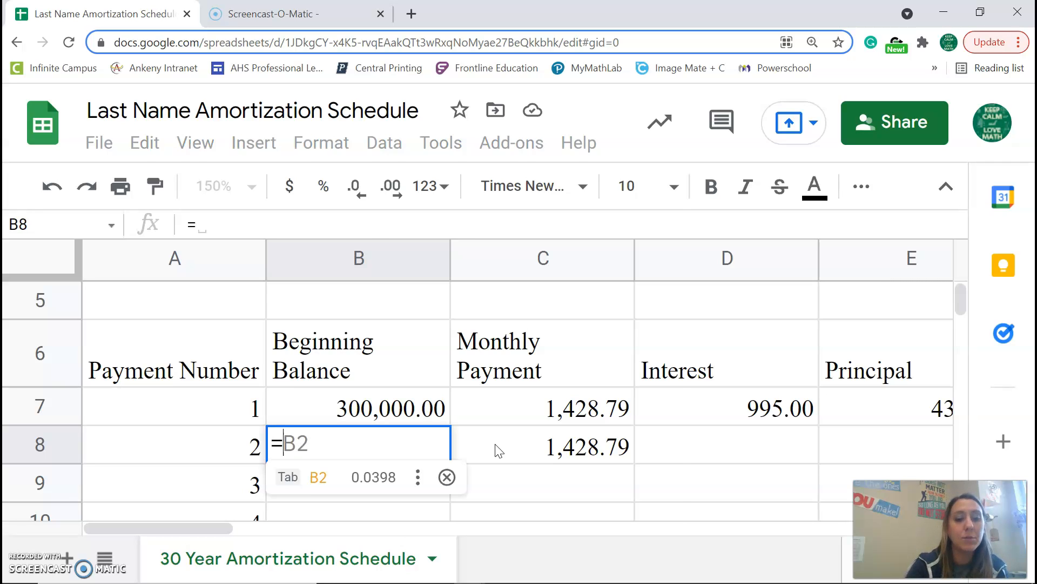
type("F7")
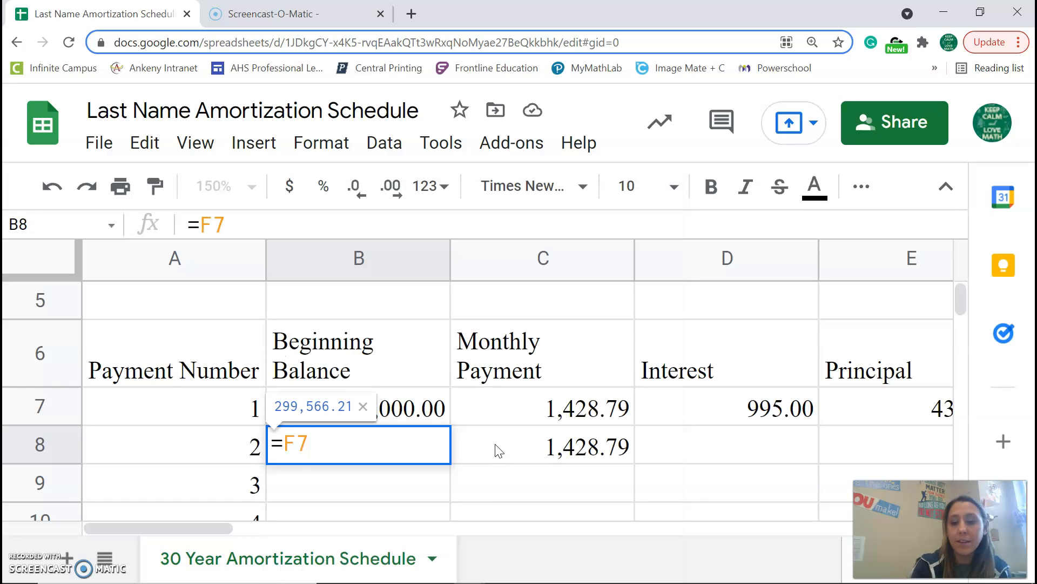
key("Return")
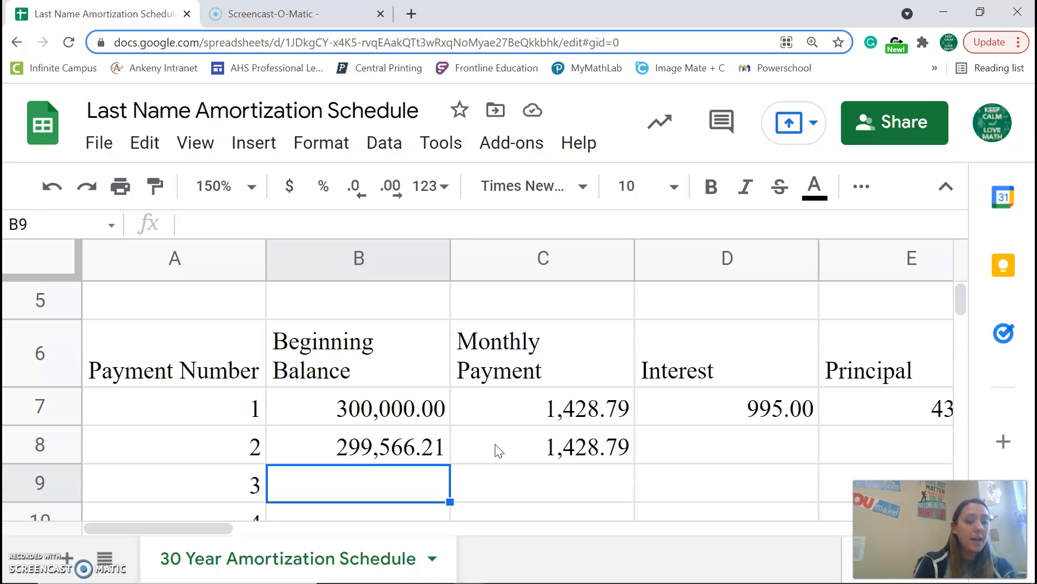
- Fill the beginning balance formula from cell B8 down to row 366, the row of payment 360
left_click(407, 450)
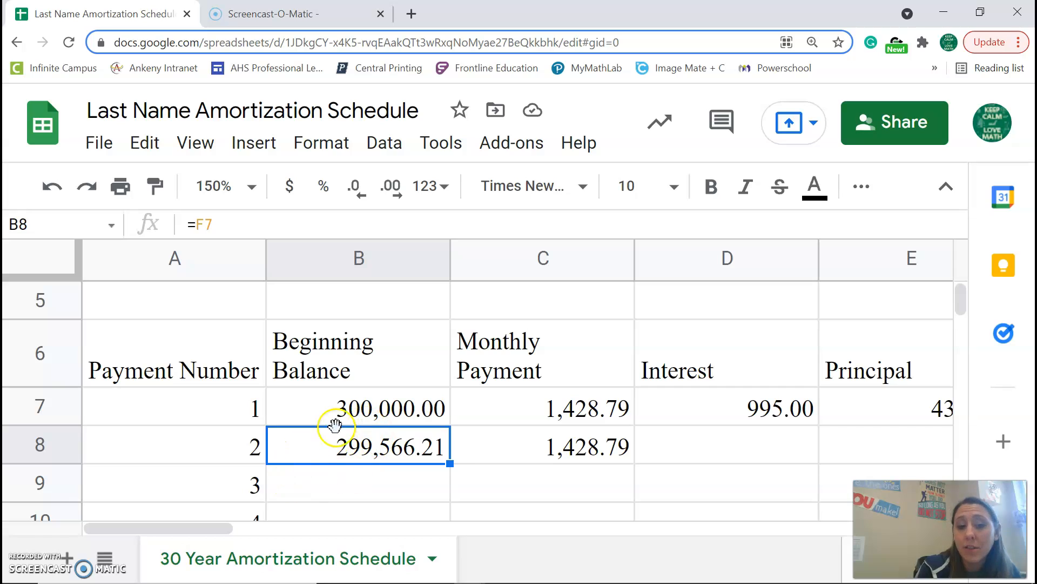
left_click_drag(449, 462, 322, 300)
left_click(462, 374)
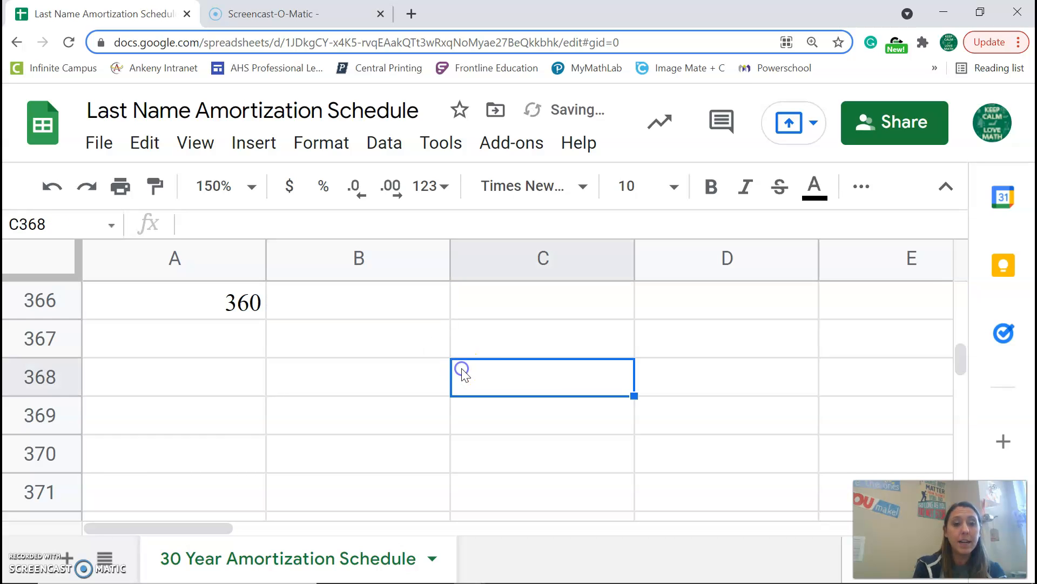
- Copy the monthly payment formula =$C$7 from cell C8 down the column through row 366
scroll(503, 367, "up", 20)
scroll(508, 363, "up", 20)
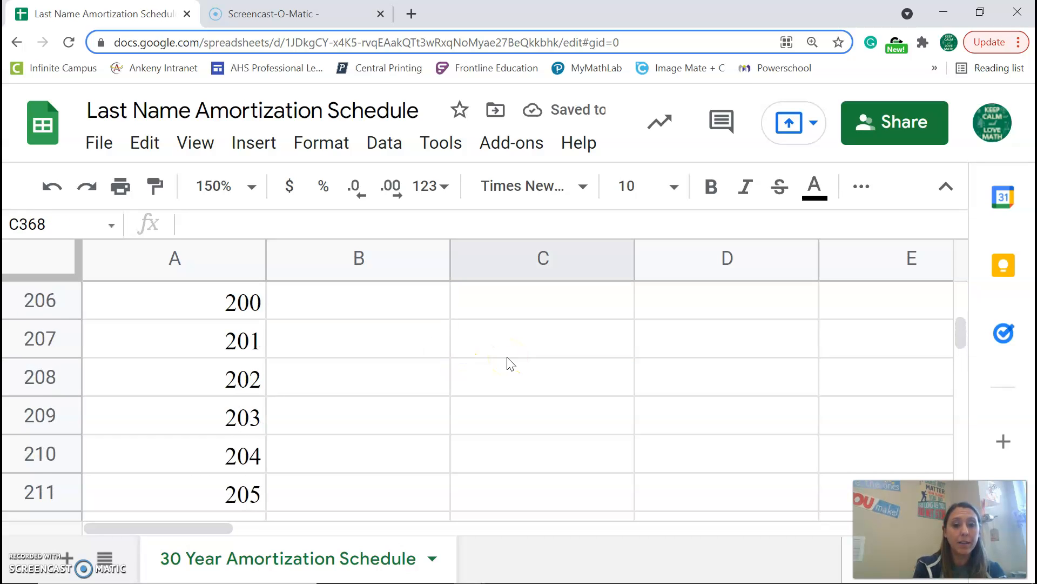
scroll(544, 386, "up", 20)
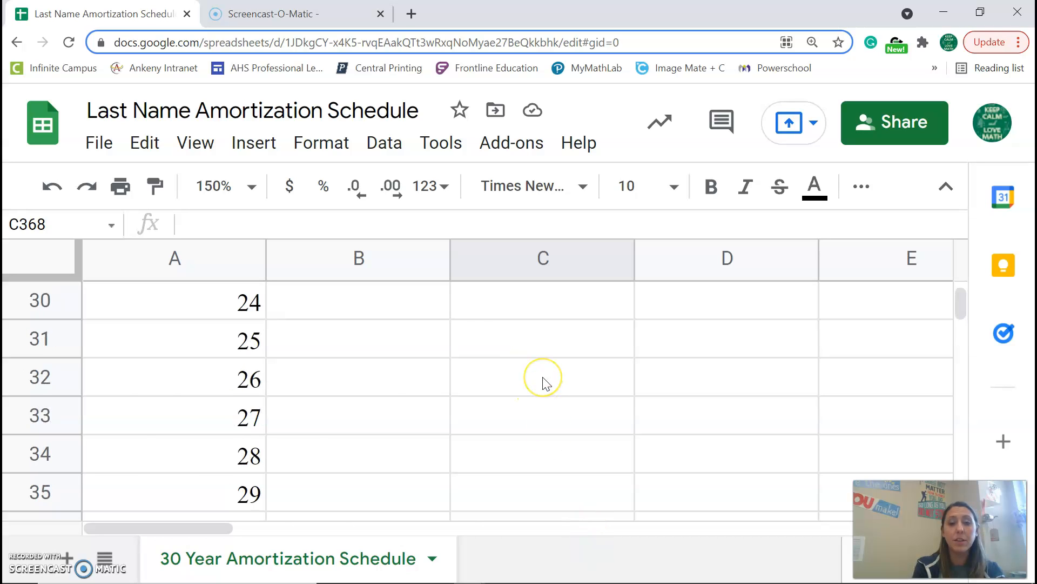
scroll(543, 382, "down", 5)
scroll(542, 382, "up", 2)
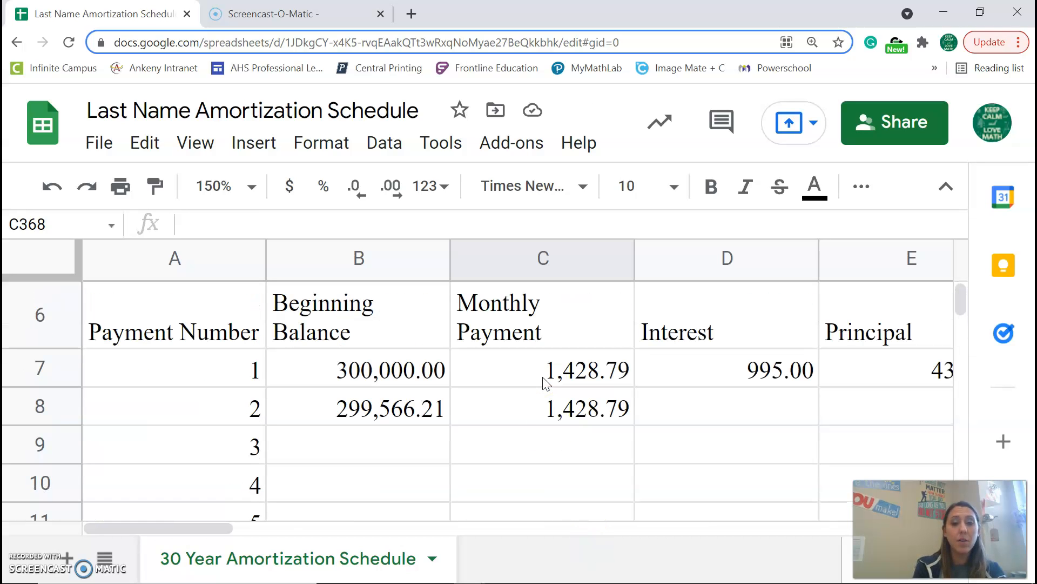
left_click(526, 420)
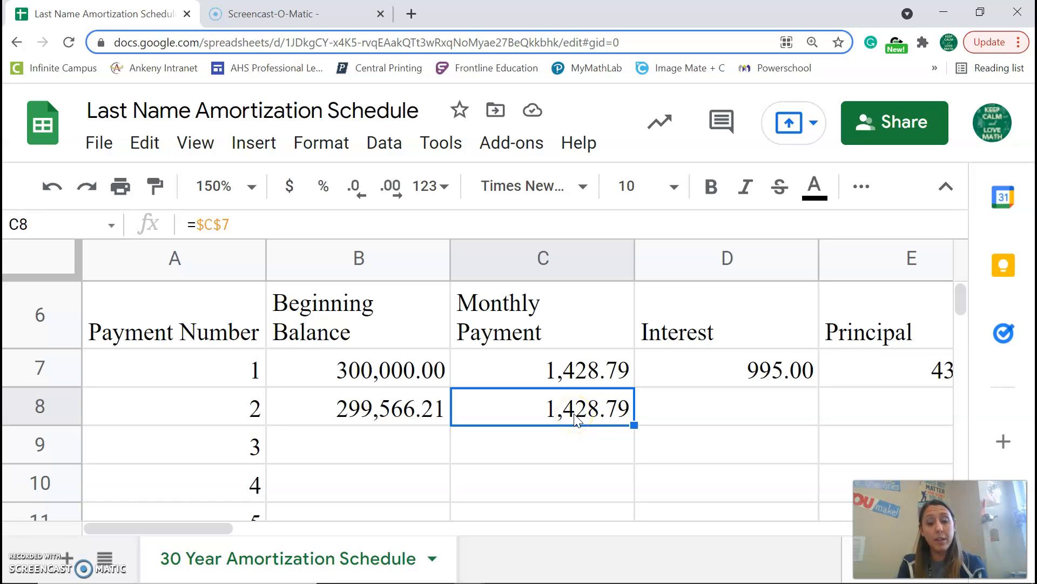
left_click(634, 425)
left_click_drag(634, 426, 638, 550)
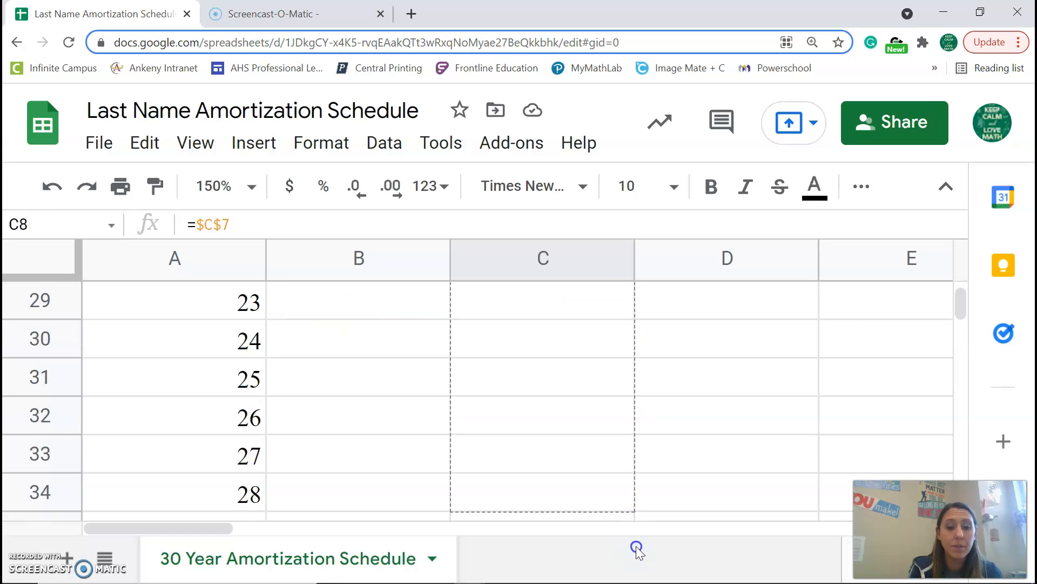
left_click_drag(638, 549, 613, 581)
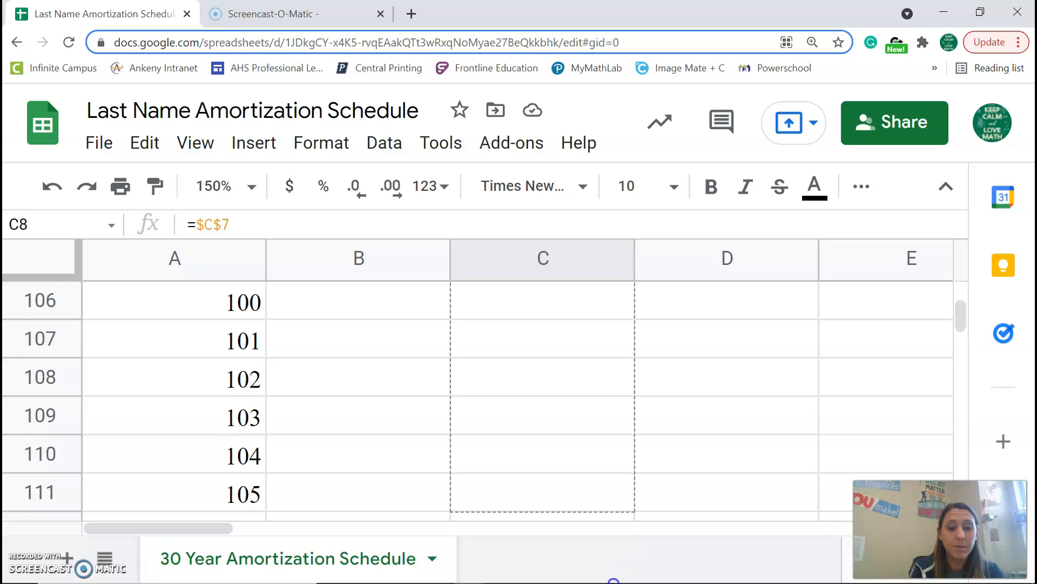
left_click_drag(613, 581, 556, 332)
left_click(653, 355)
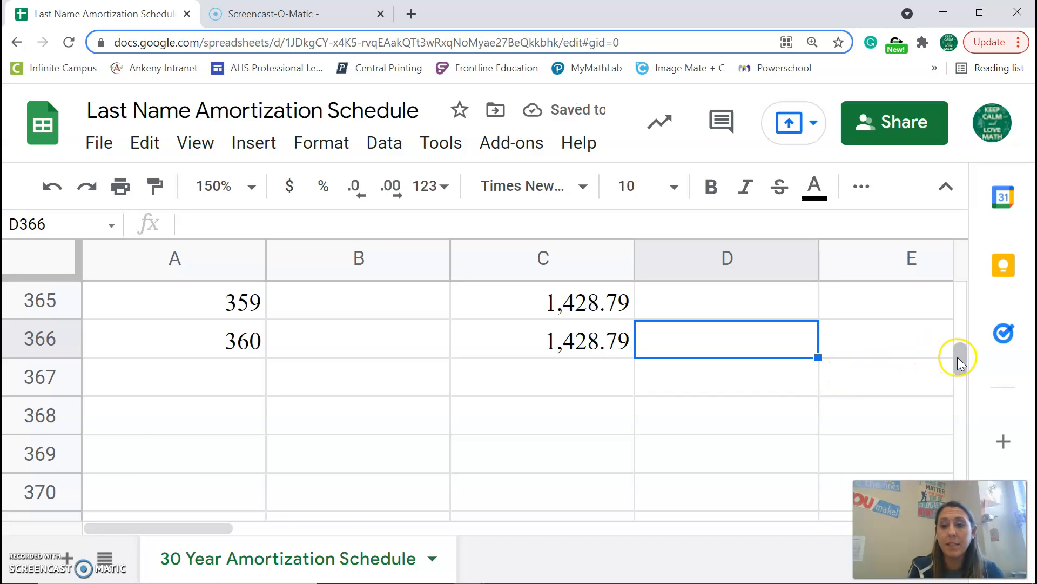
- Fill the interest formula =B7*($B$2/12) from cell D7 down through row 366
left_click_drag(958, 356, 949, 266)
scroll(581, 421, "down", 2)
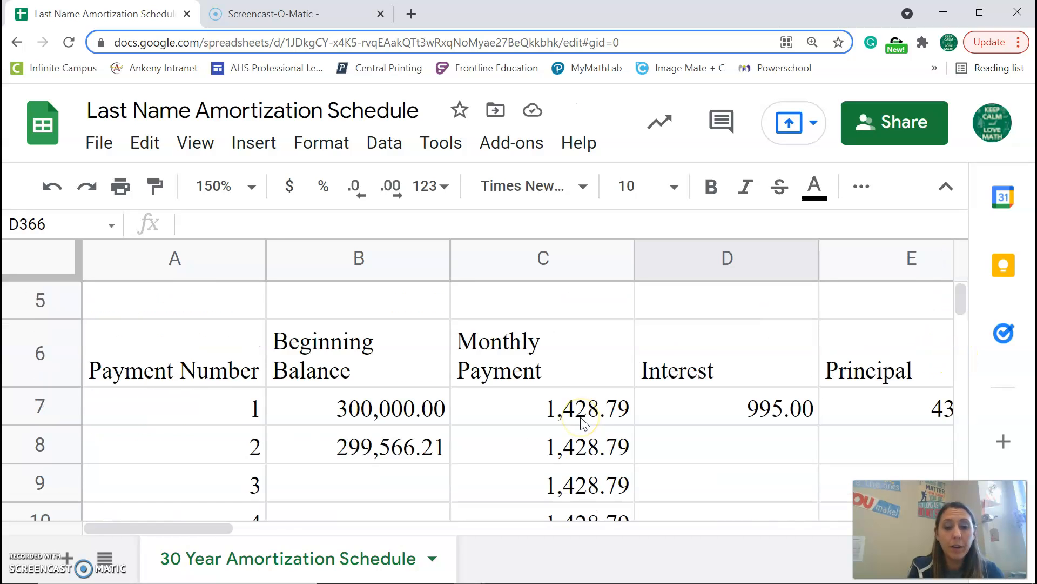
scroll(581, 420, "down", 2)
left_click(687, 330)
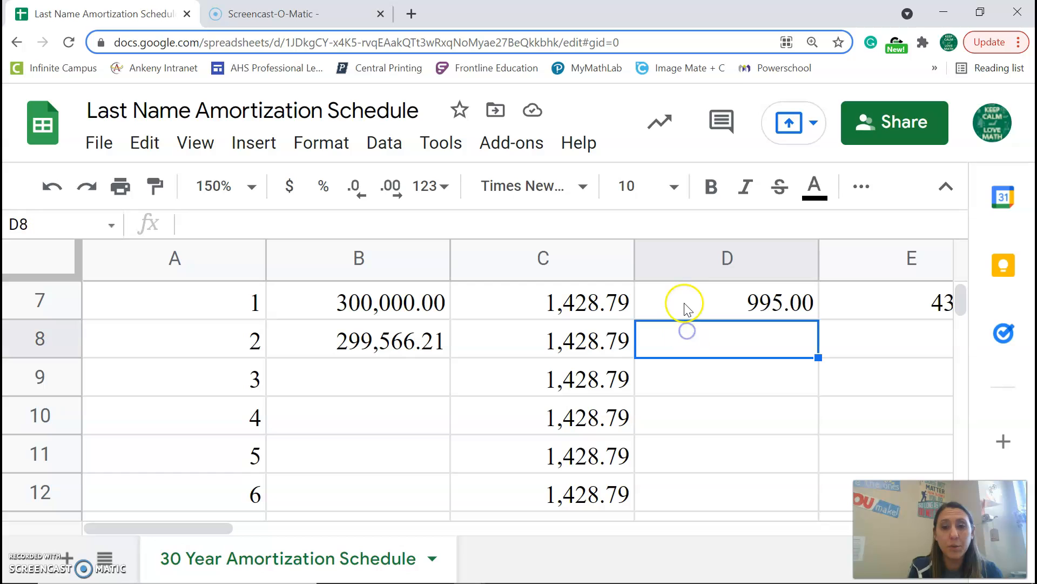
left_click(686, 307)
scroll(732, 330, "up", 3)
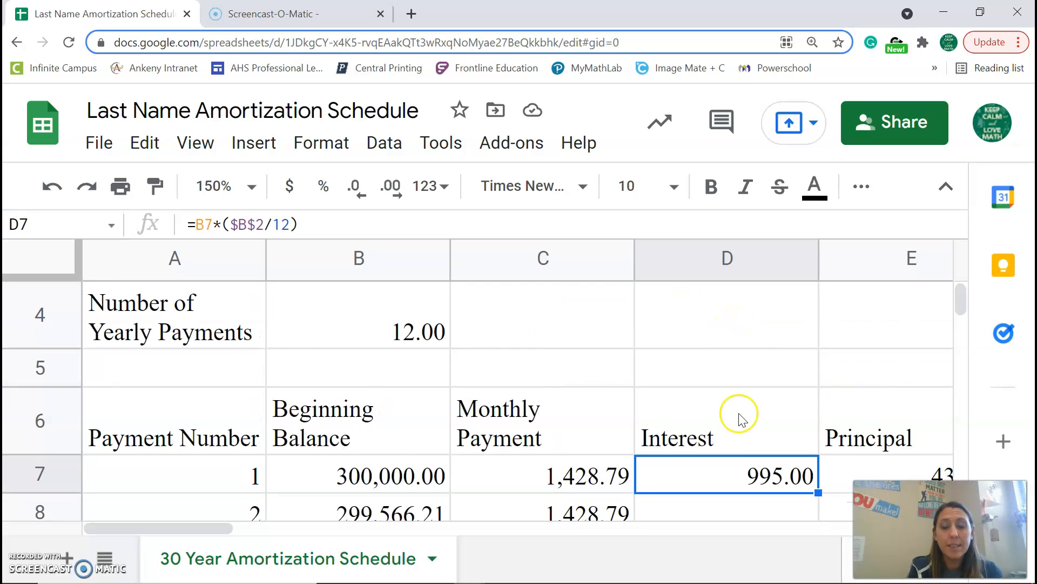
scroll(741, 420, "down", 2)
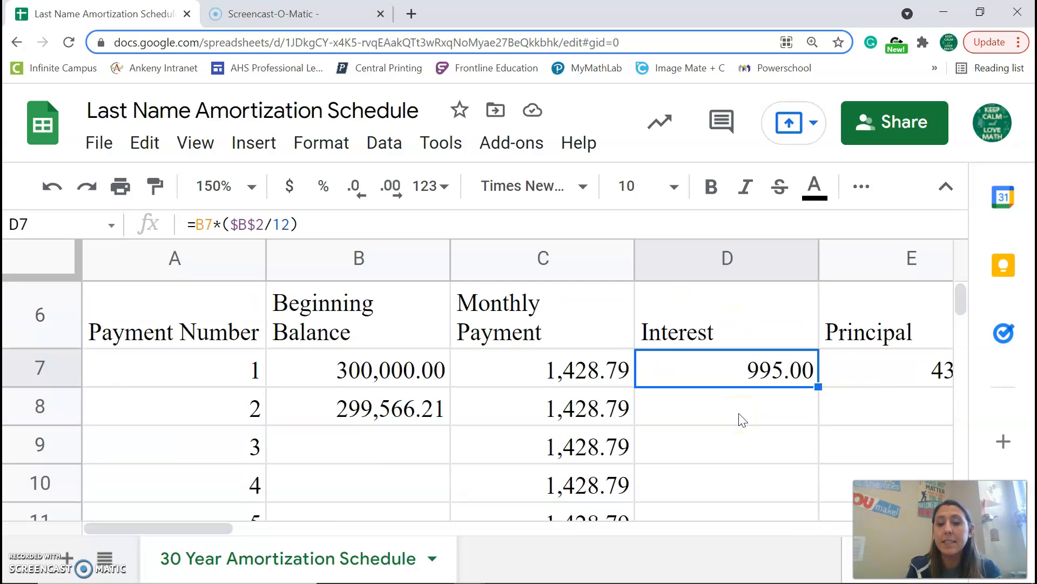
left_click_drag(818, 387, 831, 581)
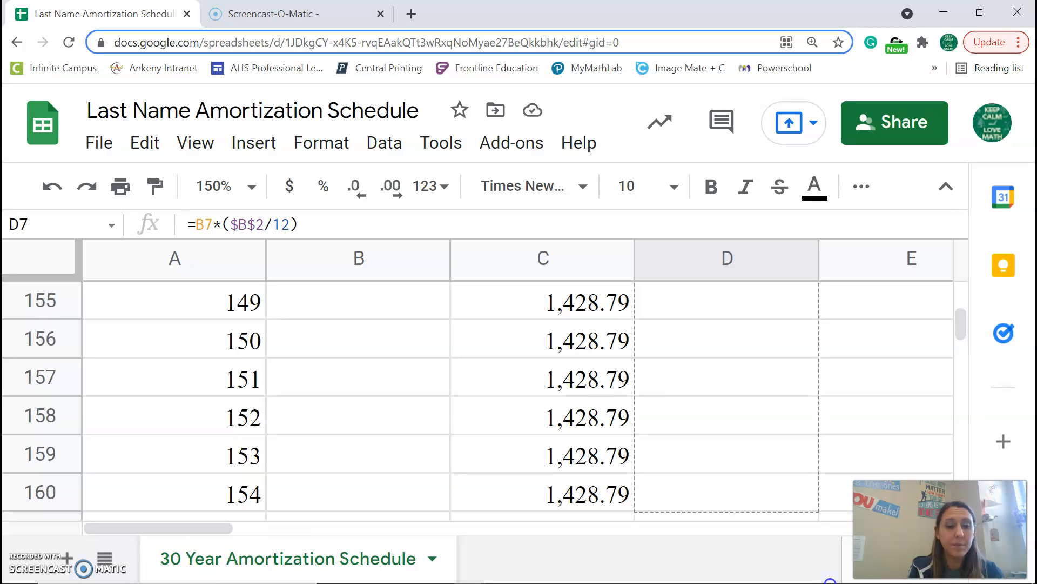
left_click_drag(830, 582, 753, 386)
left_click(857, 346)
- Fill the principal formula =C7-D7 from cell E7 down through row 366
scroll(857, 346, "up", 20)
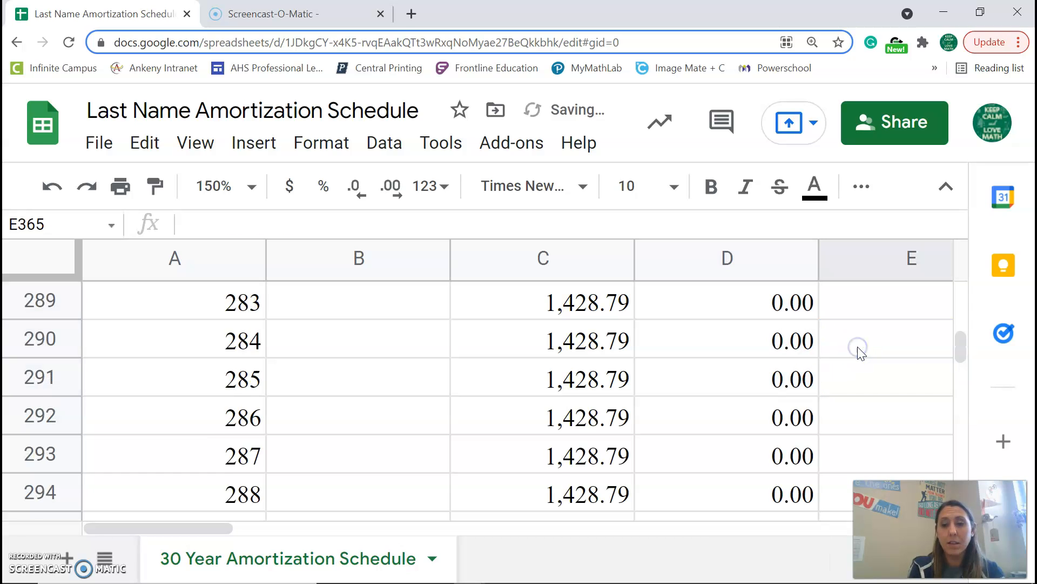
scroll(858, 346, "up", 6)
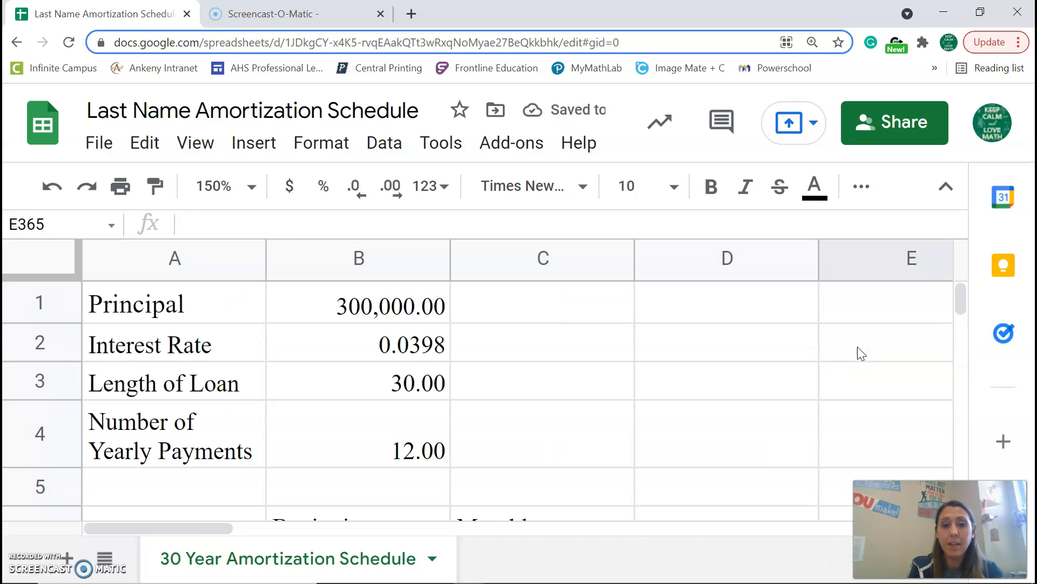
scroll(858, 346, "down", 3)
left_click(857, 305)
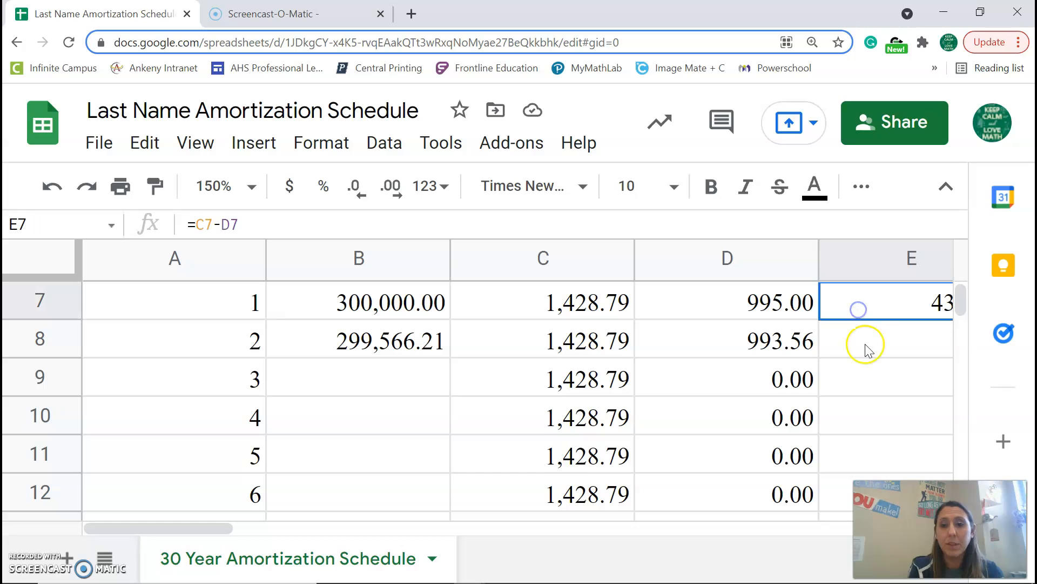
scroll(870, 379, "right", 10)
scroll(870, 379, "left", 10)
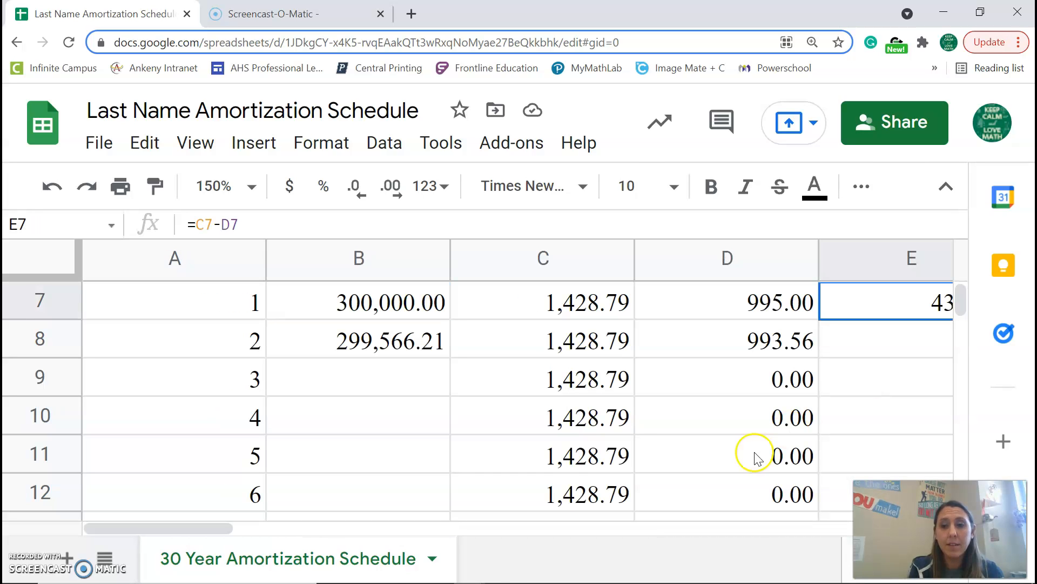
left_click_drag(225, 530, 256, 537)
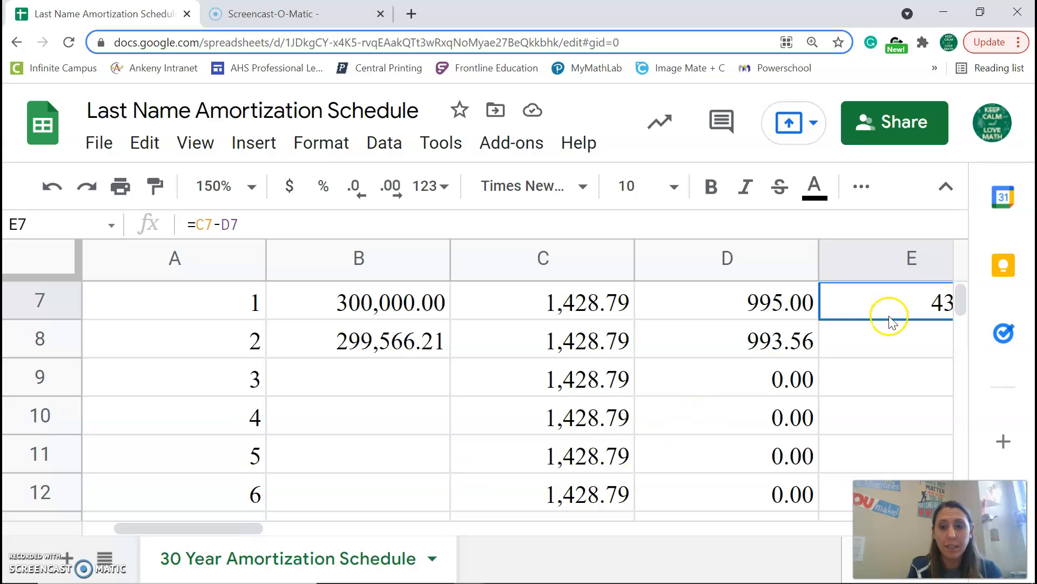
left_click(872, 359)
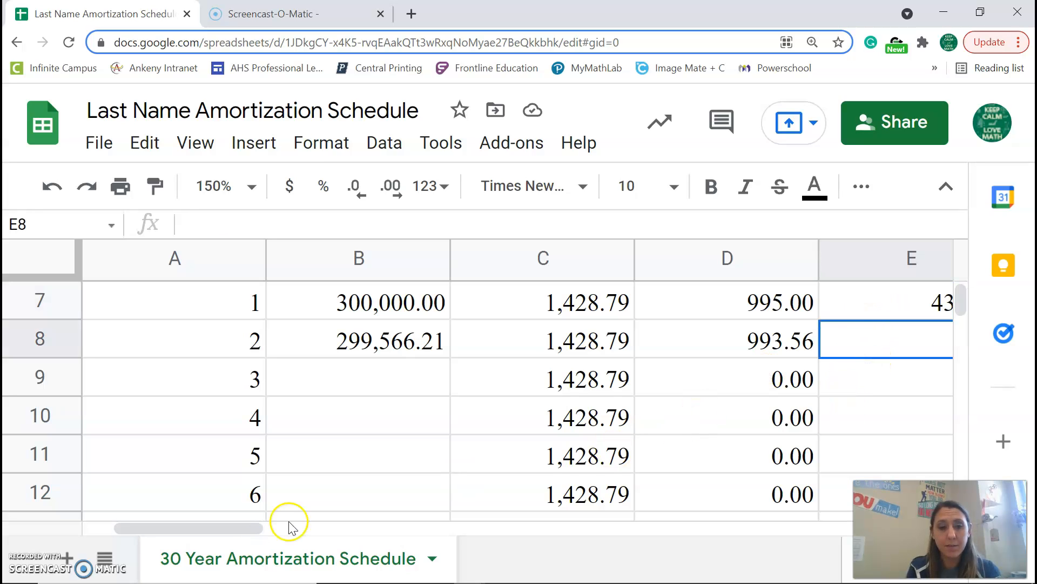
left_click_drag(248, 530, 277, 530)
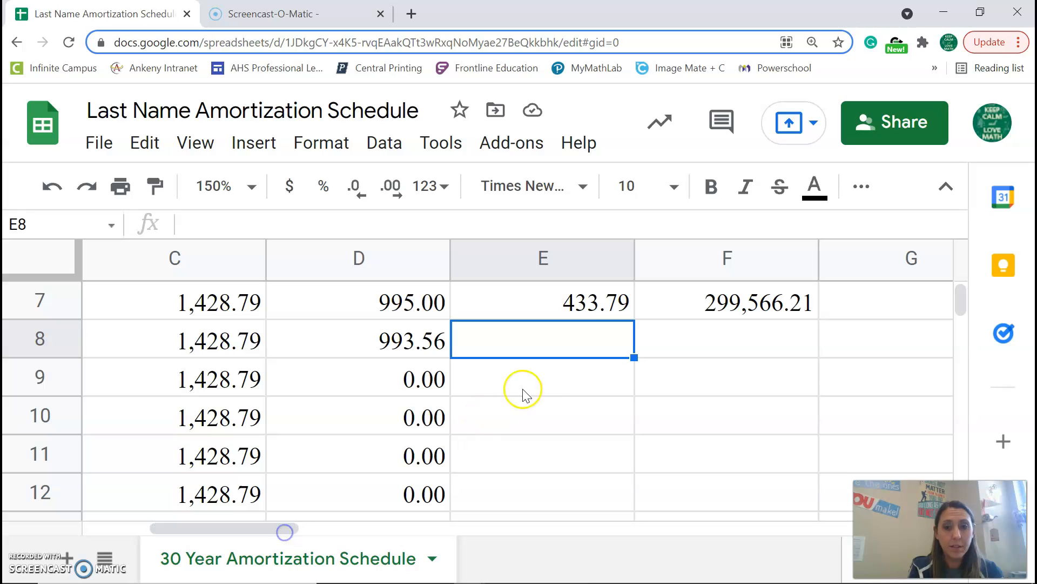
left_click(577, 314)
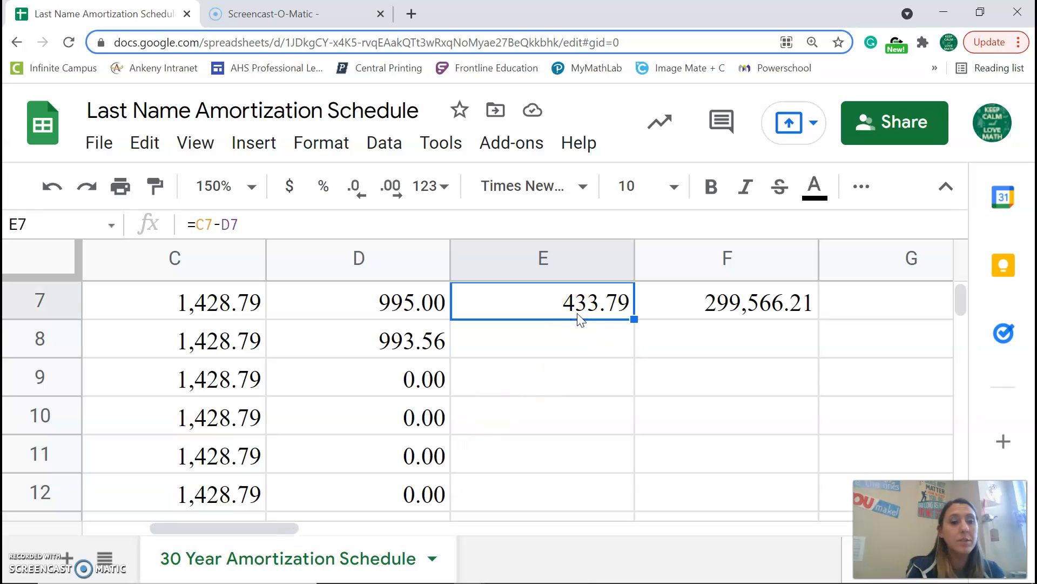
left_click_drag(633, 319, 639, 581)
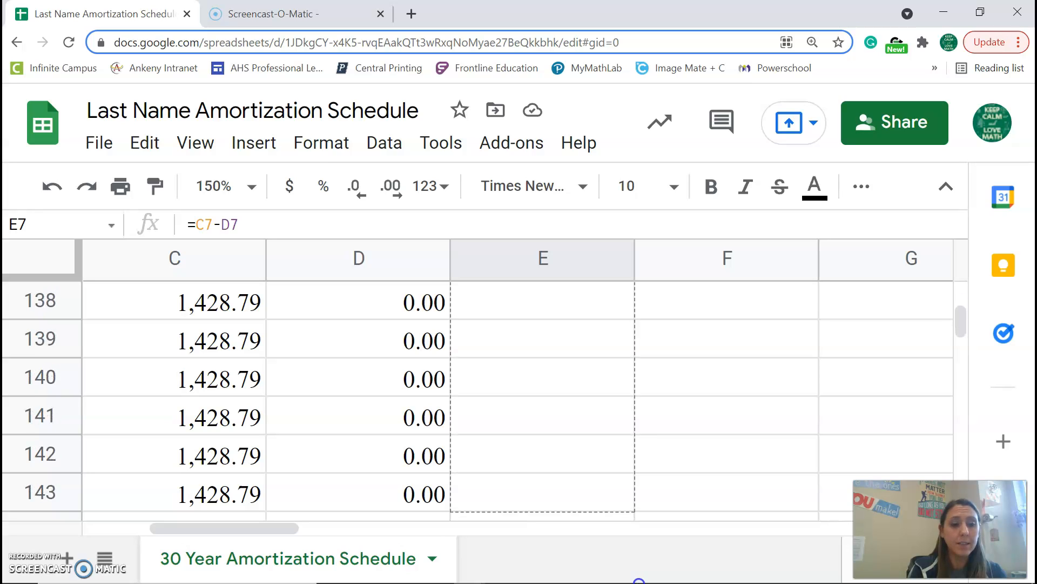
left_click_drag(639, 582, 577, 420)
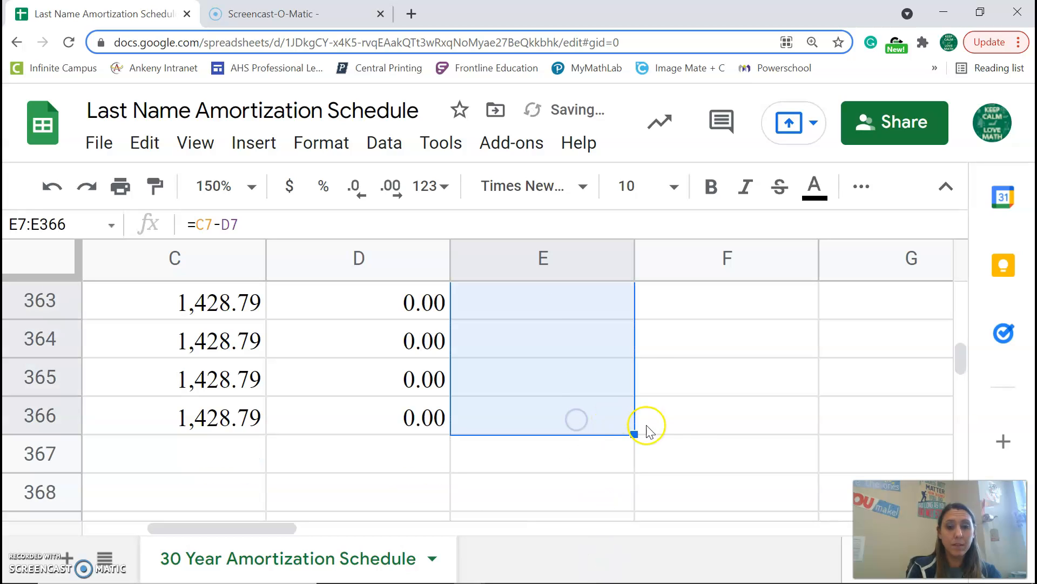
left_click(702, 419)
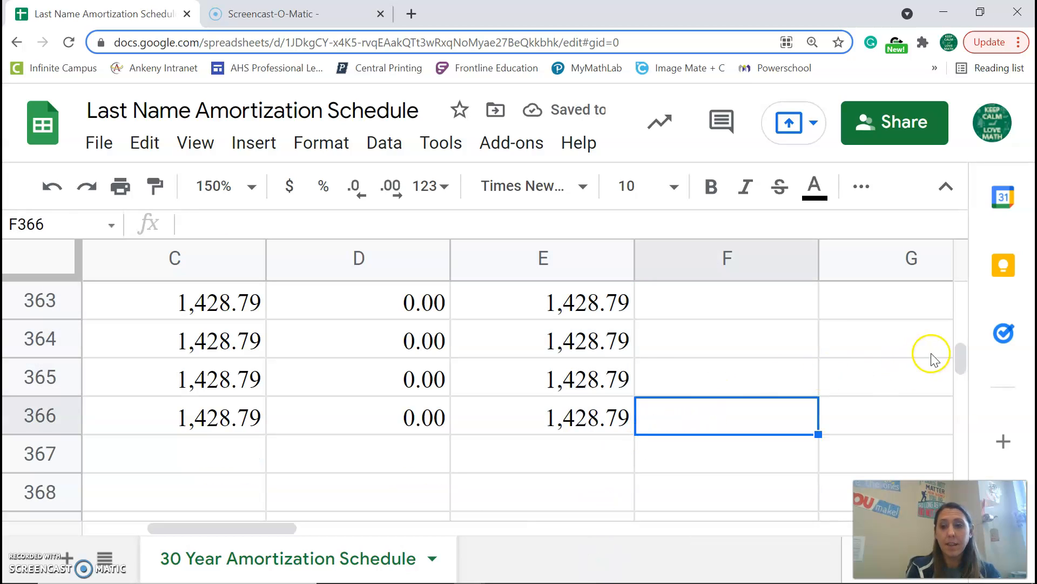
- Fill the ending balance formula =B7-E7 from cell F7 down through row 366
left_click_drag(961, 356, 950, 267)
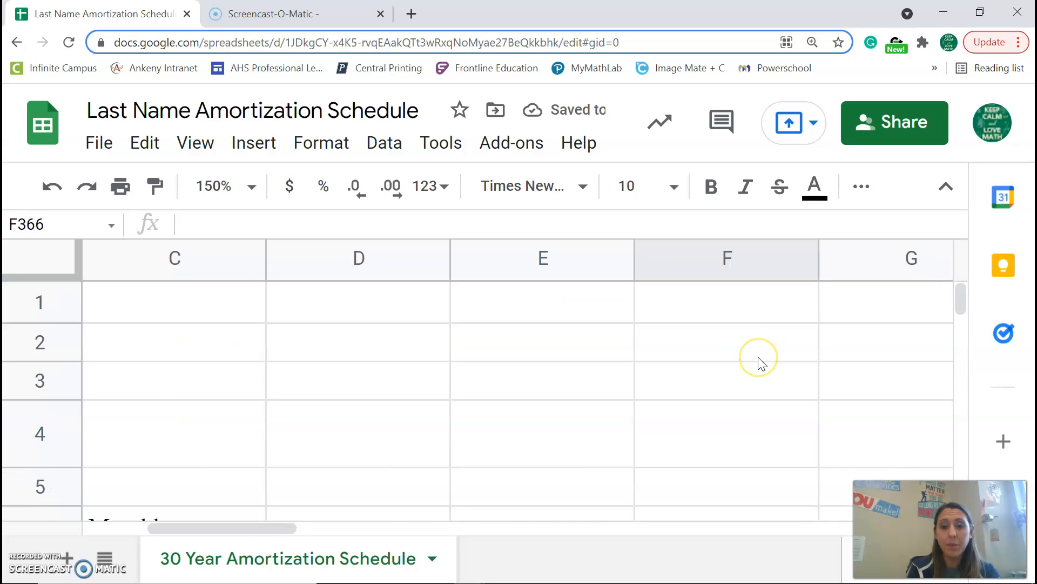
scroll(760, 363, "down", 2)
left_click(744, 302)
left_click_drag(819, 319, 819, 319)
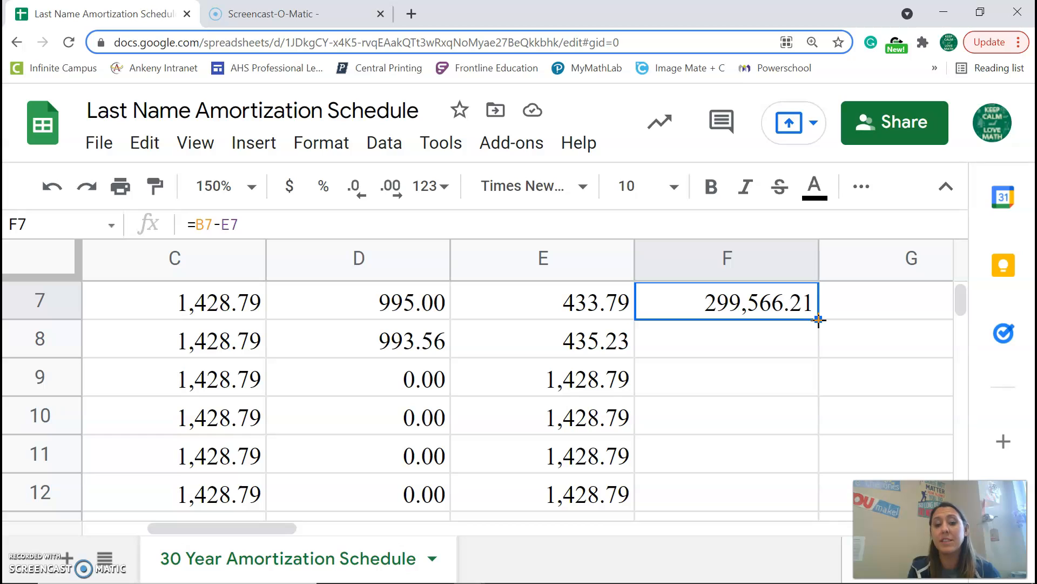
left_click_drag(818, 319, 785, 582)
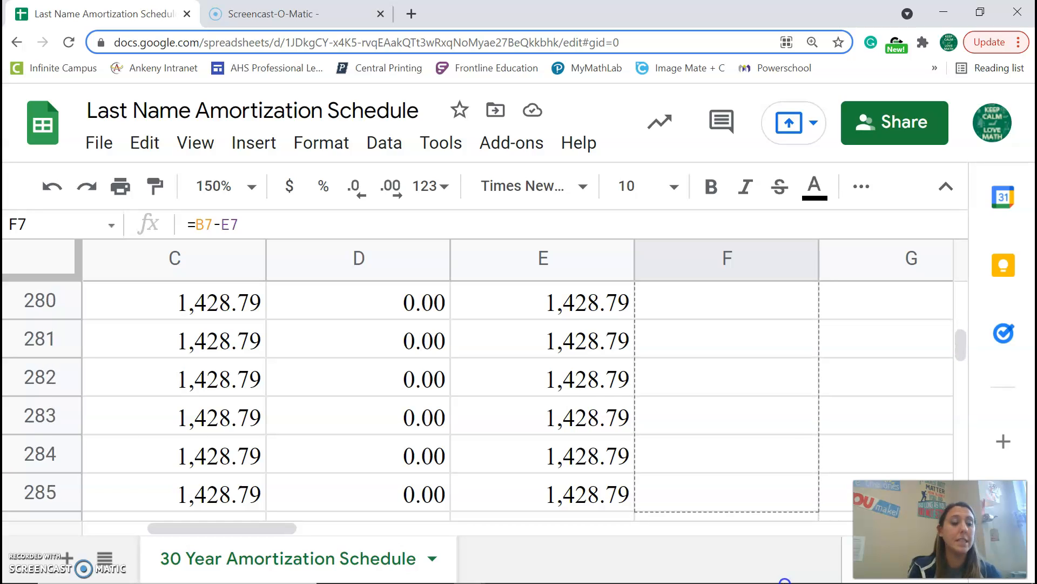
left_click_drag(785, 581, 724, 344)
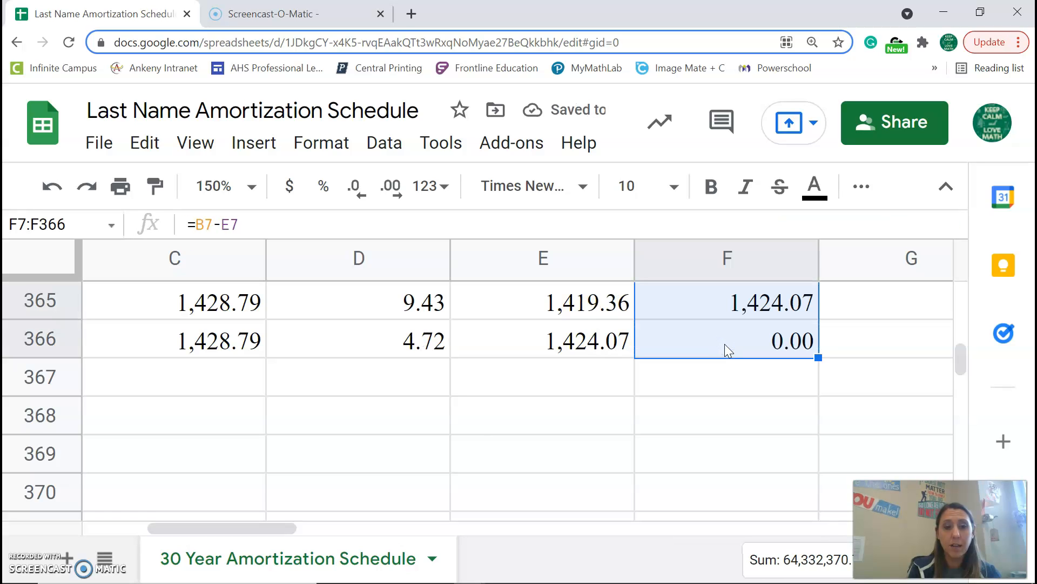
- Open the name of the 30 Year Amortization Schedule sheet for editing, with the insertion point before "Amortization"
scroll(474, 427, "left", 3)
scroll(474, 427, "up", 6)
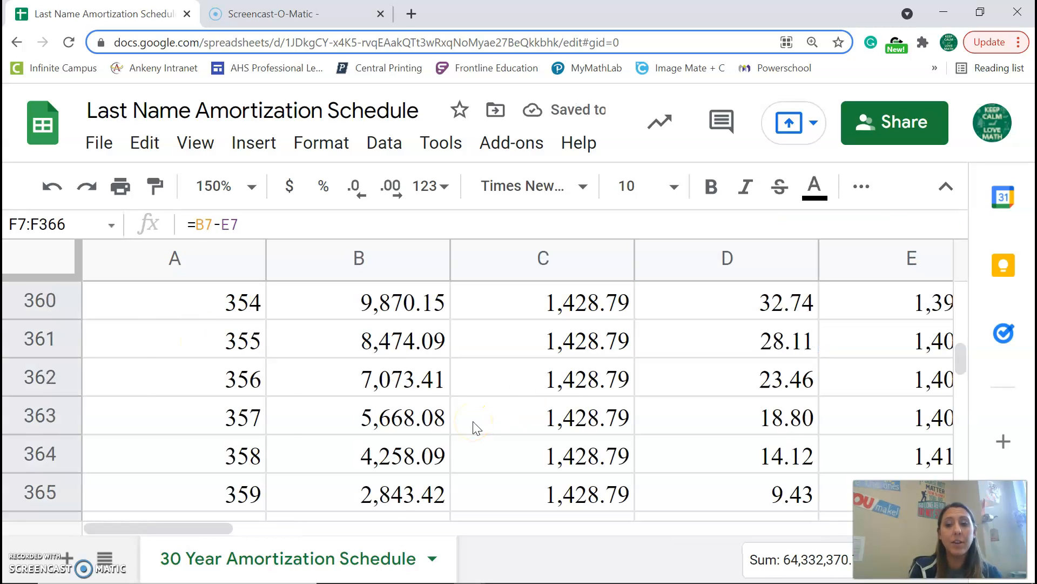
scroll(474, 427, "up", 20)
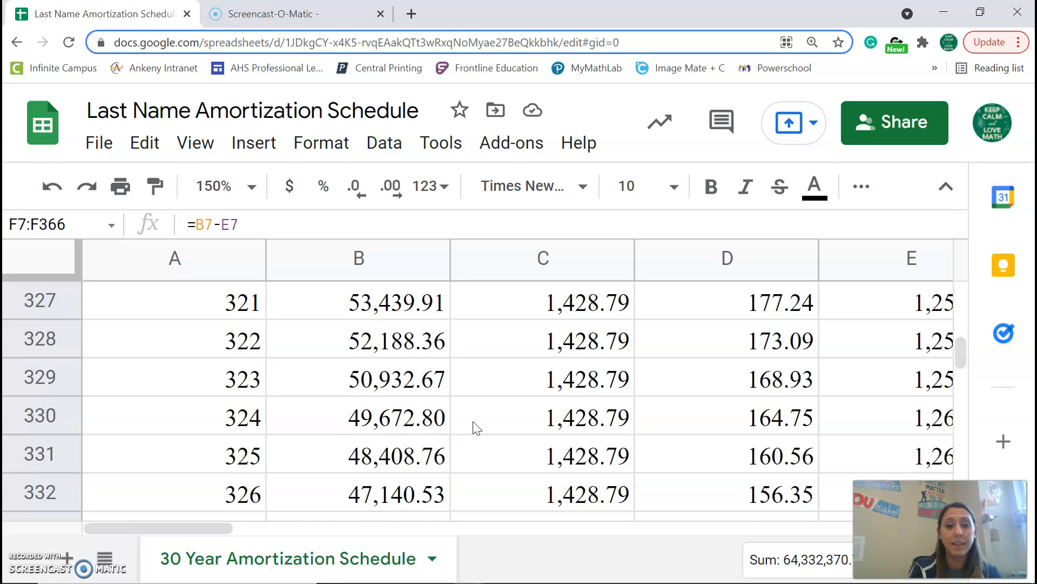
scroll(475, 428, "up", 19)
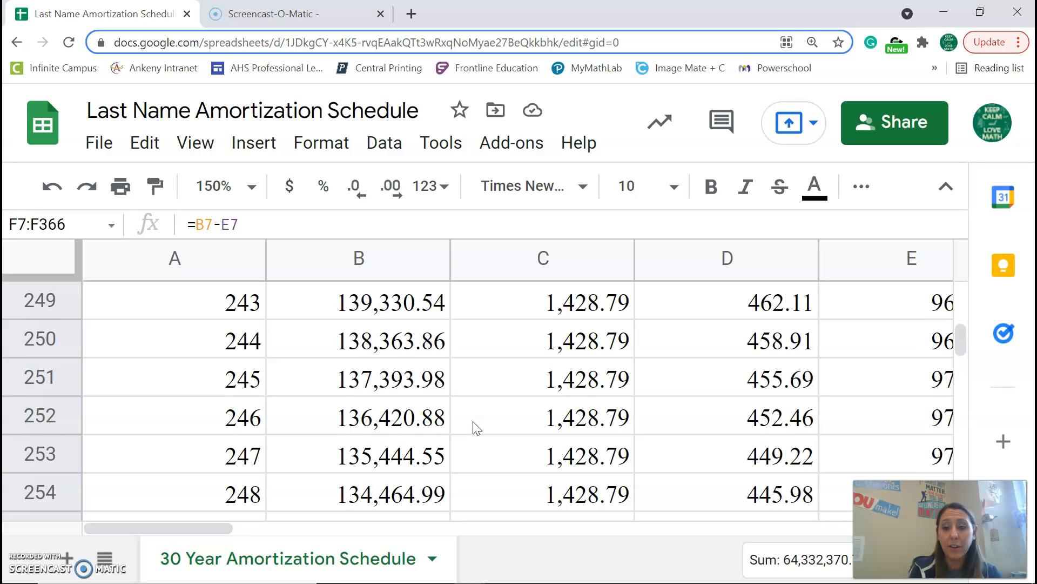
scroll(475, 428, "up", 12)
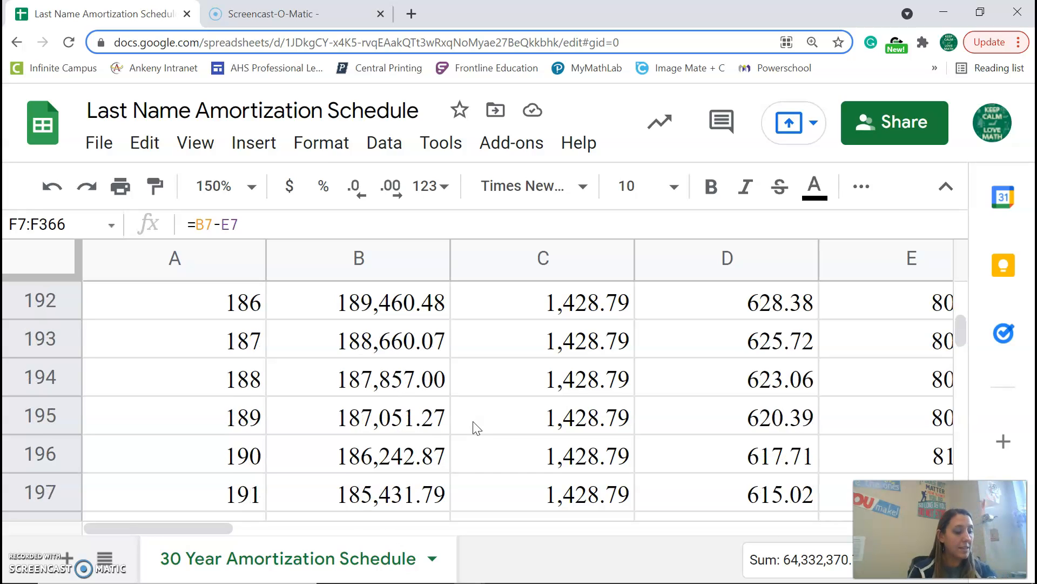
right_click(211, 567)
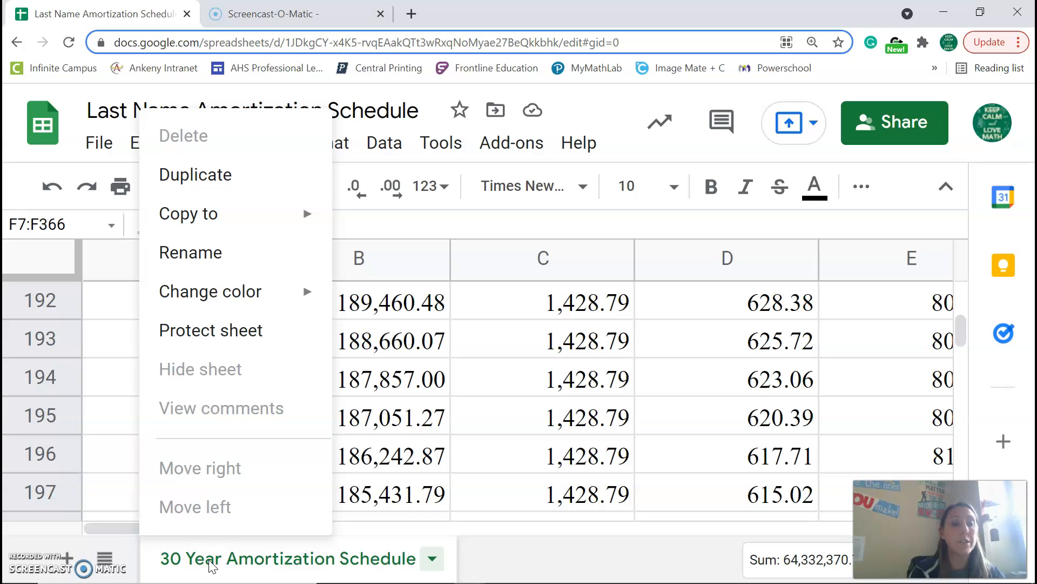
left_click(440, 560)
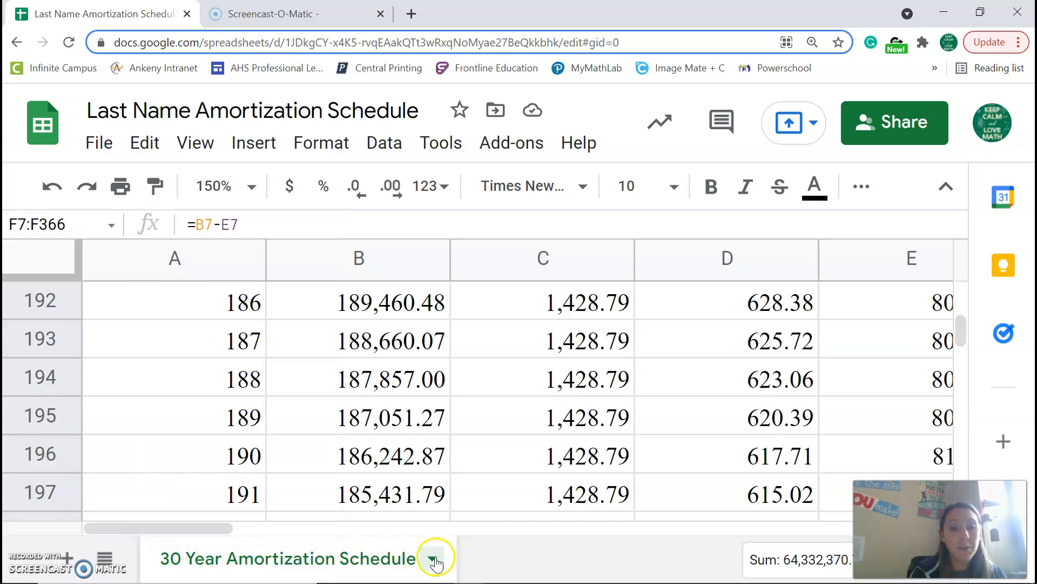
left_click(442, 562)
left_click(199, 294)
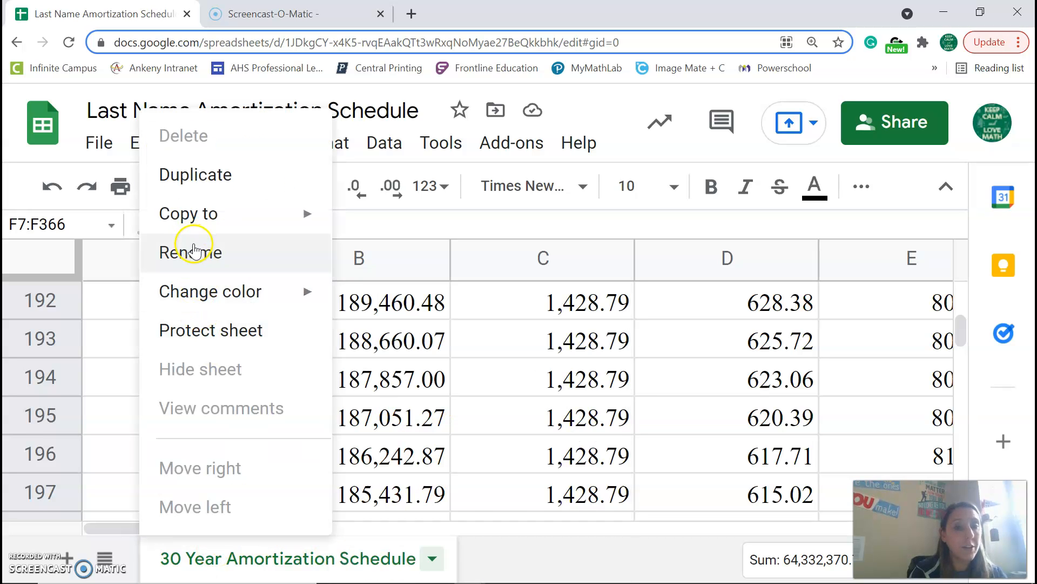
left_click(193, 251)
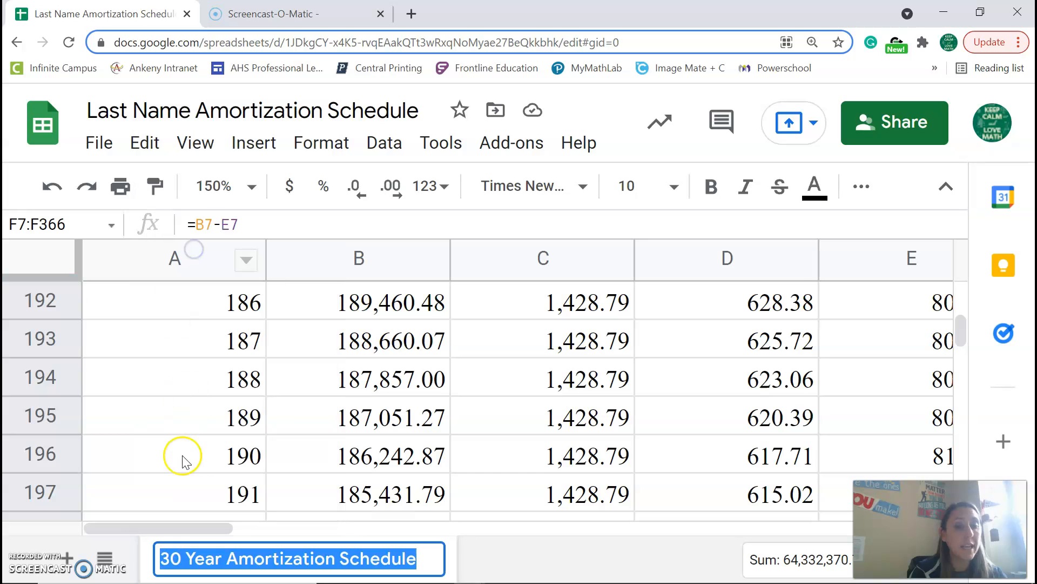
left_click(227, 559)
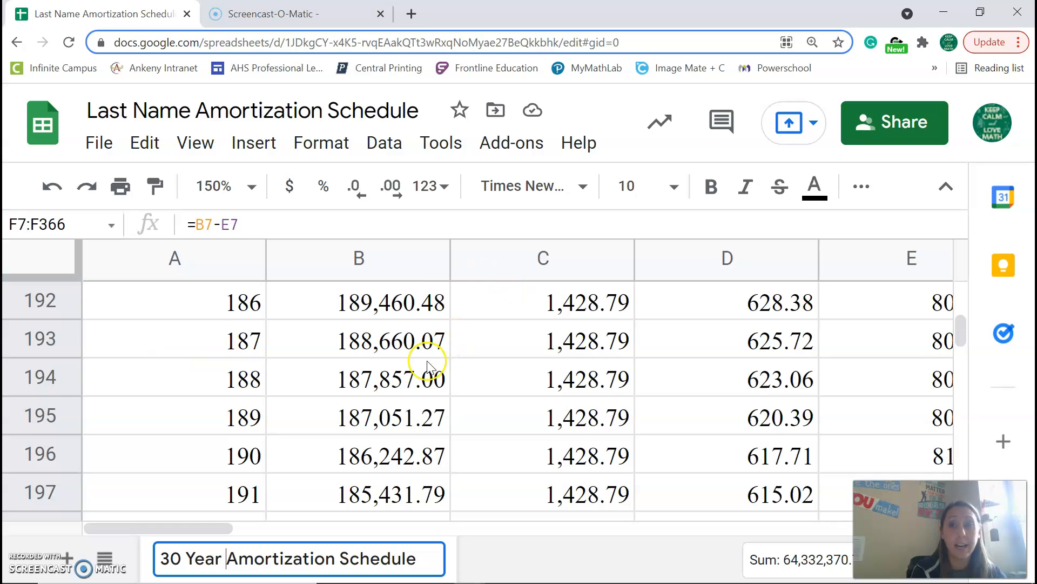
- Reduce the browser zoom to 110% and select the empty cell D3 beside the loan inputs
scroll(429, 358, "up", 20)
left_click(812, 42)
left_click(741, 72)
left_click(741, 72)
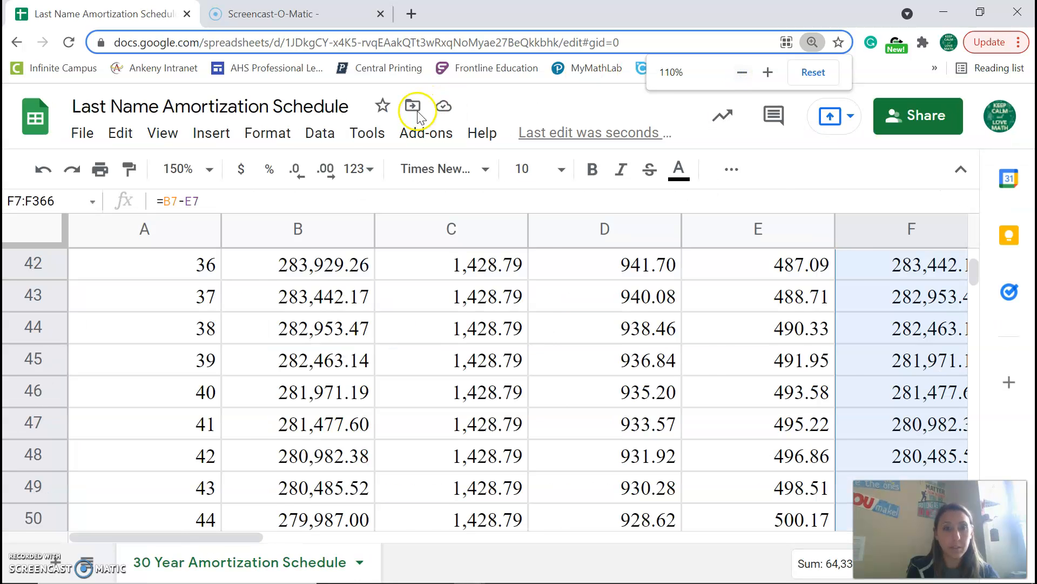
scroll(432, 307, "up", 10)
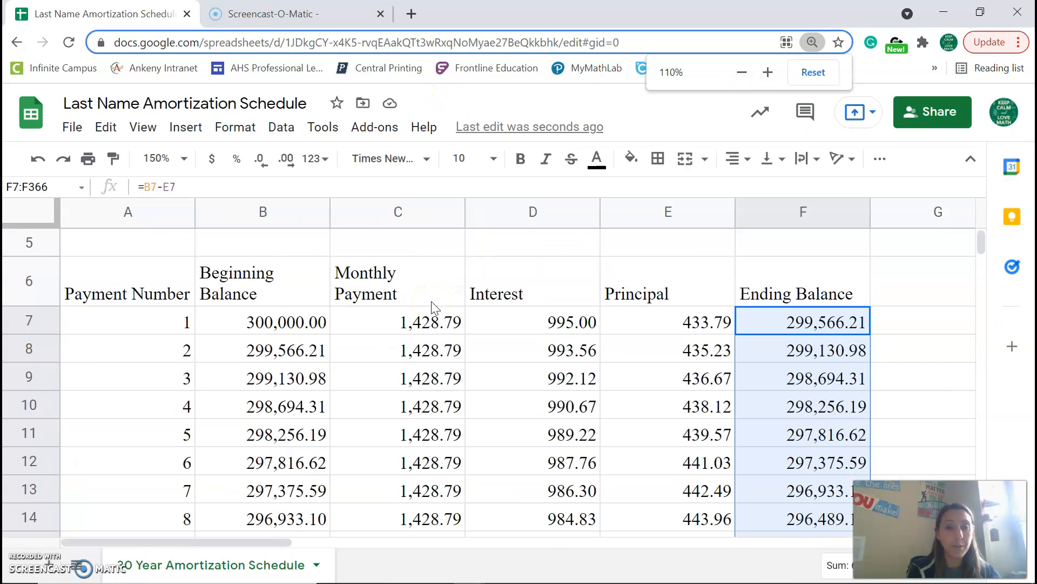
scroll(430, 303, "down", 3)
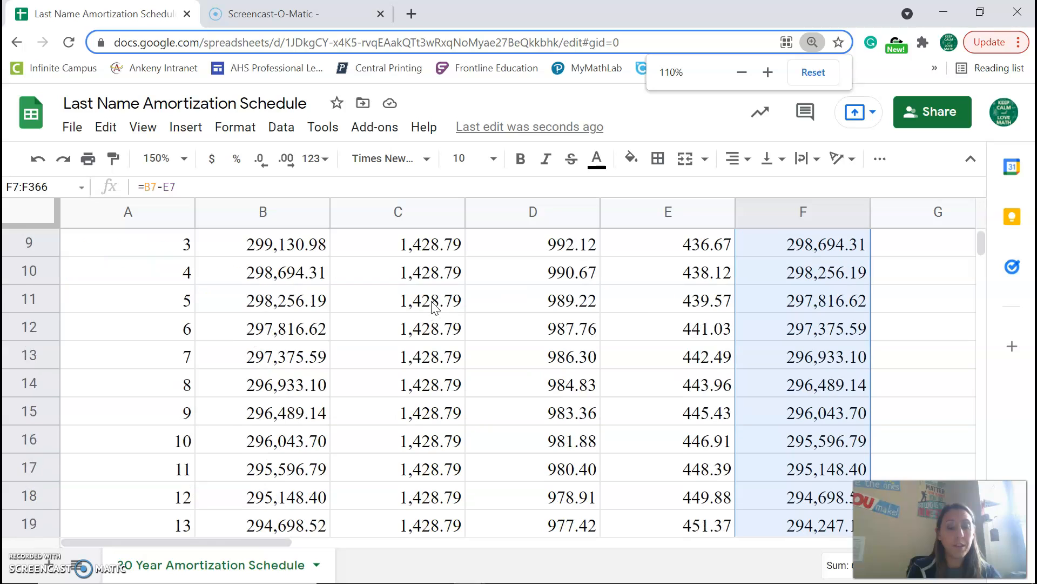
scroll(431, 303, "up", 3)
left_click(534, 304)
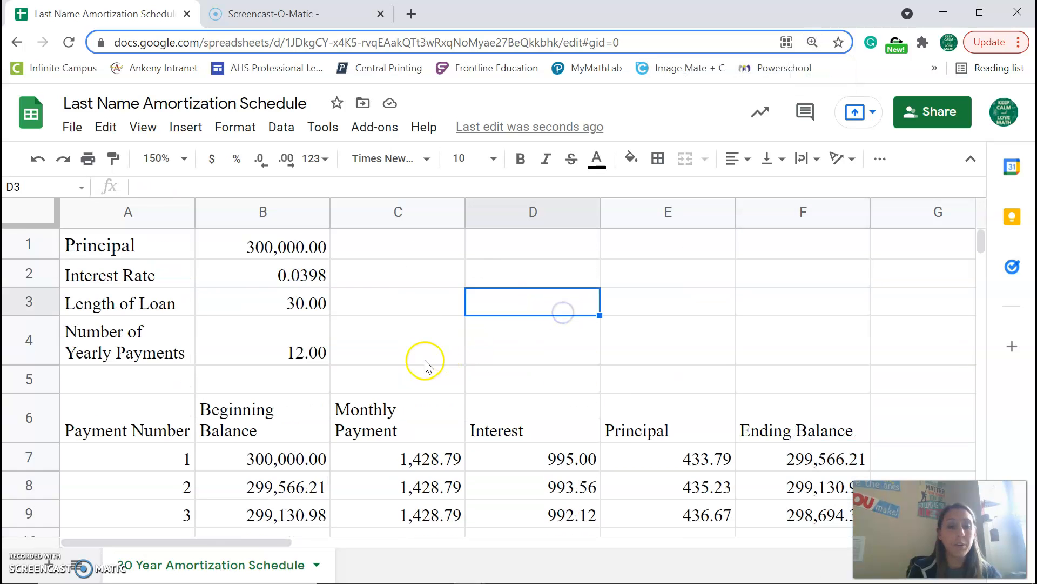
- Set the loan principal in cell B1 to 281000 and select the interest rate cell B2
left_click(246, 241)
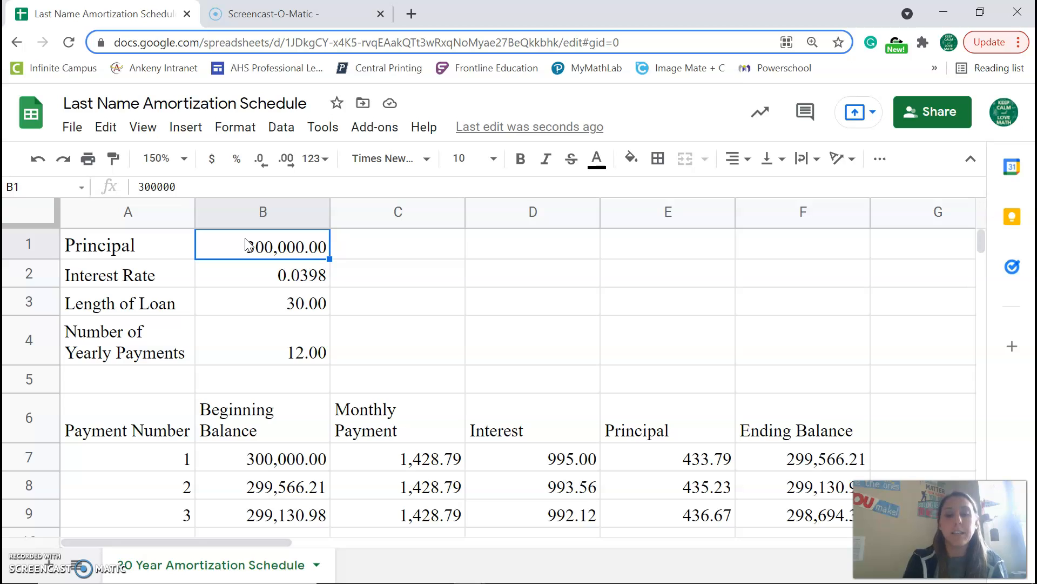
type("281000")
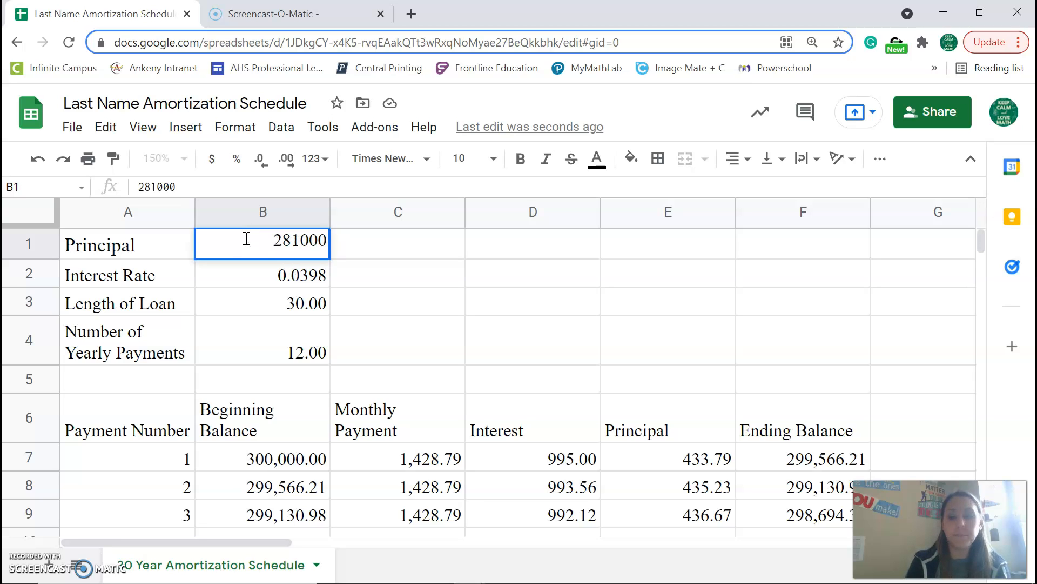
key("Tab")
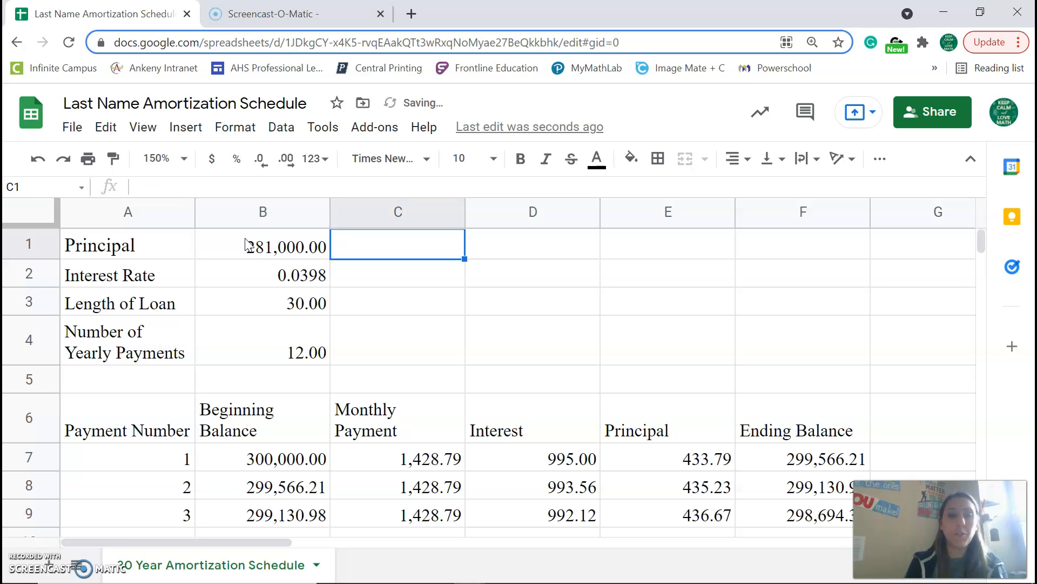
left_click(276, 285)
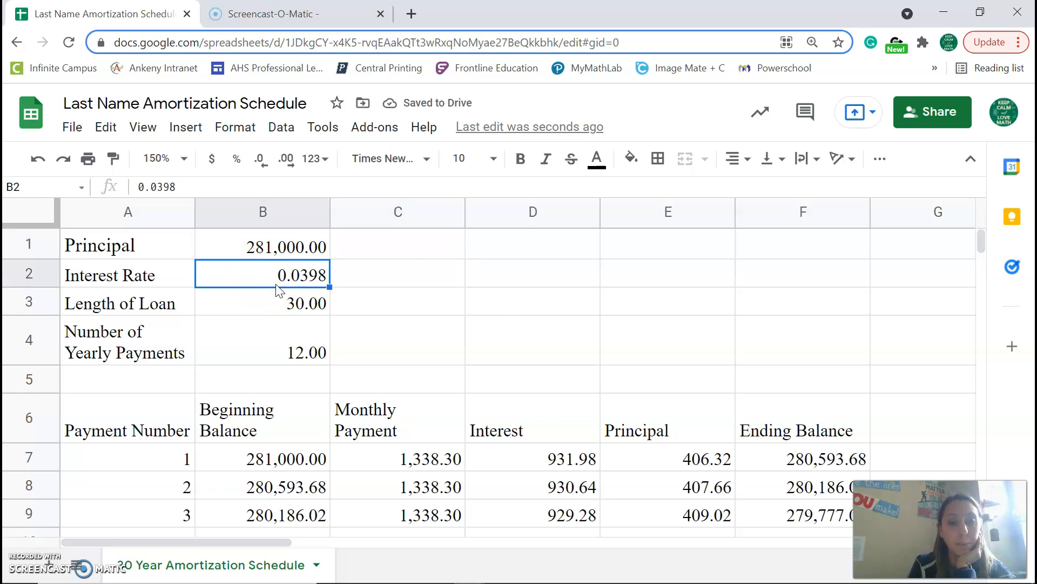
- Examine how the schedule's balances, payments, interest and principal respond to the changed loan principal
scroll(493, 306, "down", 2)
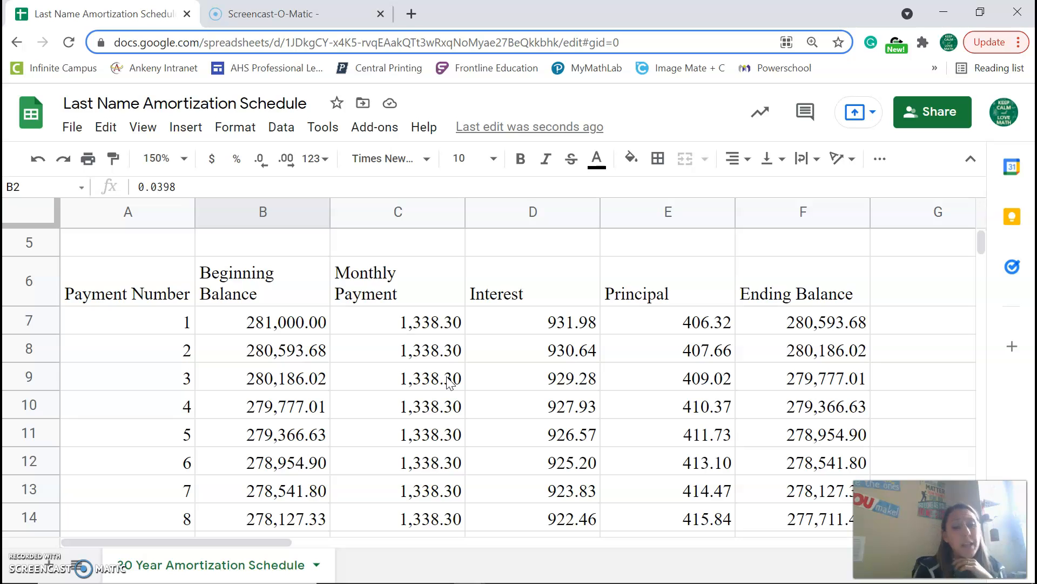
scroll(448, 381, "down", 4)
scroll(447, 381, "down", 9)
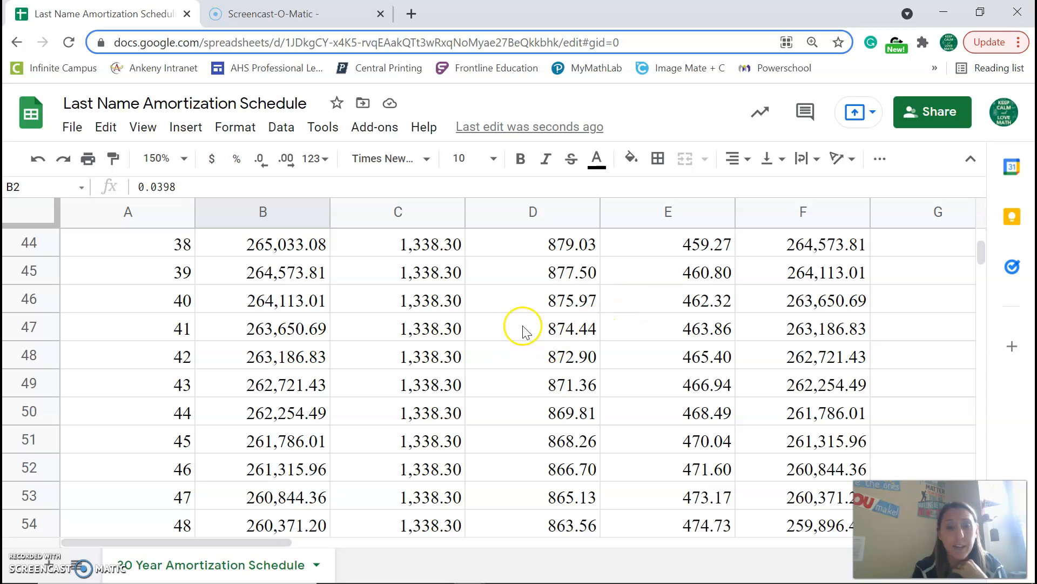
scroll(665, 360, "down", 12)
scroll(665, 361, "up", 20)
scroll(665, 361, "down", 9)
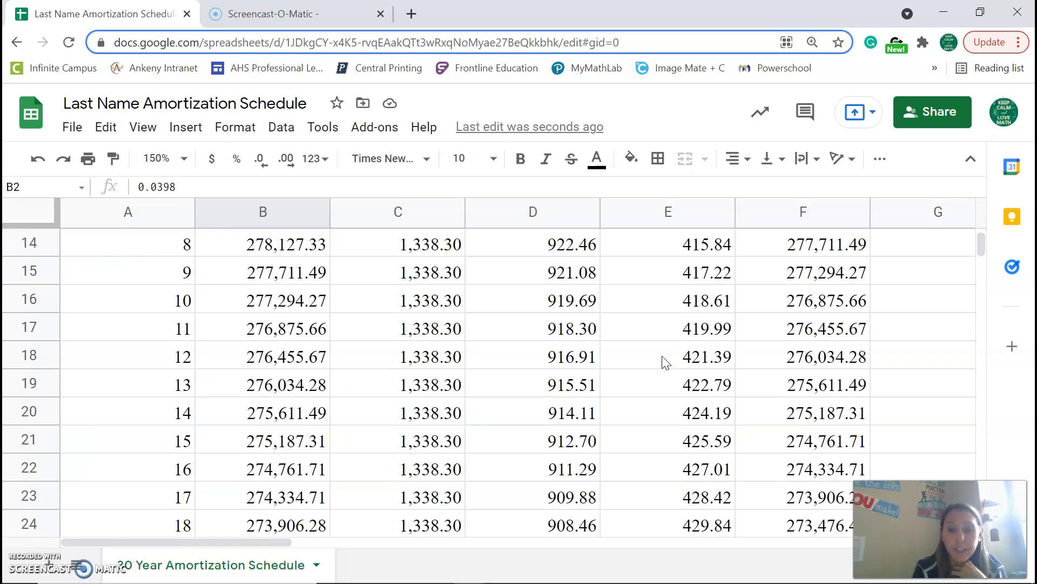
scroll(666, 361, "up", 9)
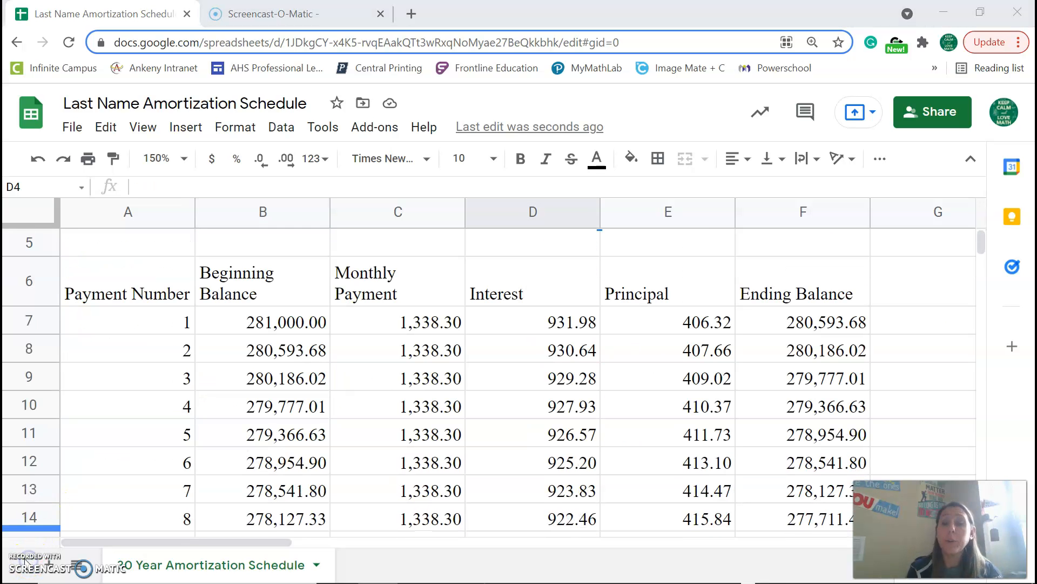
- Set the loan principal in cell B1 back to 300000 and select cell D3
scroll(520, 376, "up", 2)
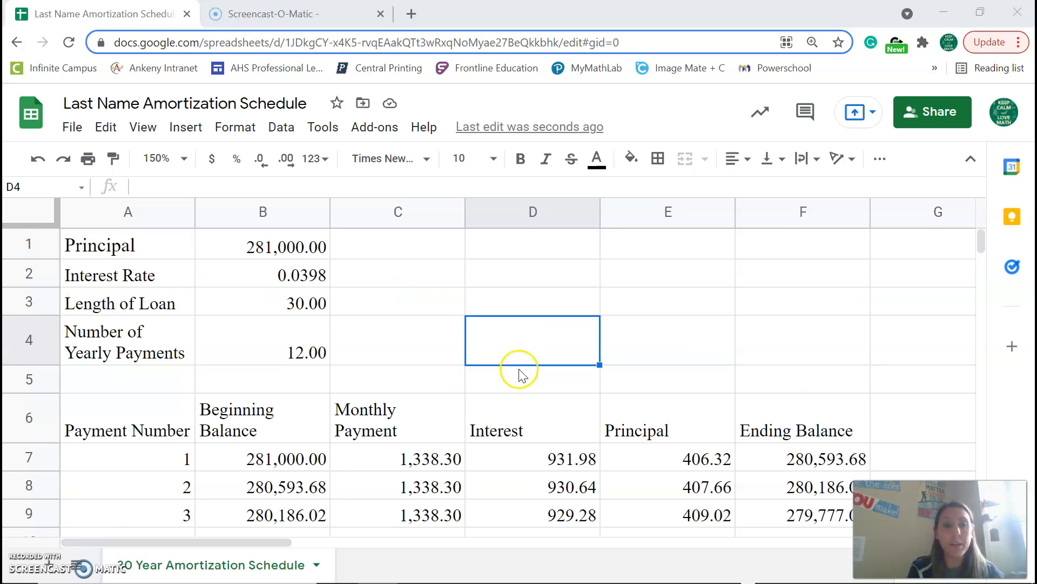
left_click(252, 251)
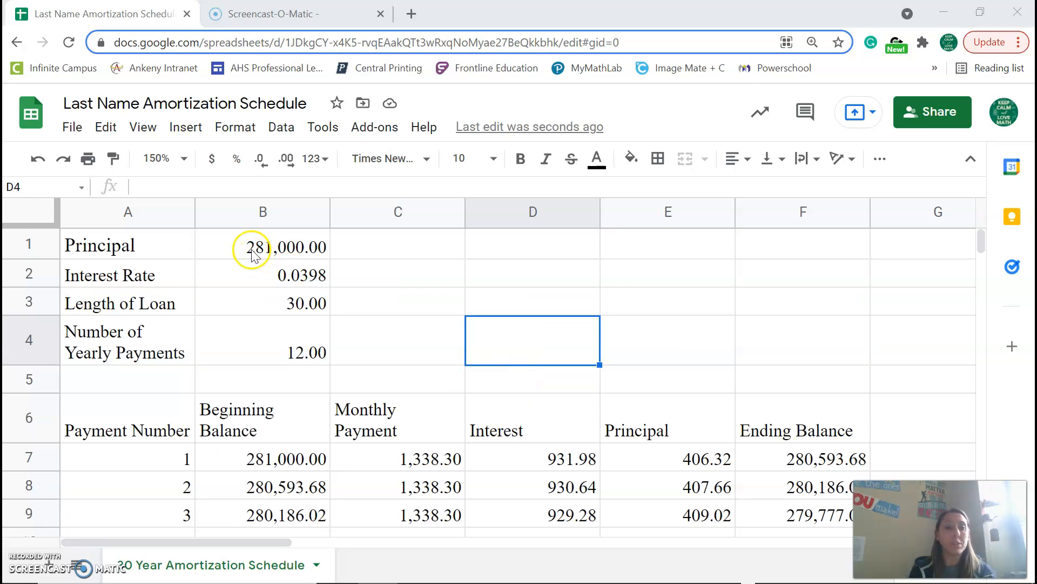
type("300000")
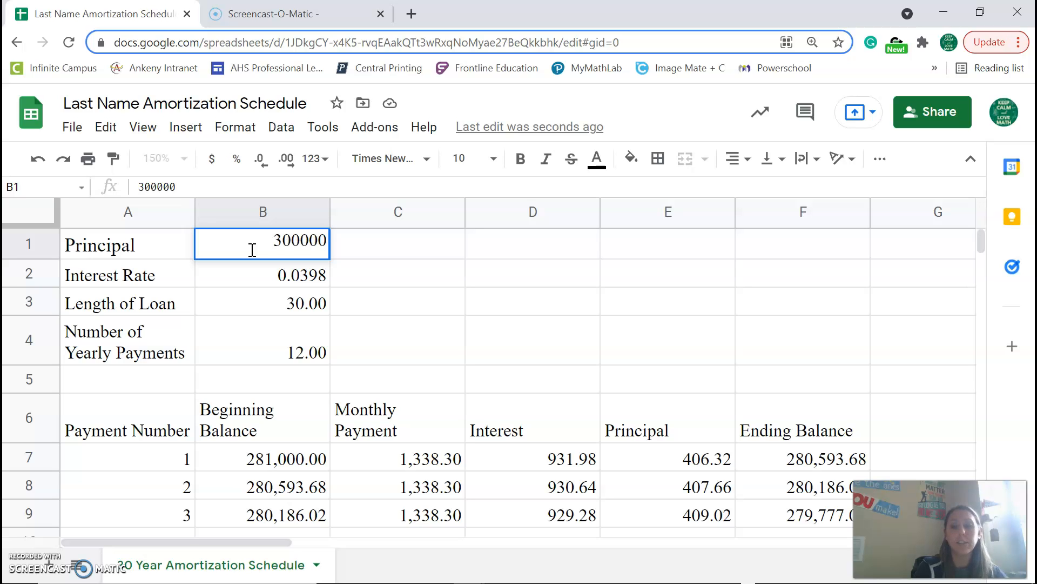
key("Return")
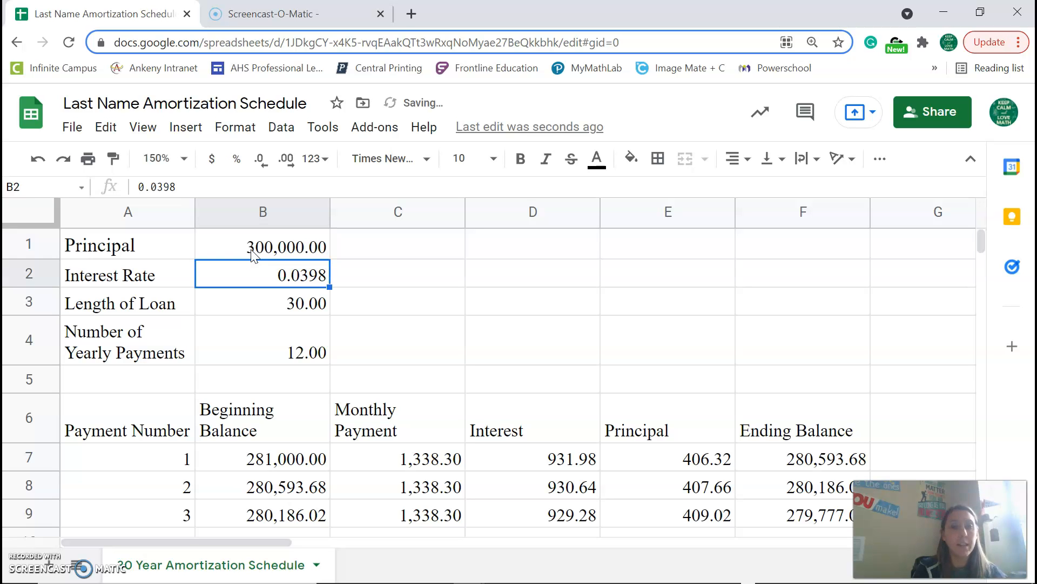
left_click(556, 297)
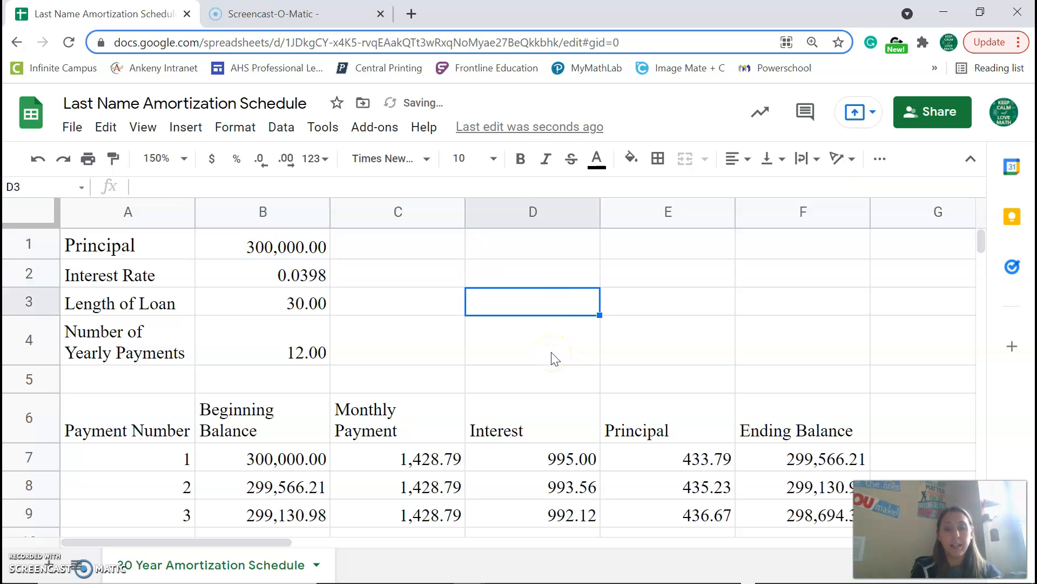
- Compare the interest and principal columns down the schedule to find the payment where principal first exceeds interest
scroll(556, 358, "down", 8)
scroll(549, 335, "down", 1)
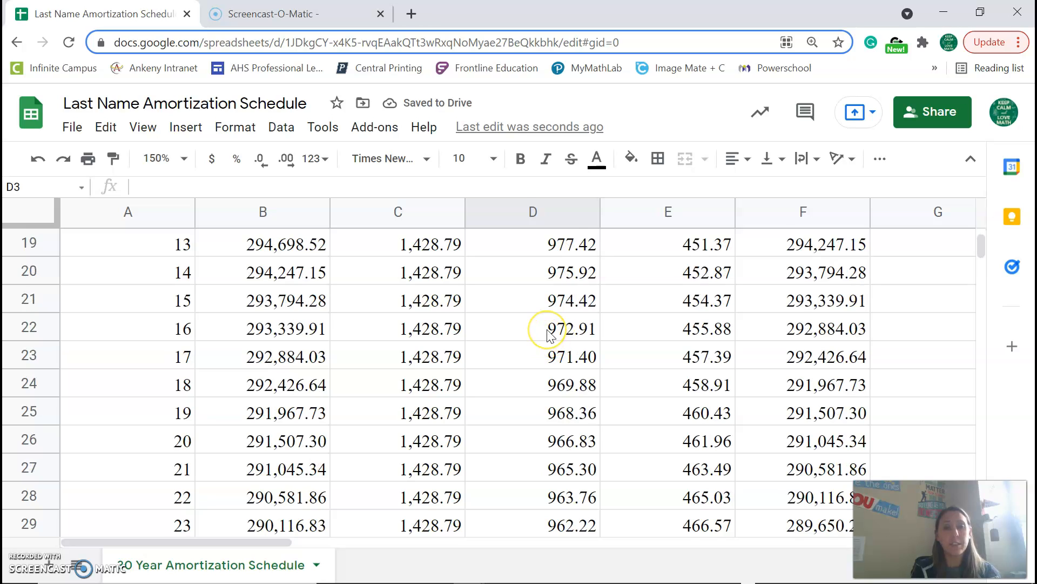
scroll(549, 335, "down", 20)
scroll(550, 335, "down", 20)
scroll(550, 335, "down", 20)
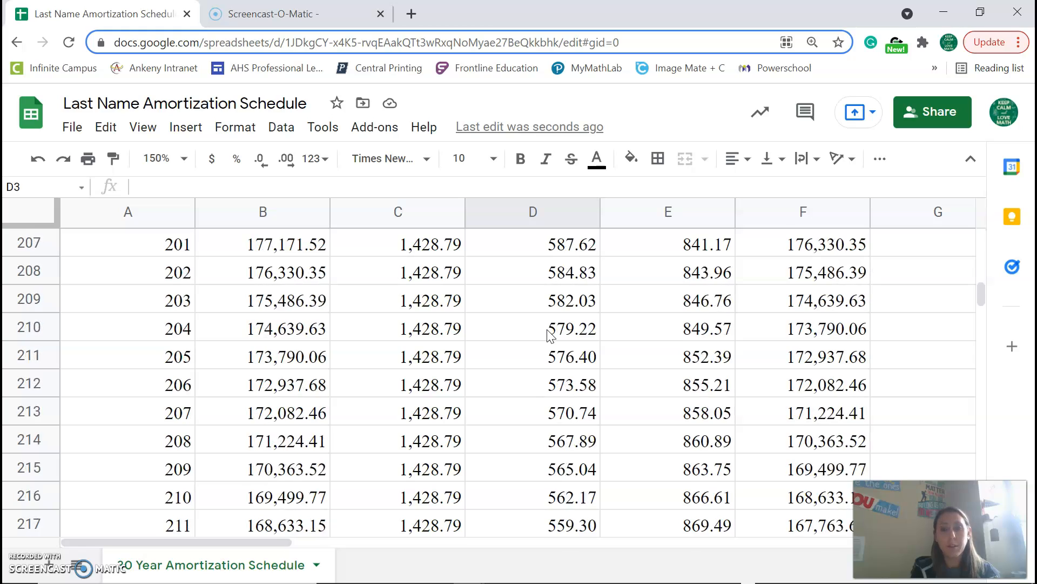
scroll(550, 335, "up", 7)
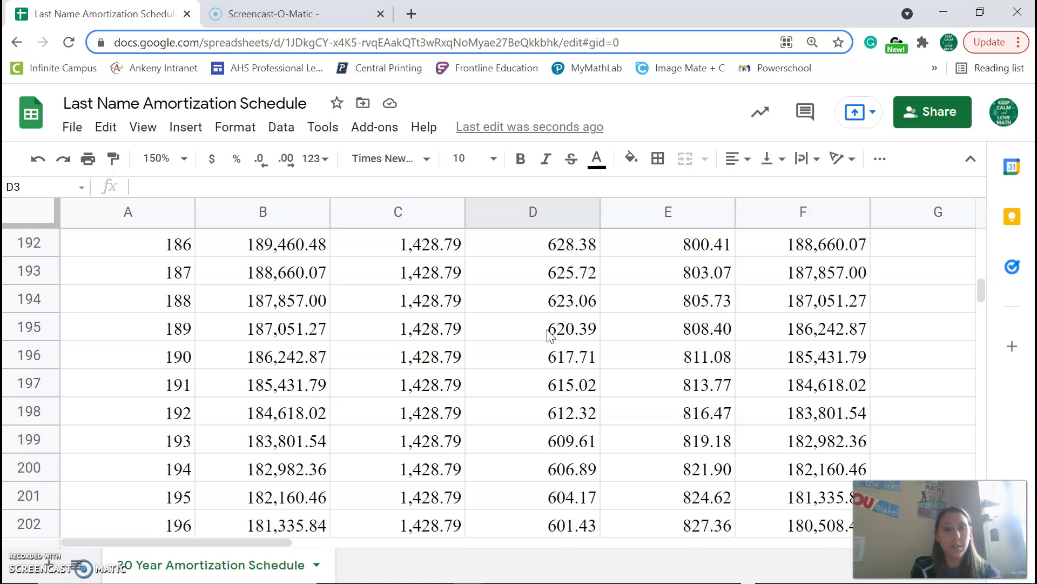
scroll(549, 335, "up", 20)
scroll(550, 335, "up", 1)
scroll(549, 332, "down", 1)
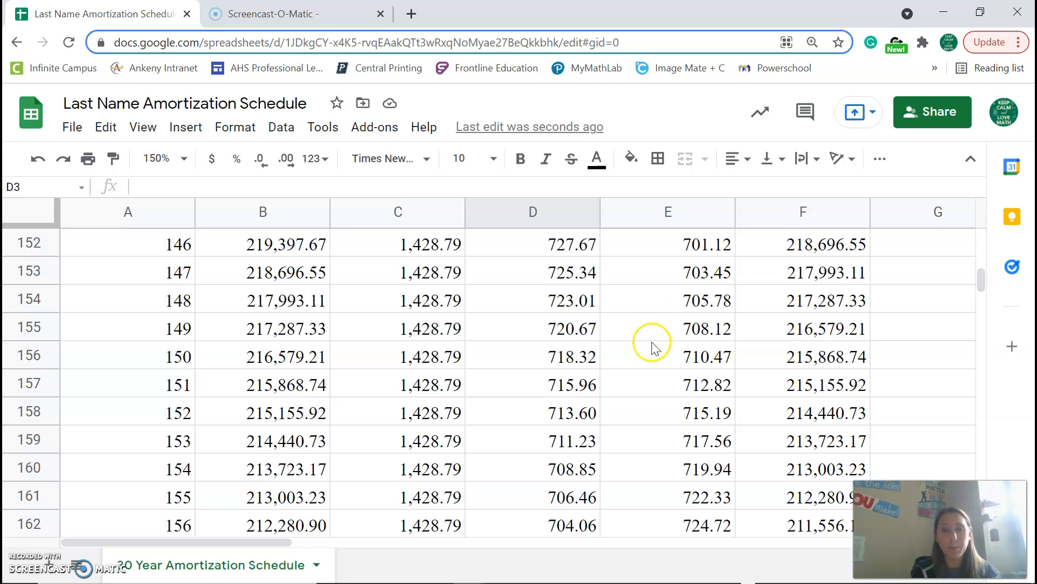
left_click(645, 401)
key("Down")
key("Down")
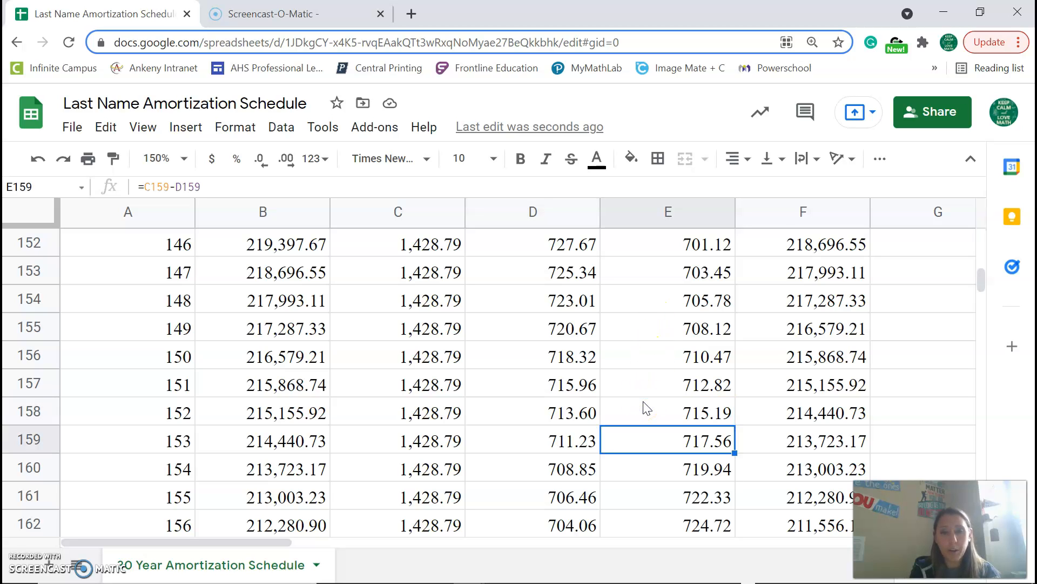
key("Up")
key("Up")
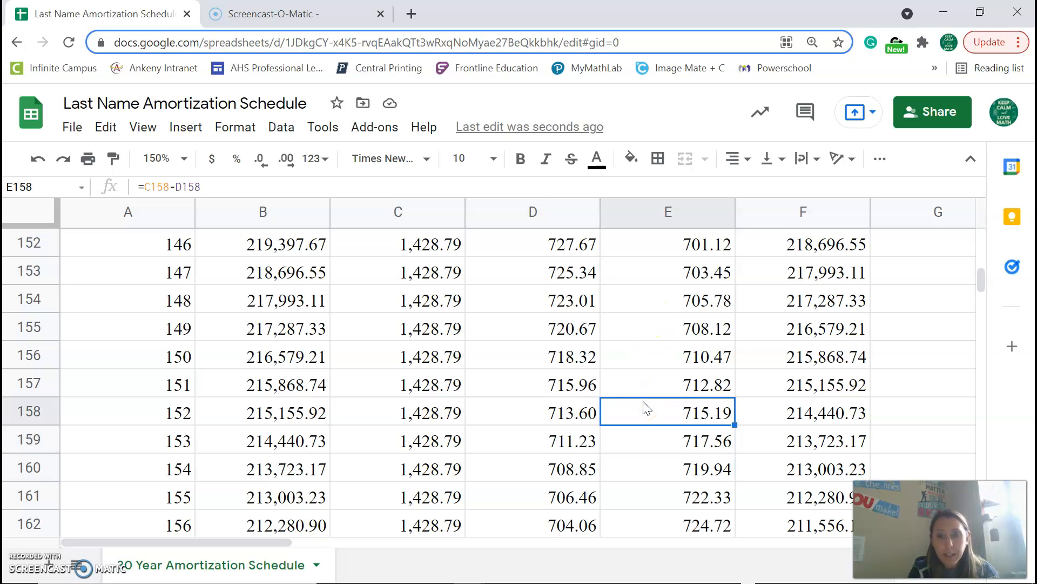
key("Up")
key("Down")
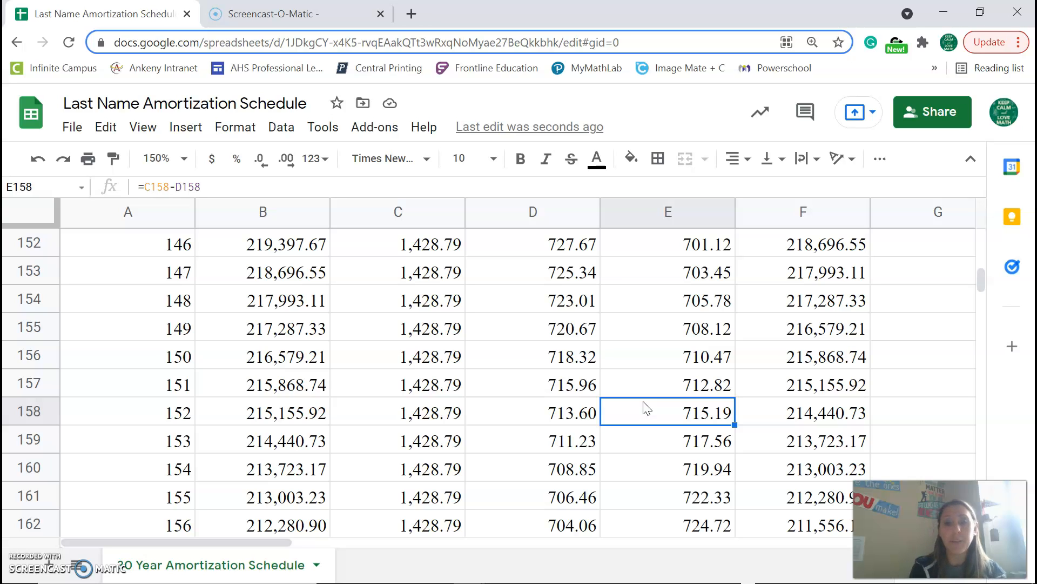
left_click(20, 572)
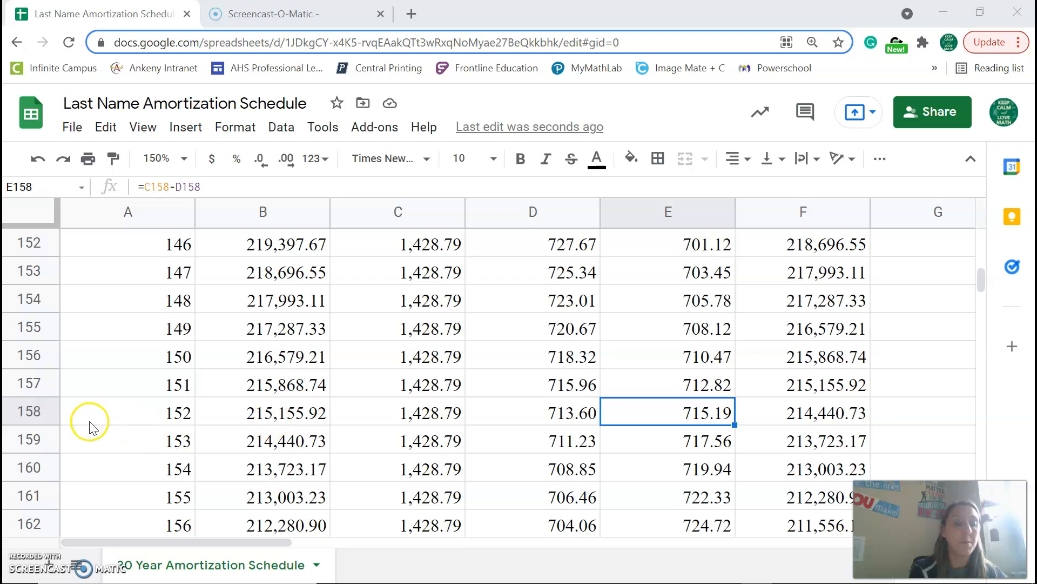
scroll(80, 487, "up", 20)
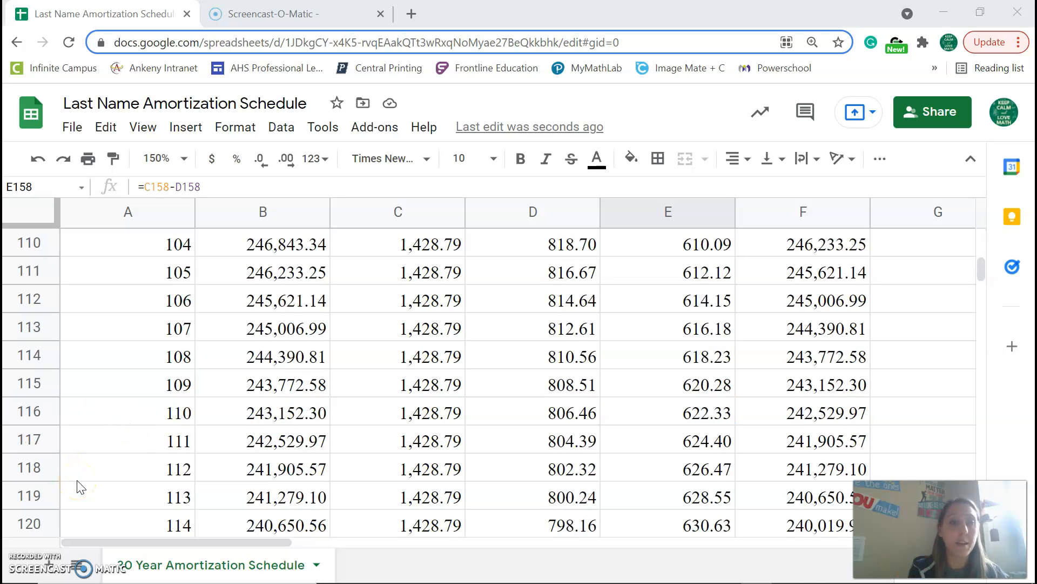